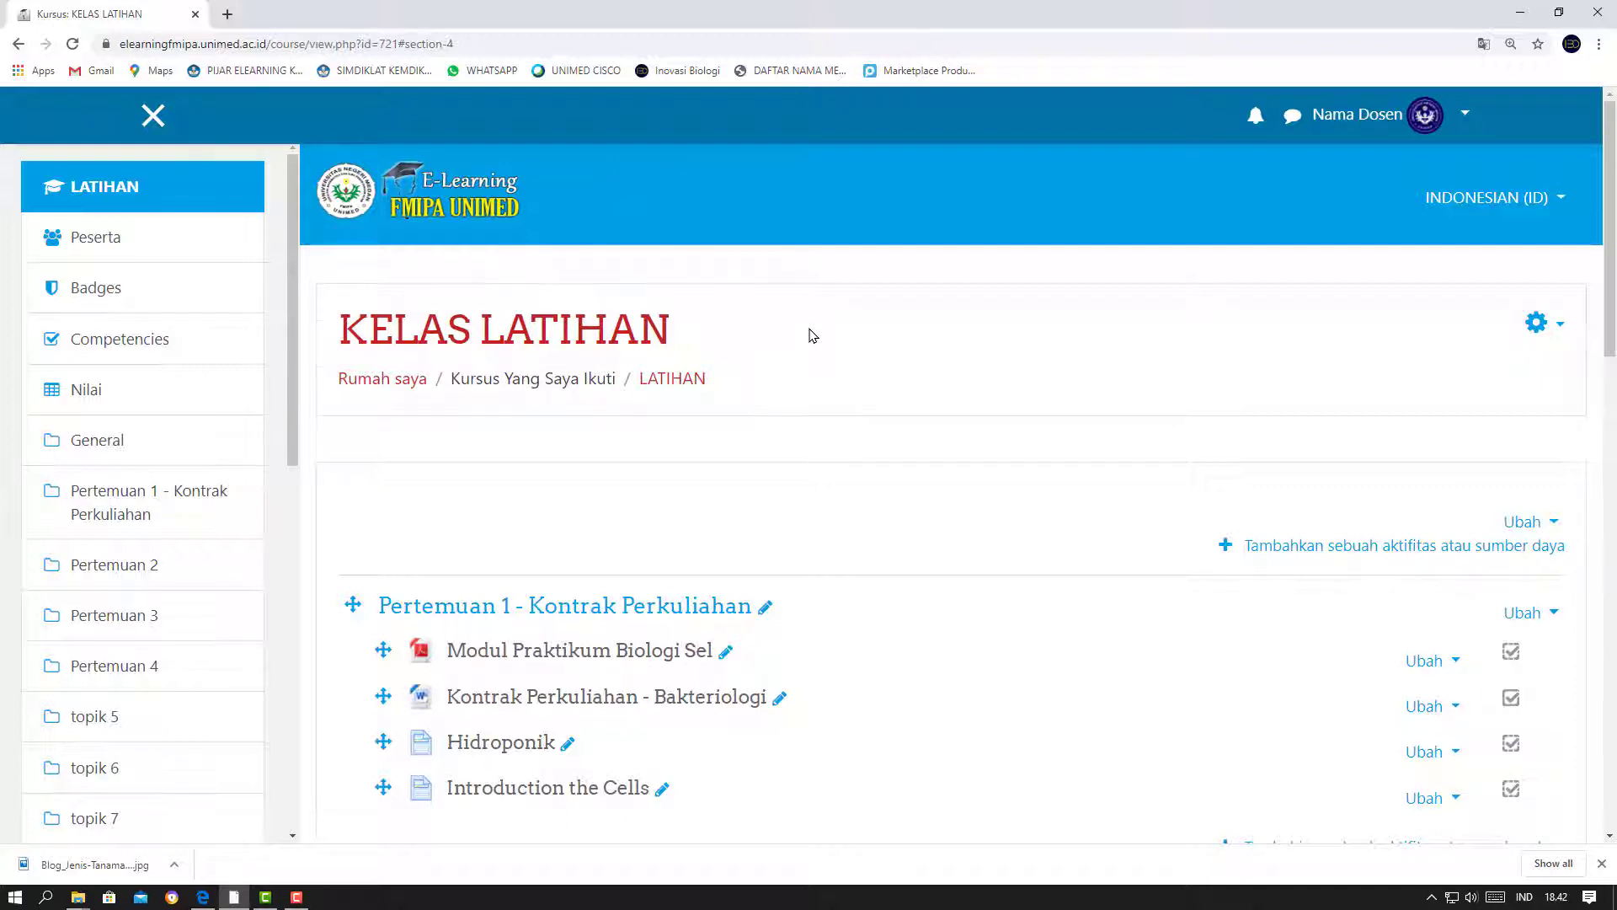
Step: Add a Forum activity to the Pertemuan 4 section of the course
{"action": "scroll", "coordinate": [813, 335], "scroll_direction": "down", "scroll_amount": 6}
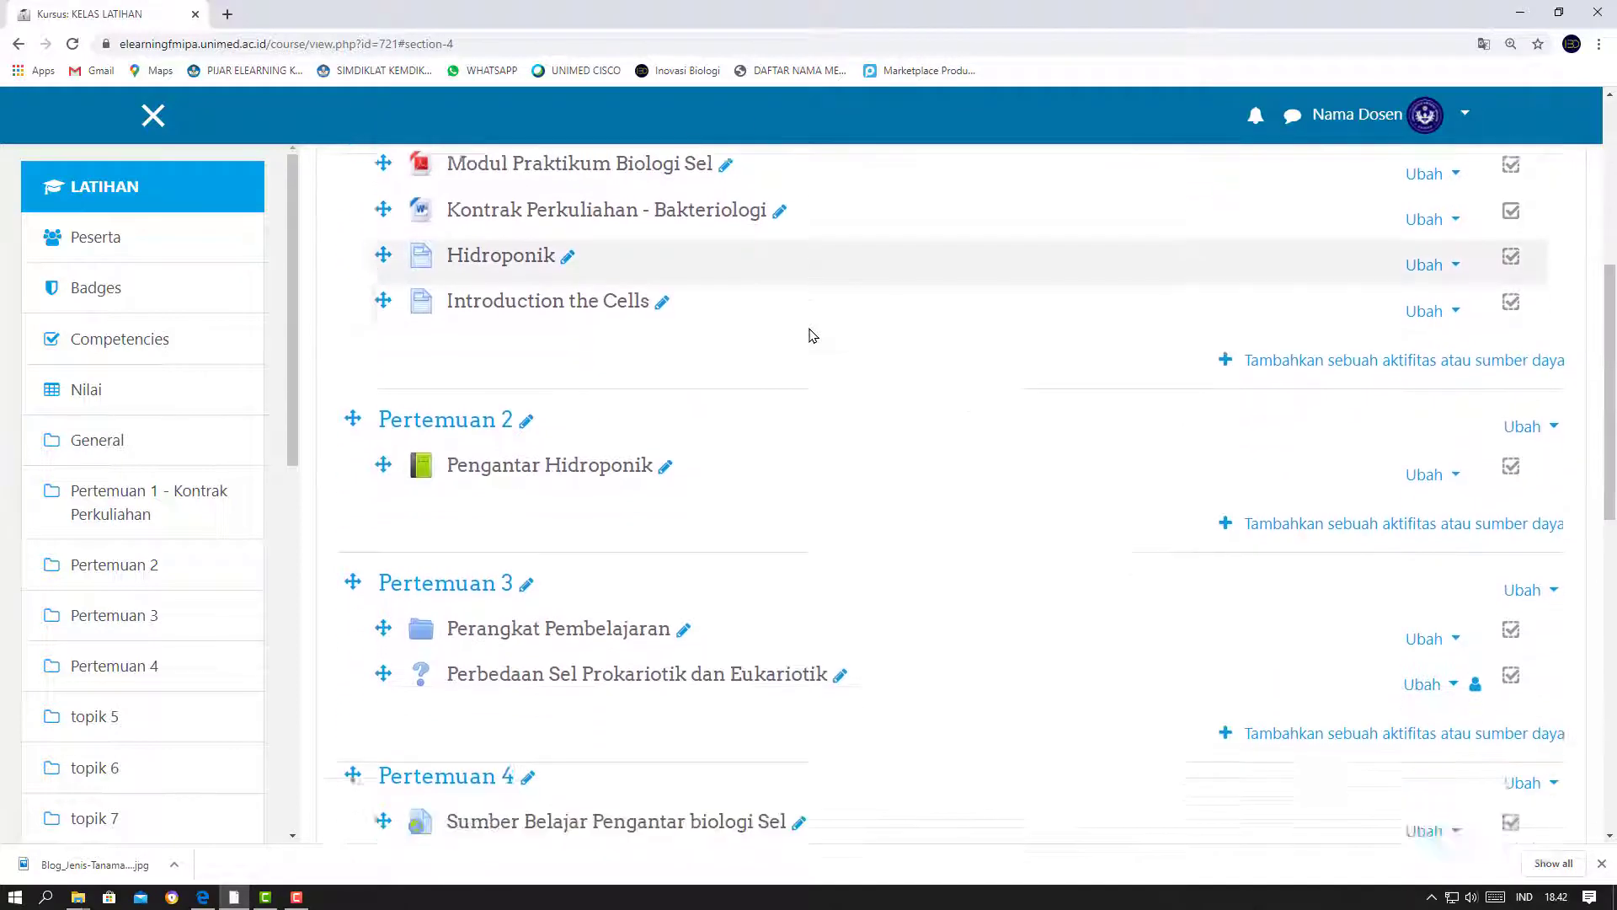
{"action": "scroll", "coordinate": [813, 335], "scroll_direction": "down", "scroll_amount": 1}
{"action": "scroll", "coordinate": [813, 335], "scroll_direction": "down", "scroll_amount": 4}
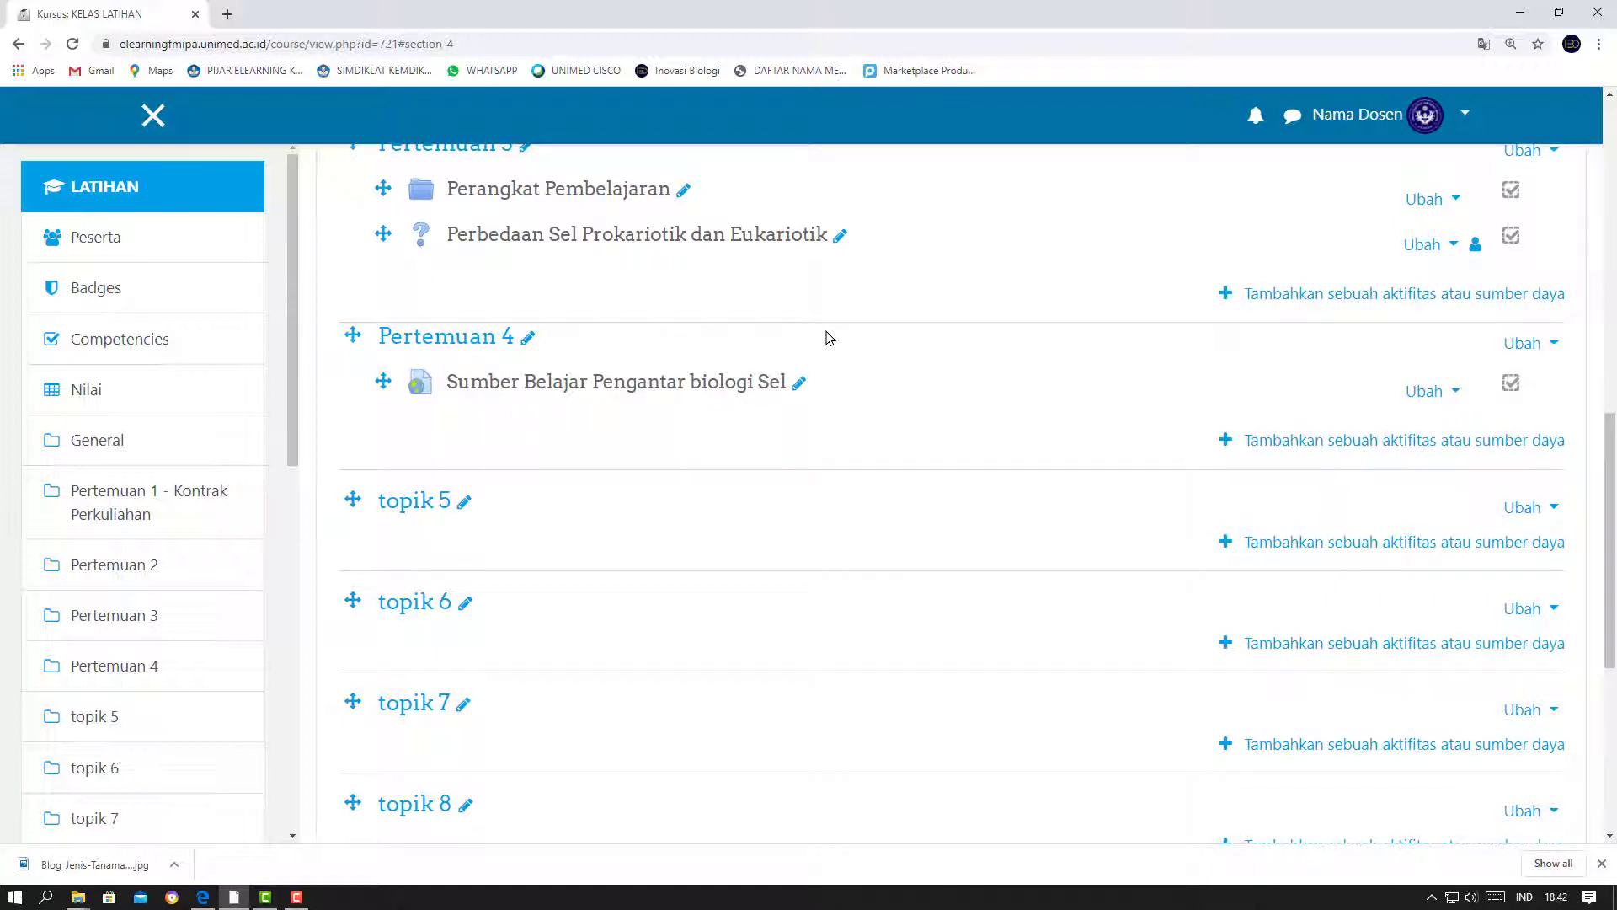
{"action": "scroll", "coordinate": [902, 425], "scroll_direction": "down", "scroll_amount": 1}
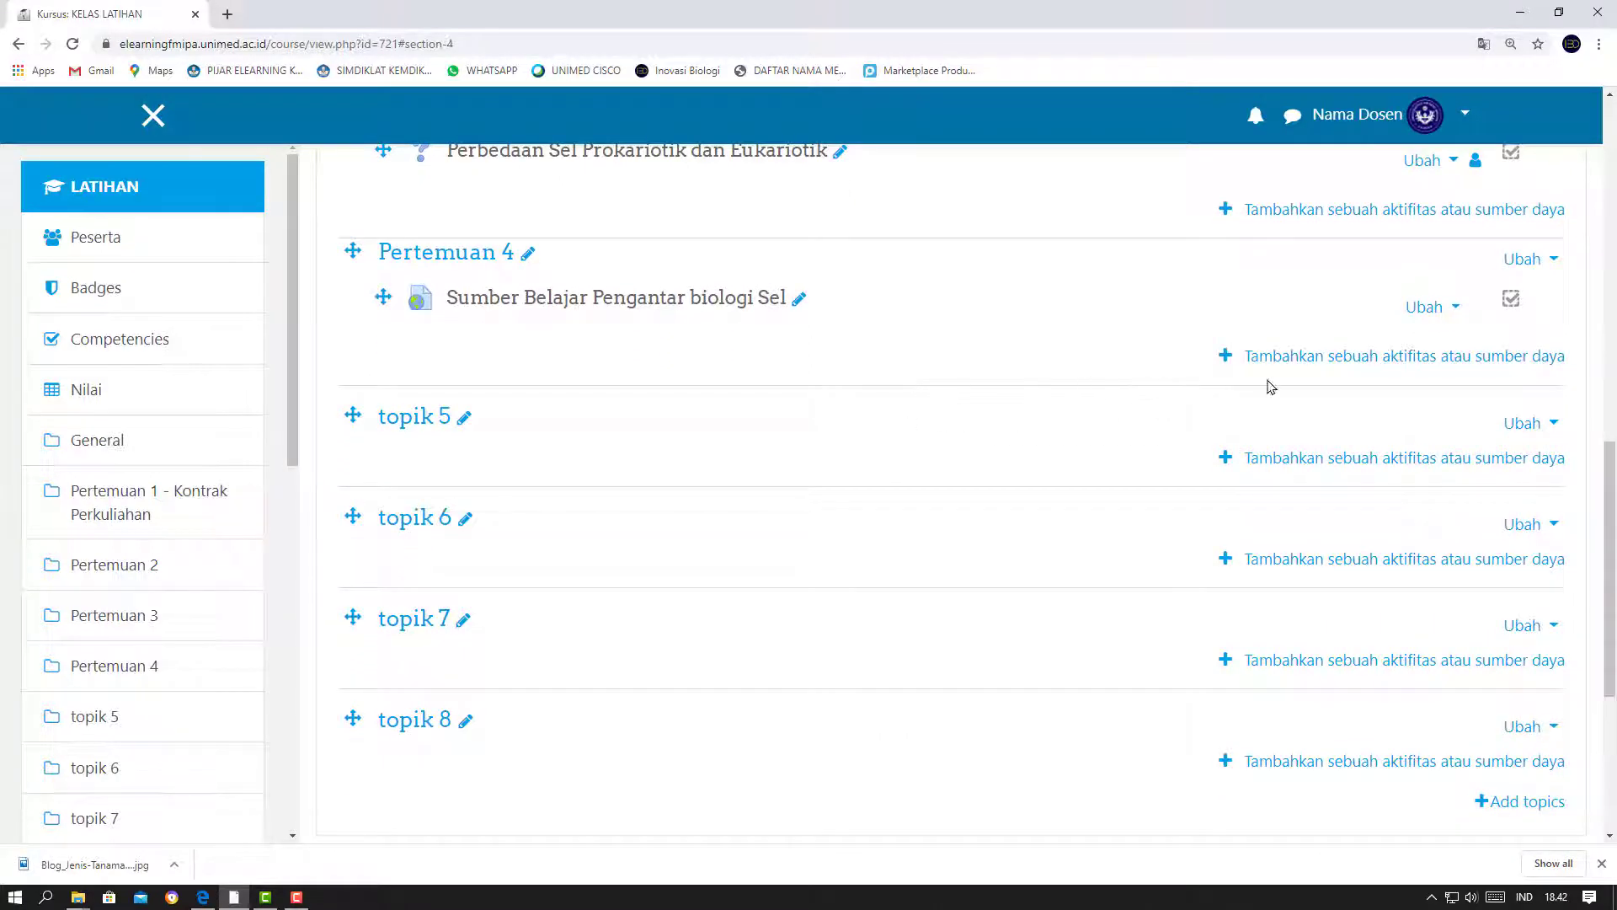
{"action": "left_click", "coordinate": [1358, 363]}
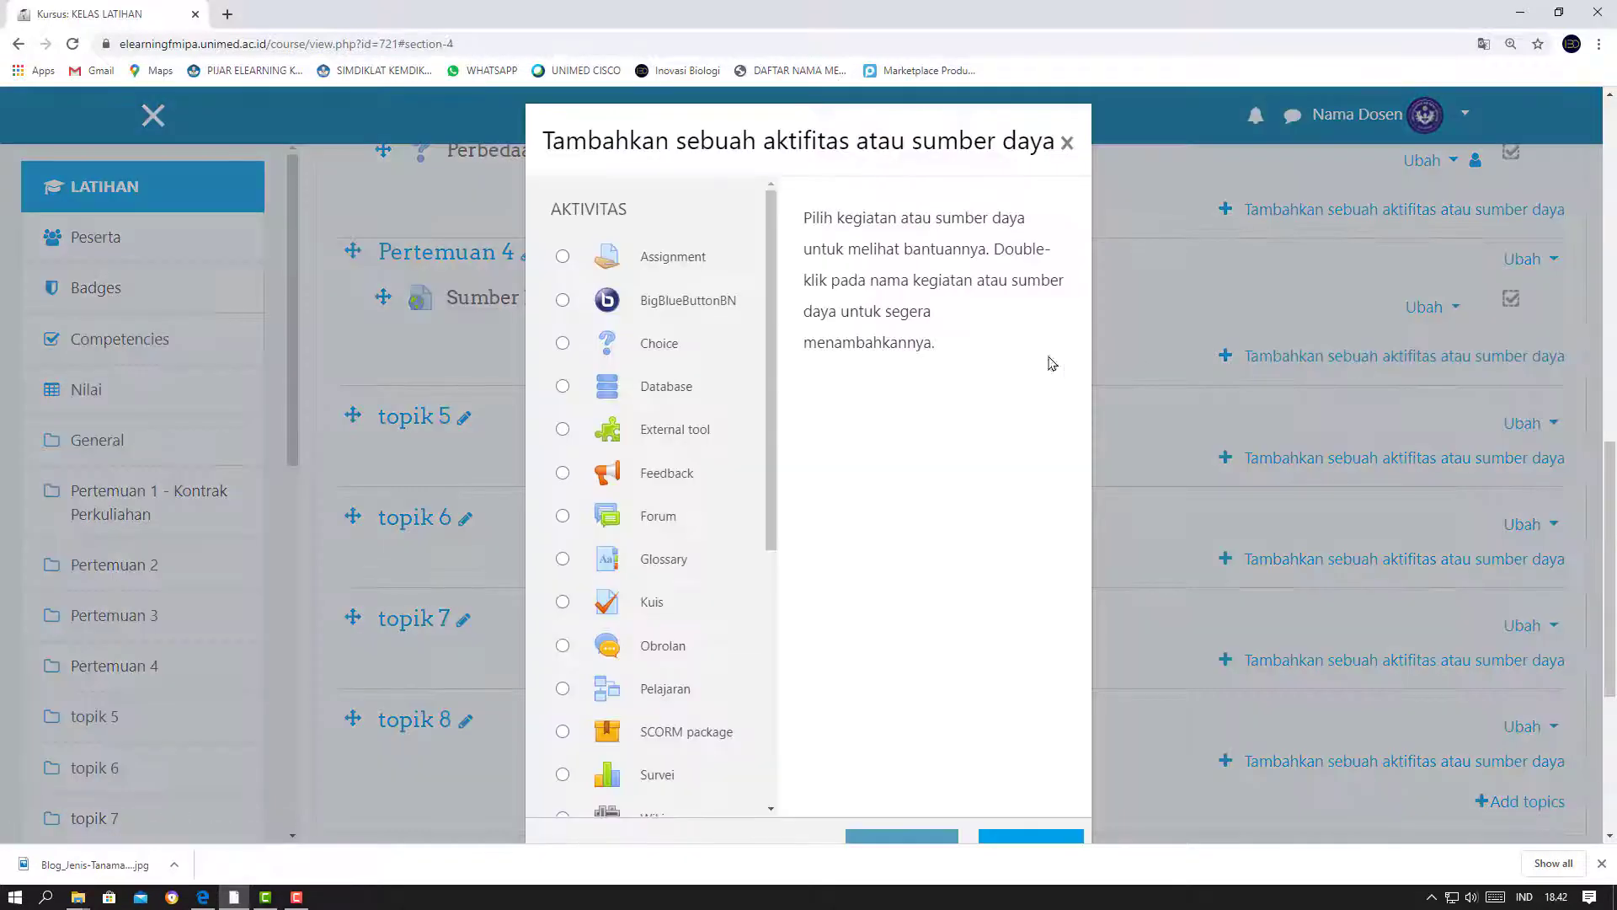
{"action": "scroll", "coordinate": [636, 463], "scroll_direction": "down", "scroll_amount": 1}
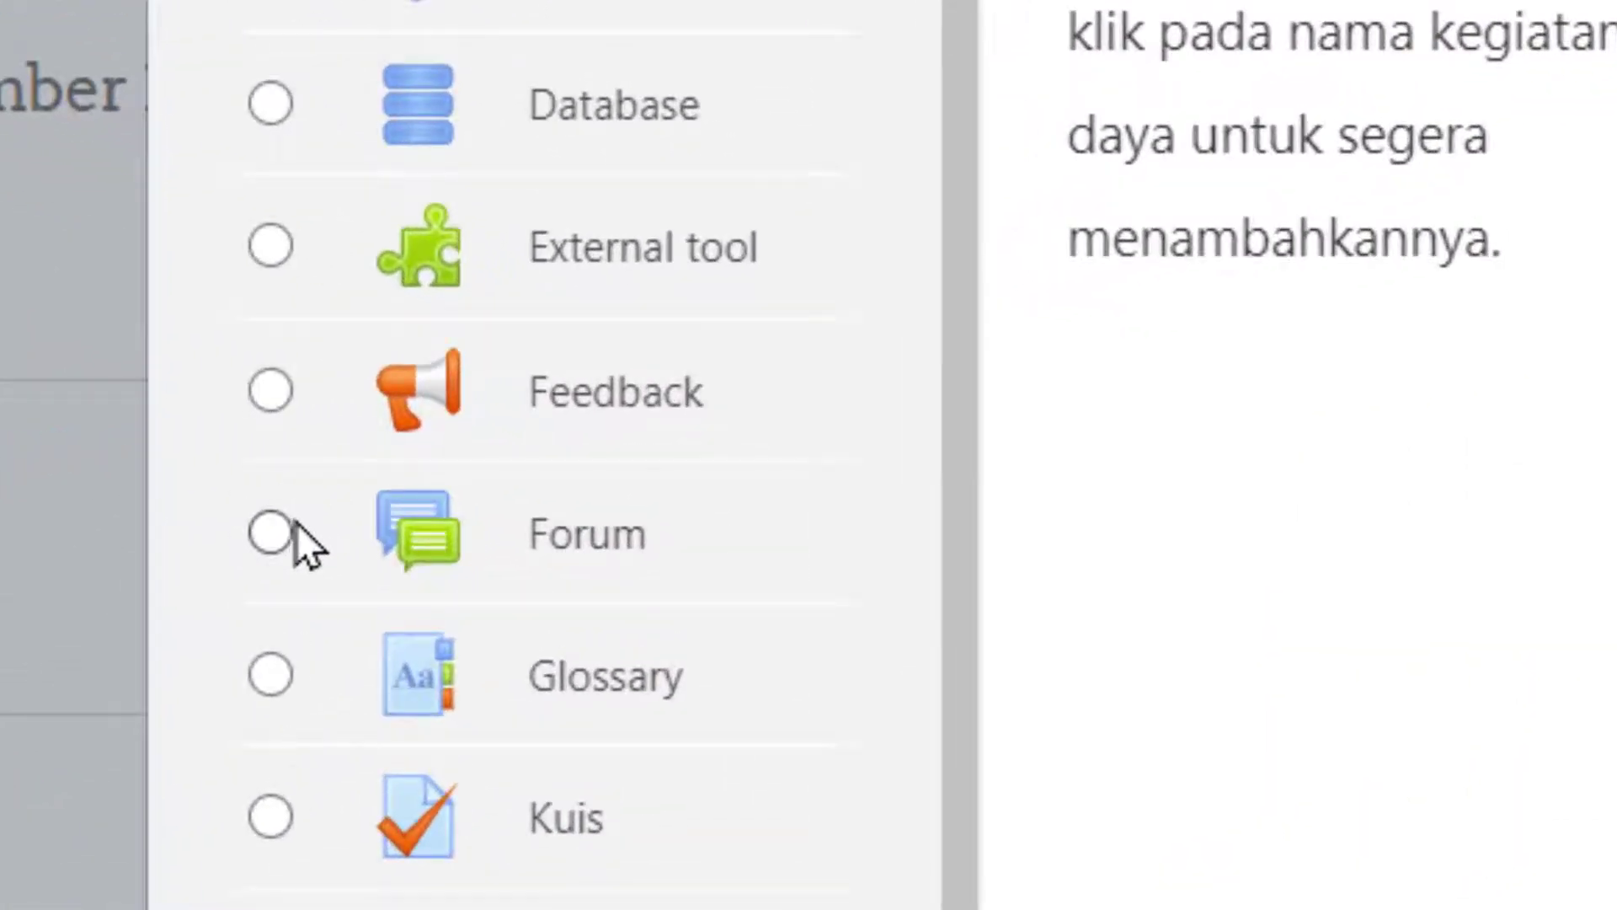
{"action": "left_click", "coordinate": [286, 530]}
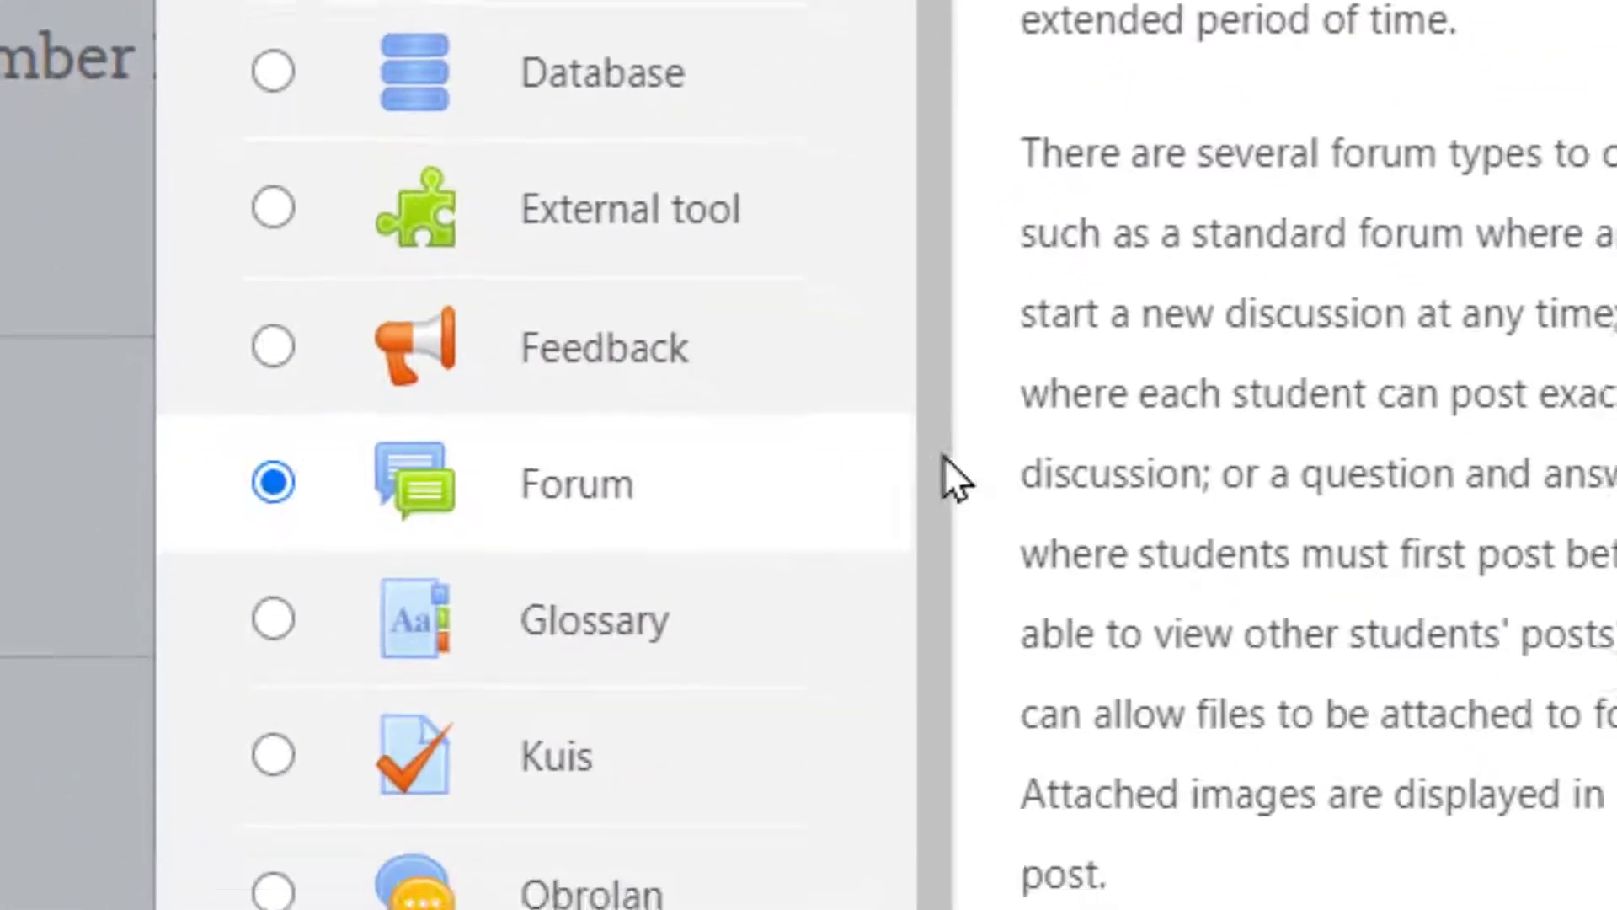
{"action": "scroll", "coordinate": [721, 741], "scroll_direction": "down", "scroll_amount": 5}
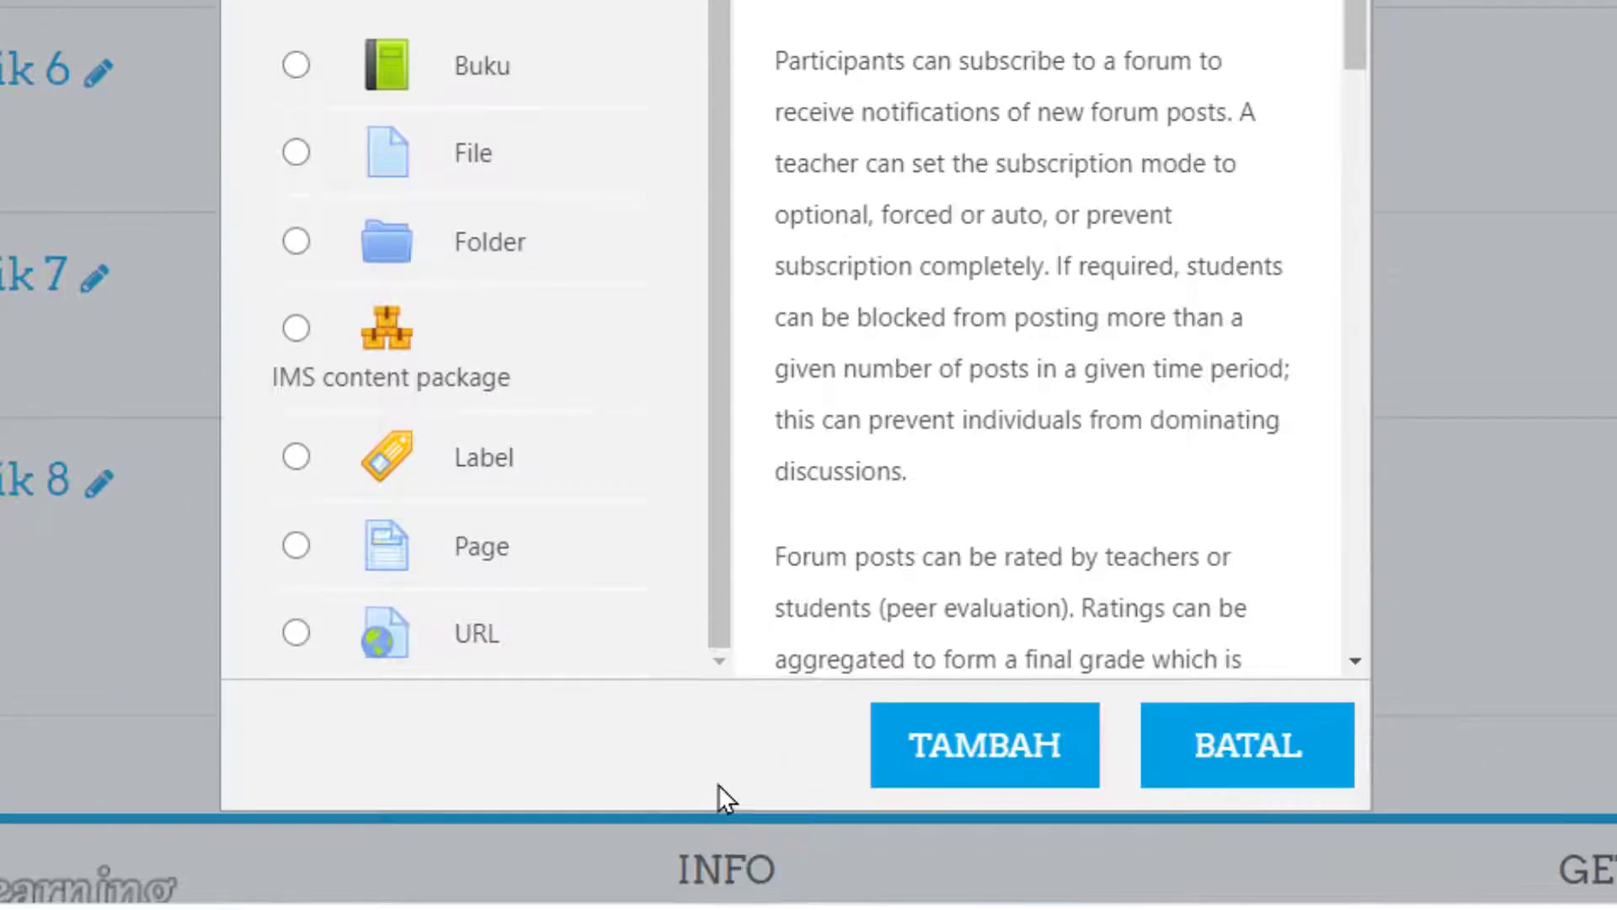
{"action": "left_click", "coordinate": [1000, 760]}
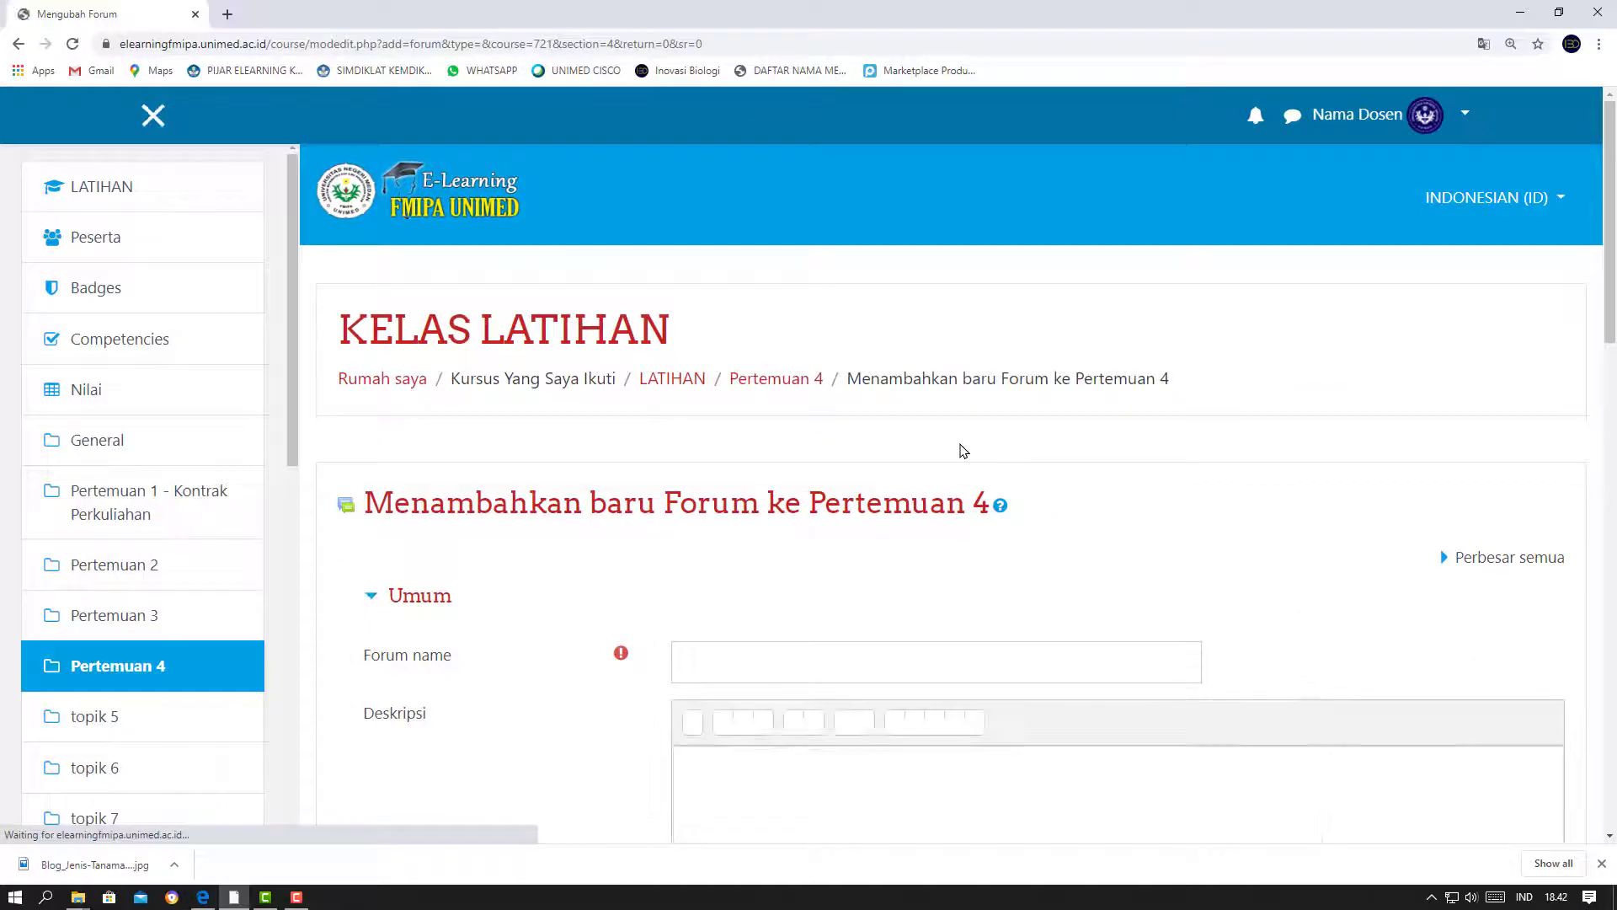
Step: Name the new forum "Diskusi Pertemuan 4"
{"action": "left_click_drag", "start_coordinate": [1615, 228], "coordinate": [1615, 322]}
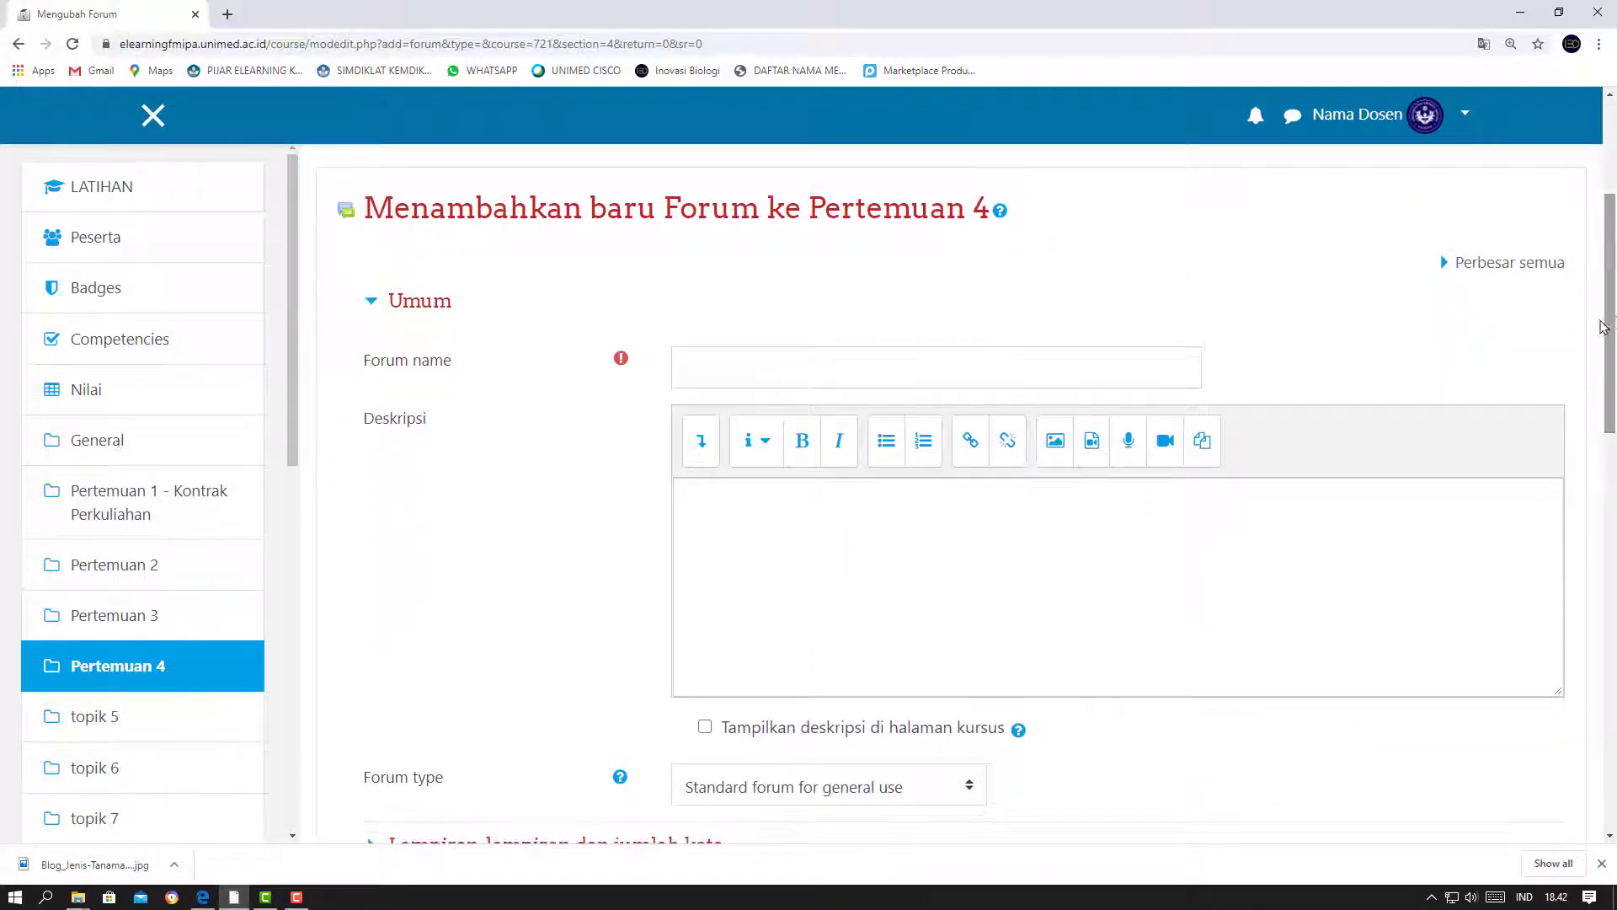
{"action": "left_click", "coordinate": [733, 356]}
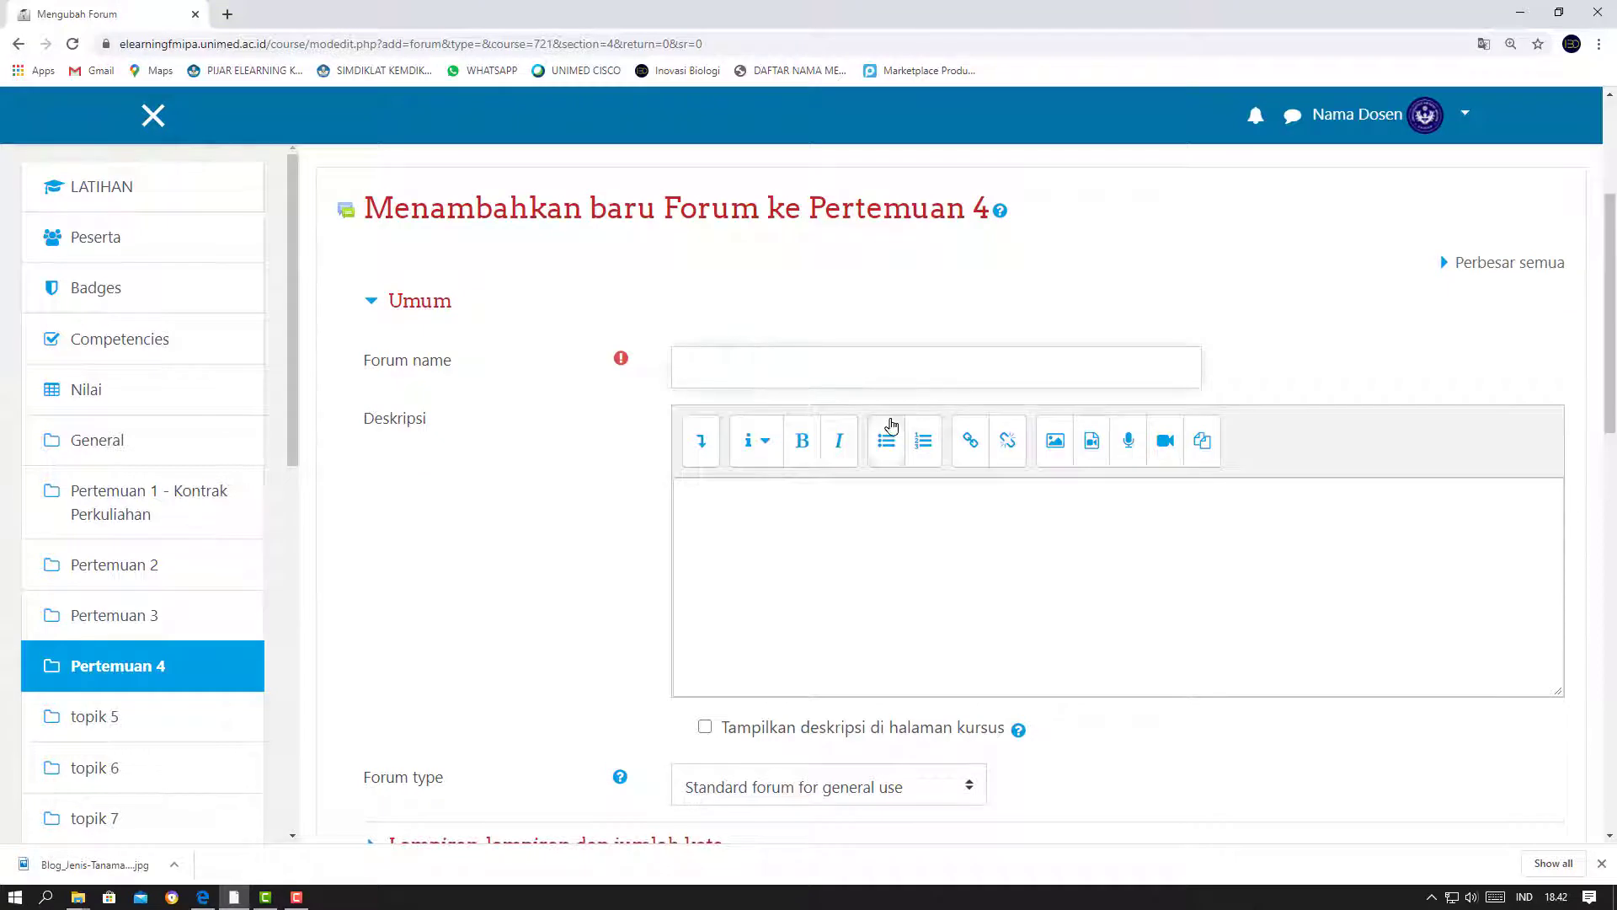
{"action": "type", "text": "Diskusi Pertemuan 4"}
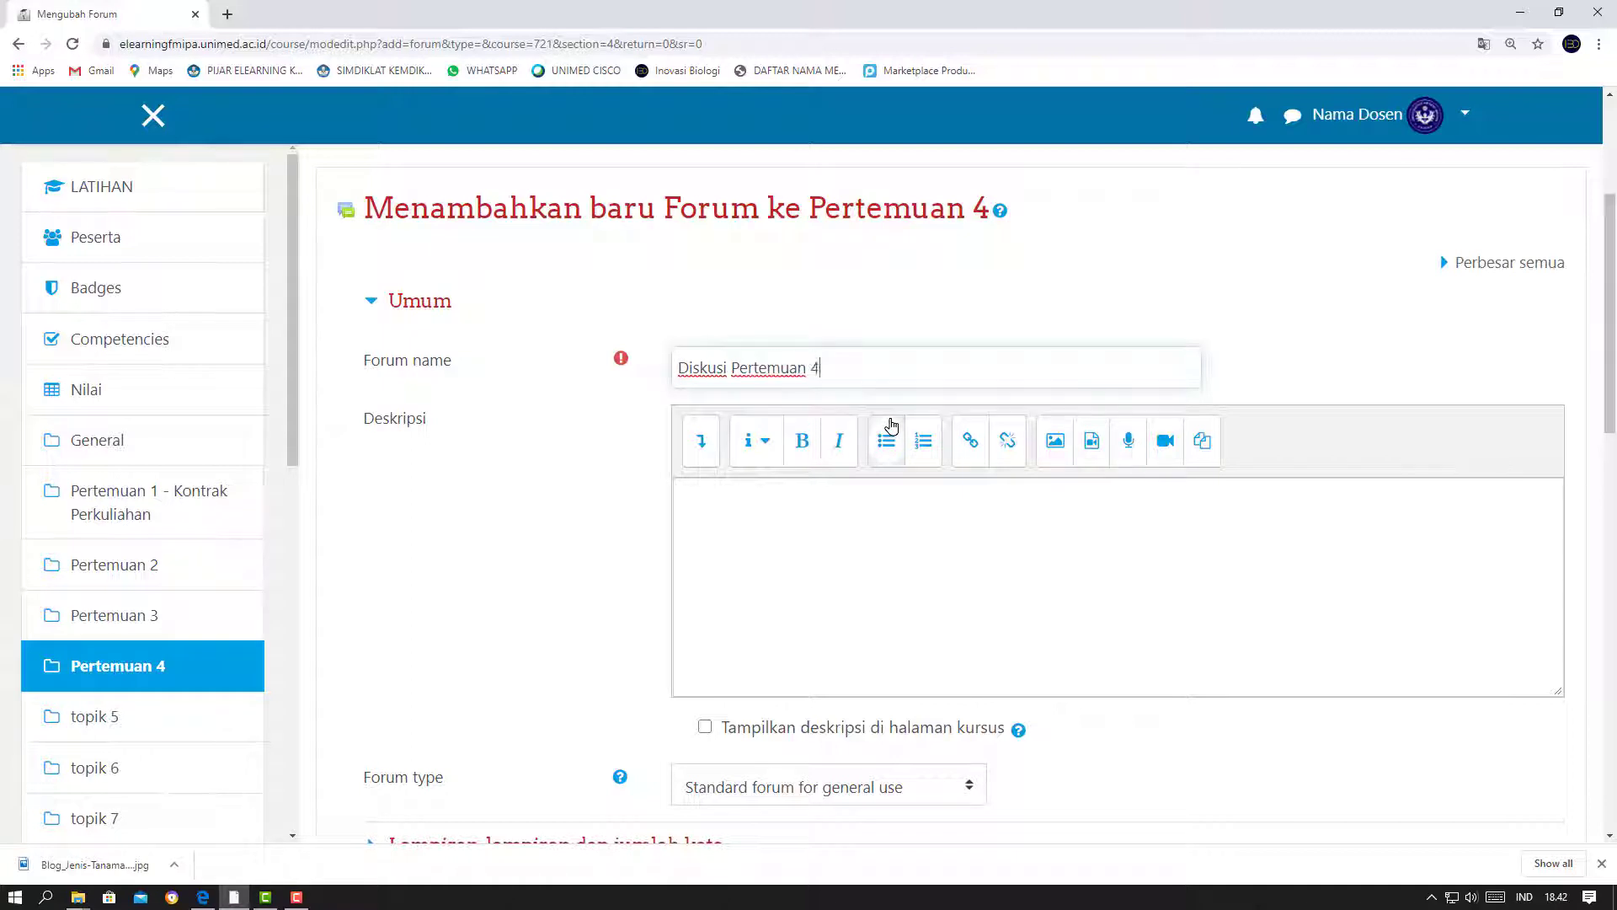
Step: Leave the forum description empty and set the forum type to Q & A forum
{"action": "scroll", "coordinate": [484, 522], "scroll_direction": "down", "scroll_amount": 2}
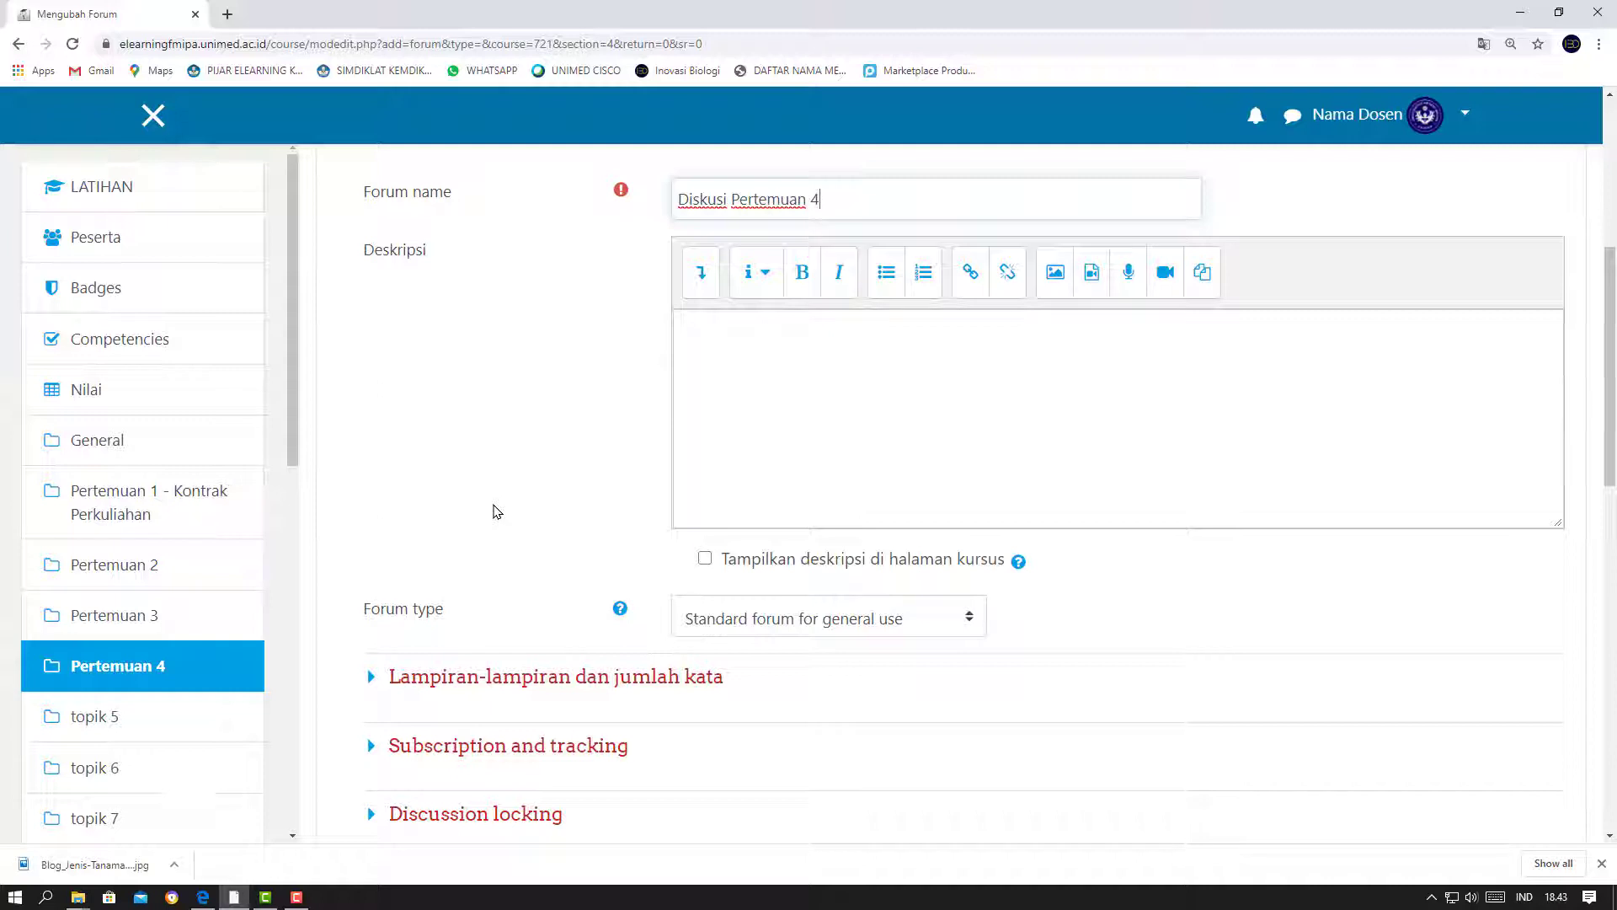
{"action": "left_click", "coordinate": [780, 373]}
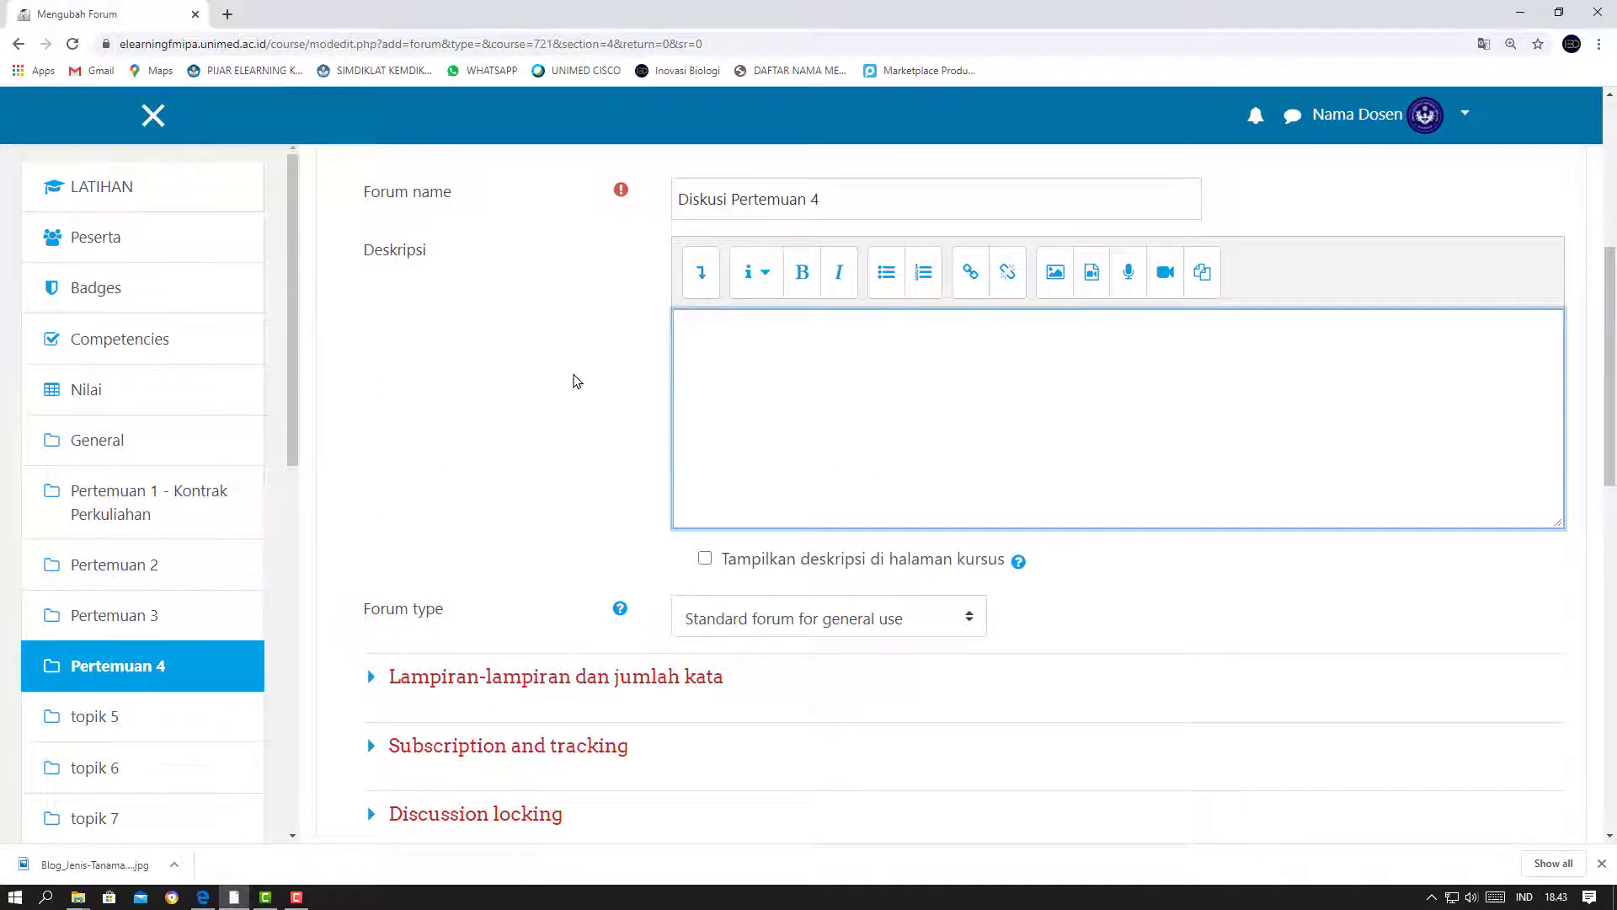
{"action": "scroll", "coordinate": [573, 380], "scroll_direction": "down", "scroll_amount": 1}
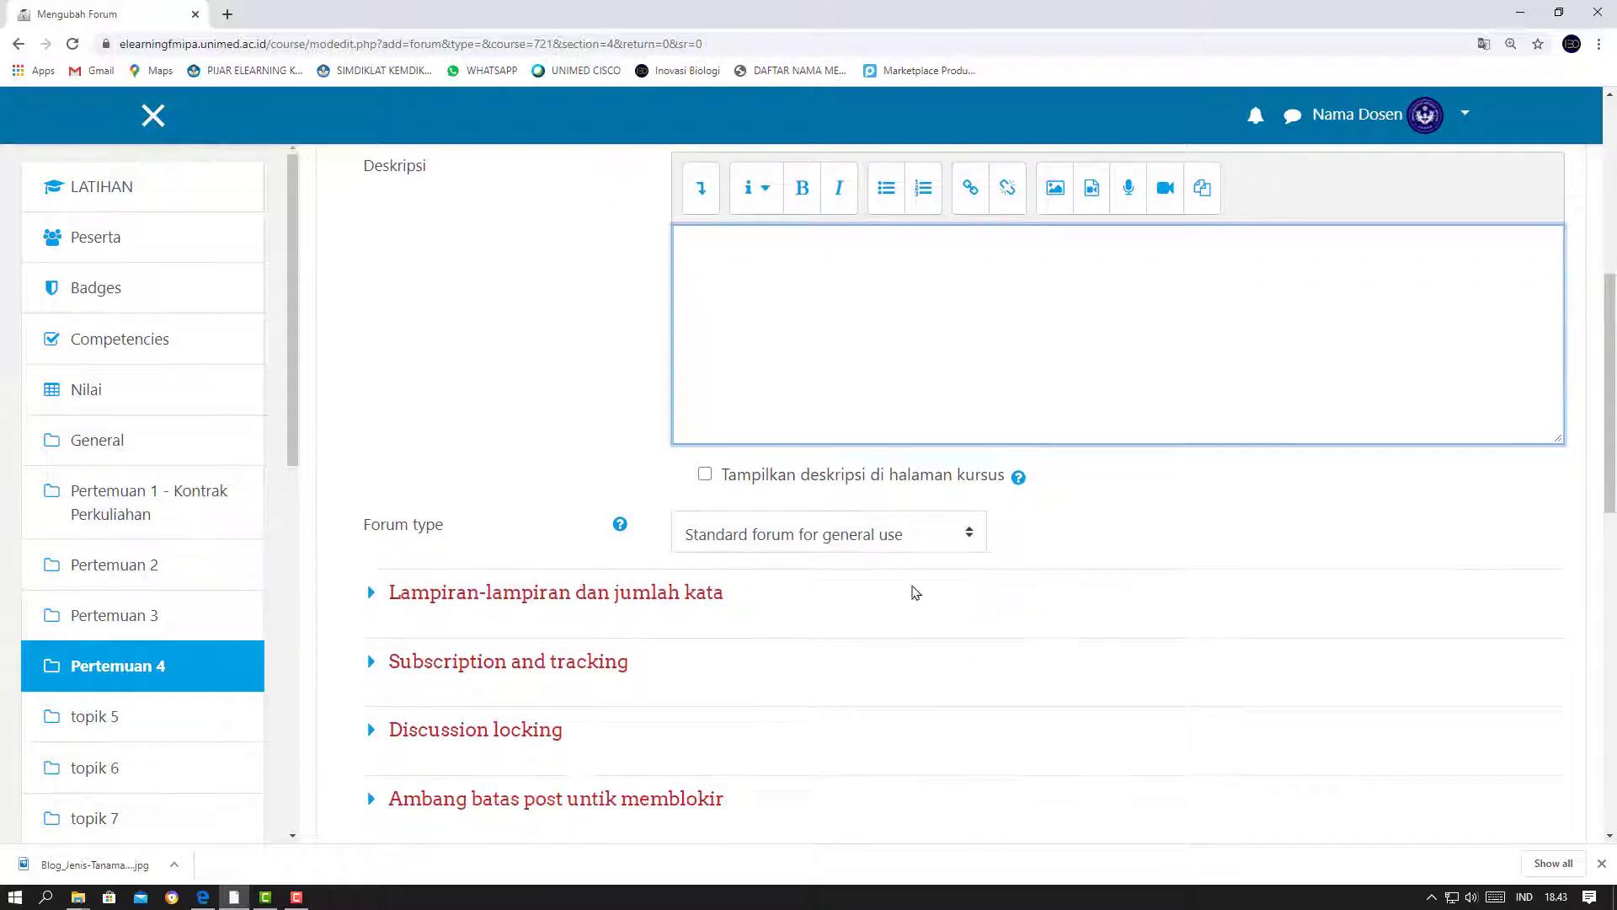
{"action": "left_click", "coordinate": [959, 548]}
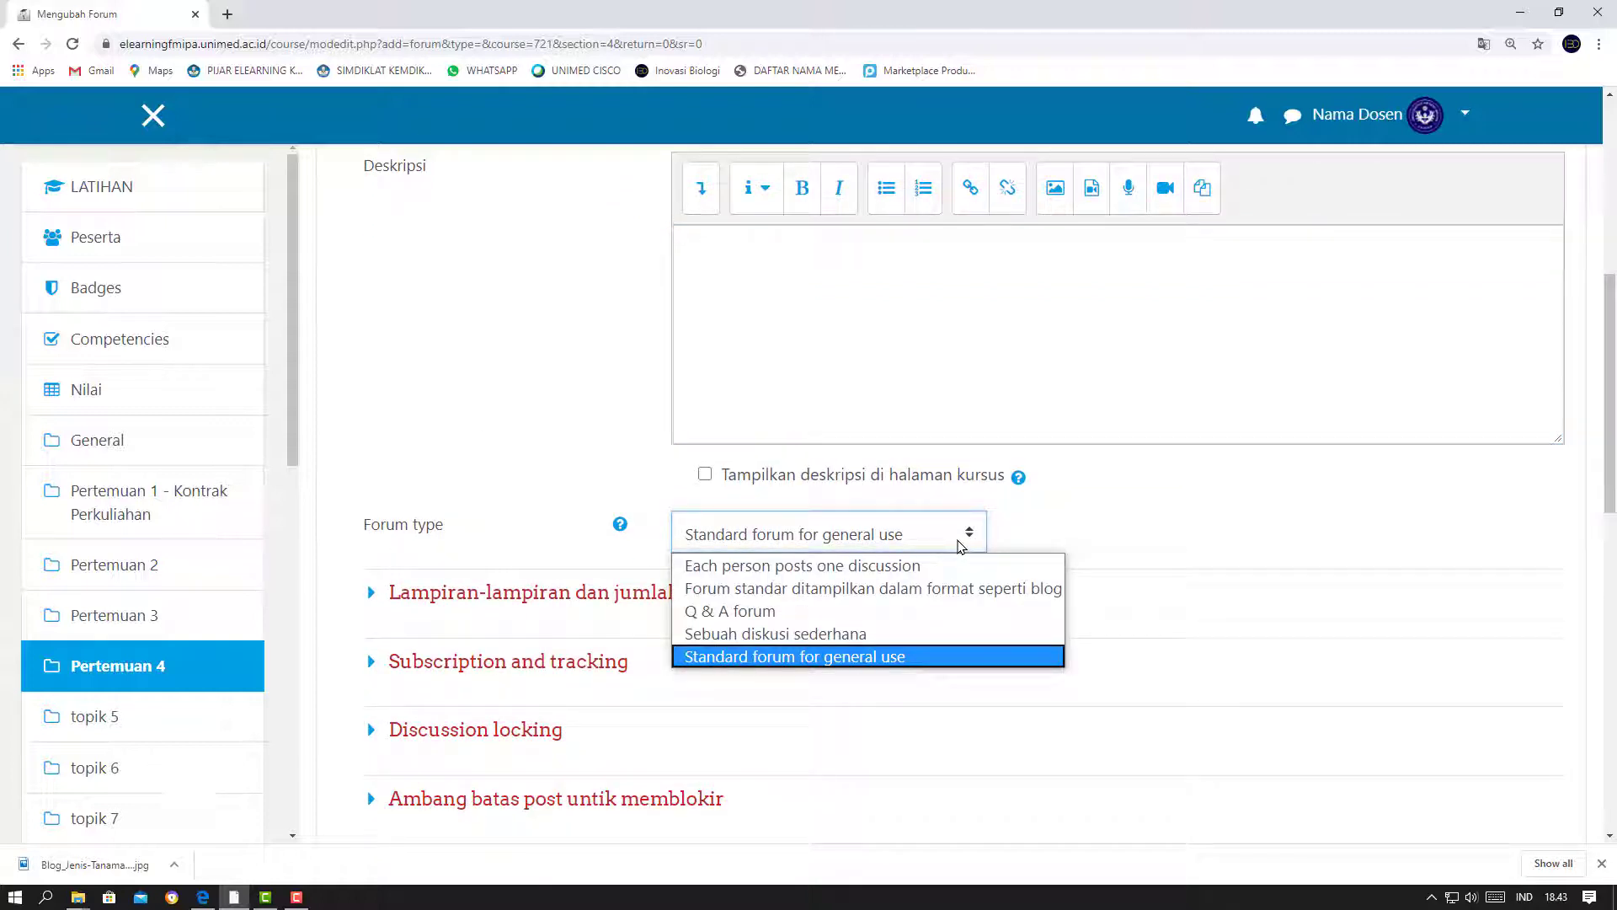
{"action": "left_click", "coordinate": [863, 613]}
Step: Review the forum's attachment and word count settings and its grade settings, collapsing each section again
{"action": "scroll", "coordinate": [463, 437], "scroll_direction": "down", "scroll_amount": 2}
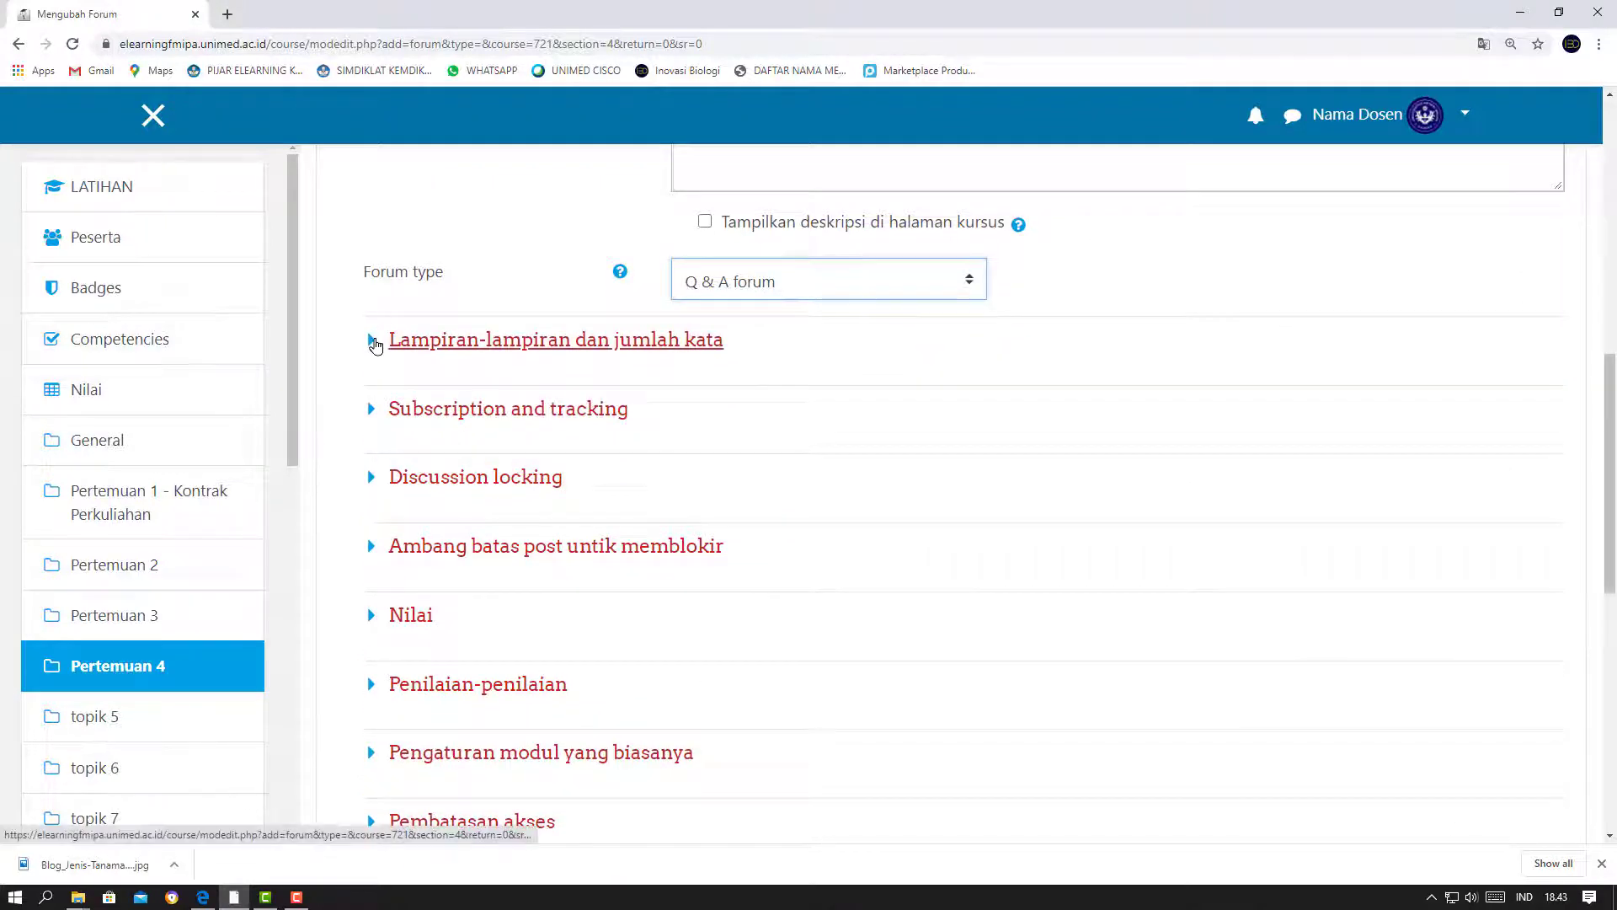
{"action": "left_click", "coordinate": [376, 344]}
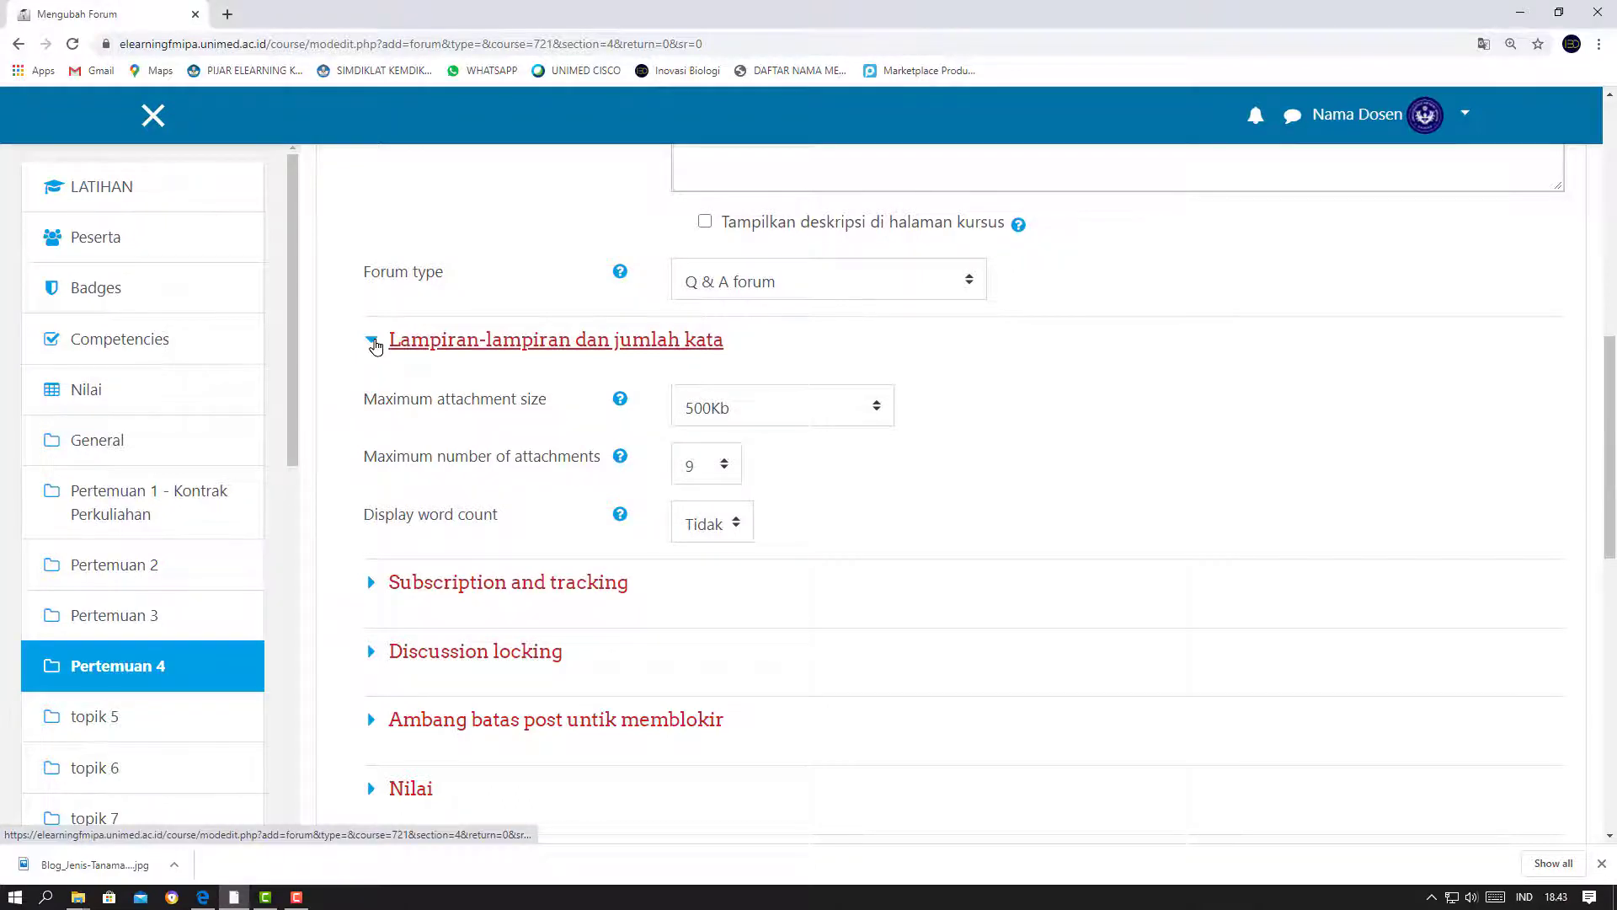
{"action": "left_click", "coordinate": [375, 345]}
{"action": "scroll", "coordinate": [375, 345], "scroll_direction": "down", "scroll_amount": 2}
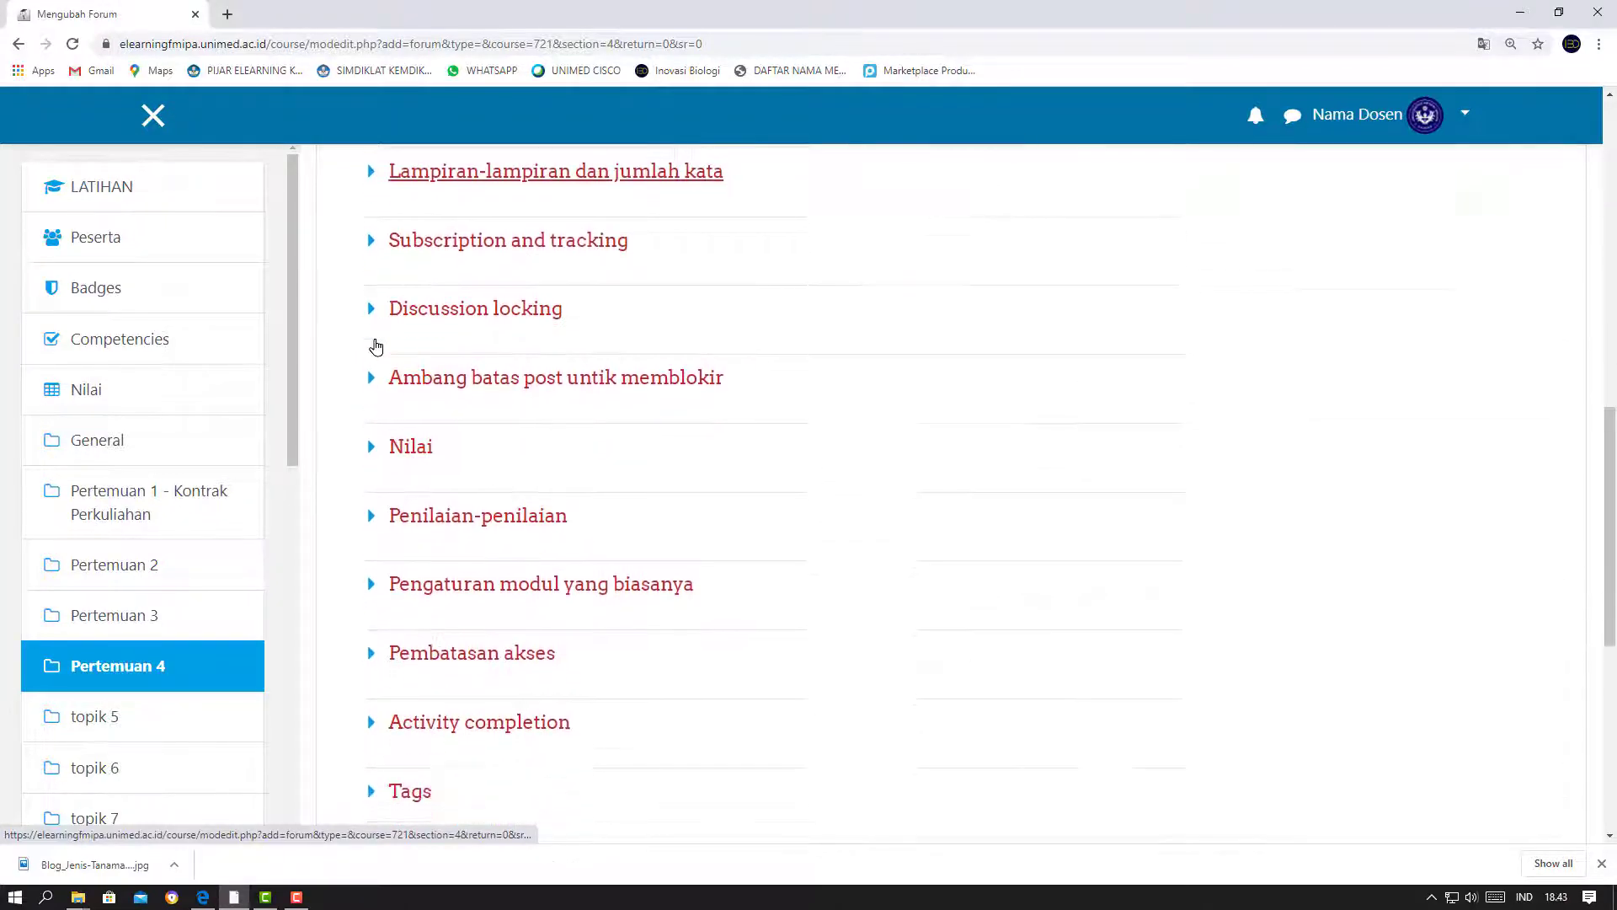
{"action": "scroll", "coordinate": [345, 339], "scroll_direction": "down", "scroll_amount": 1}
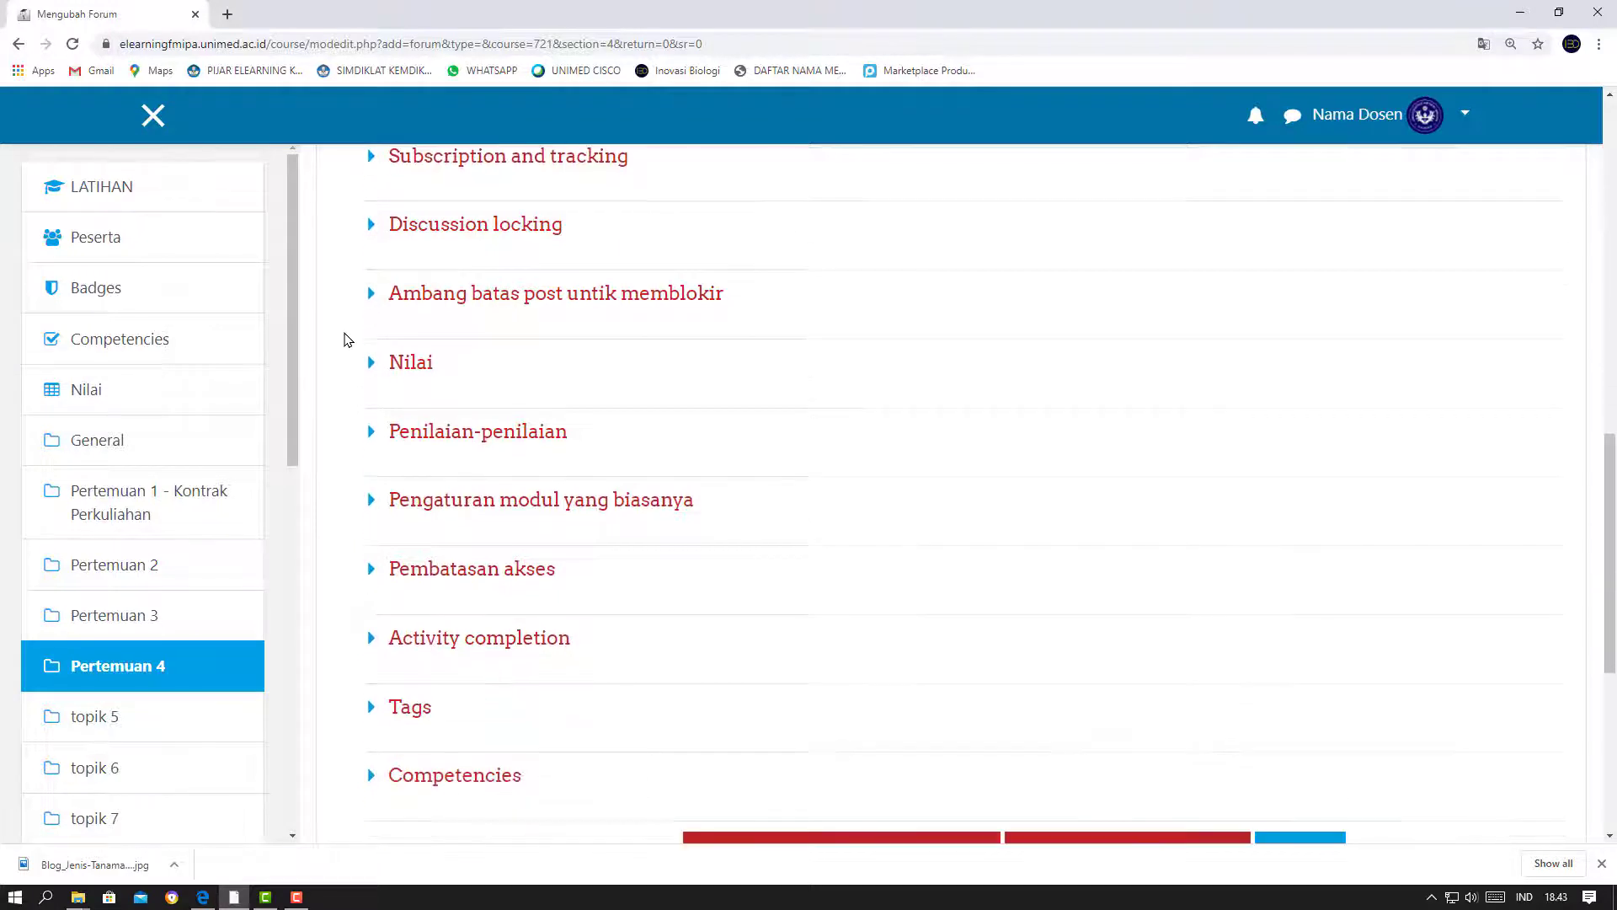
{"action": "left_click", "coordinate": [370, 363]}
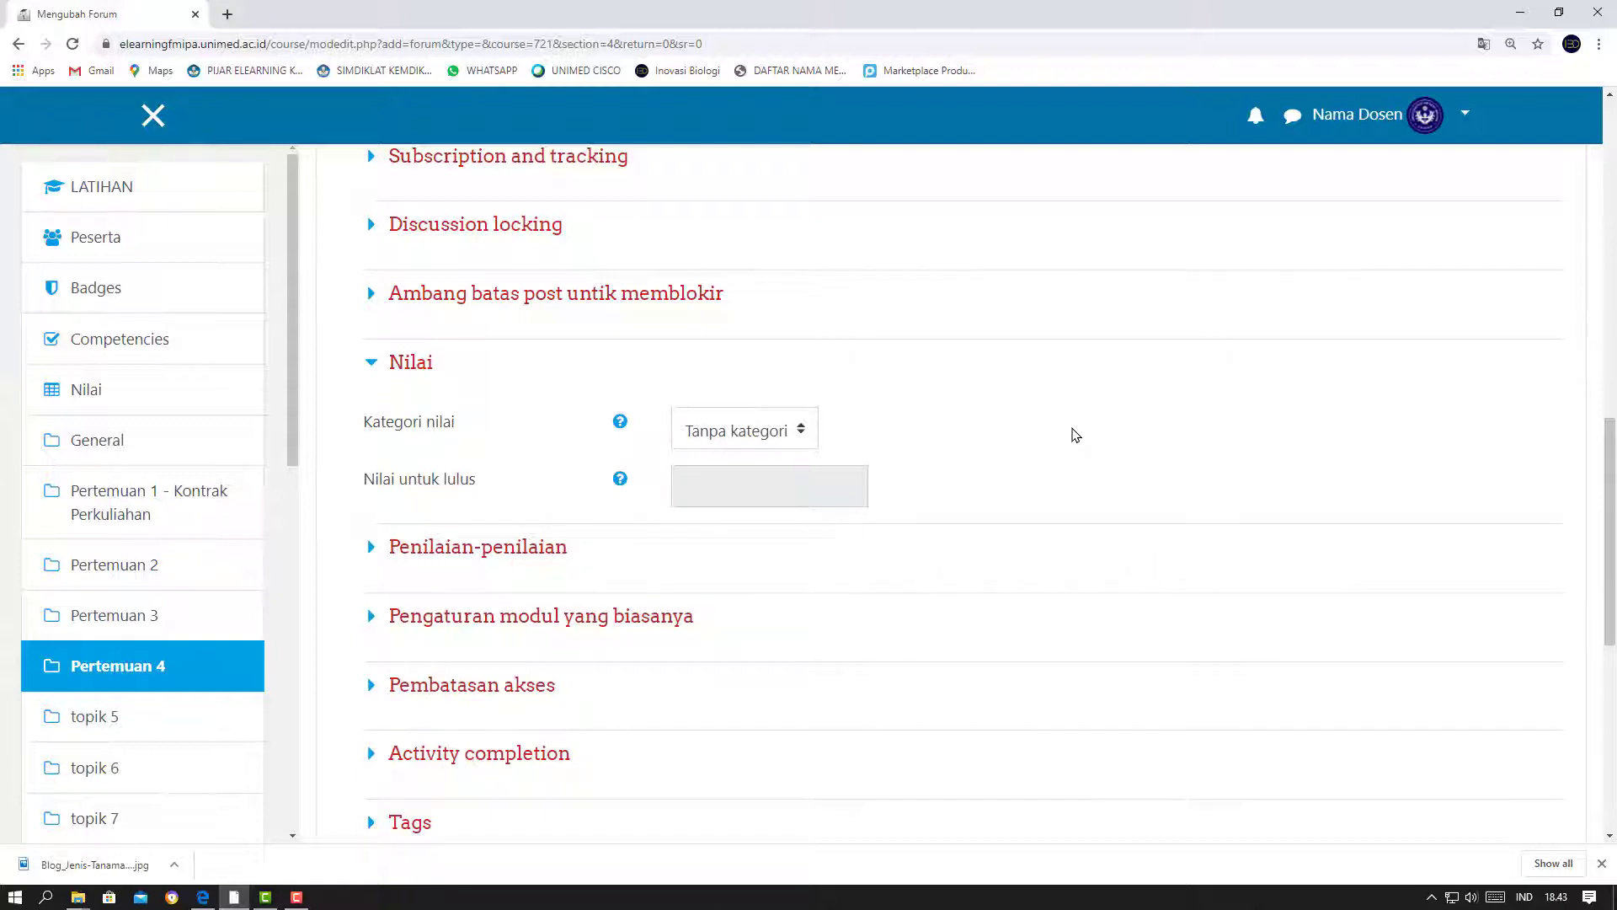
{"action": "left_click", "coordinate": [371, 362]}
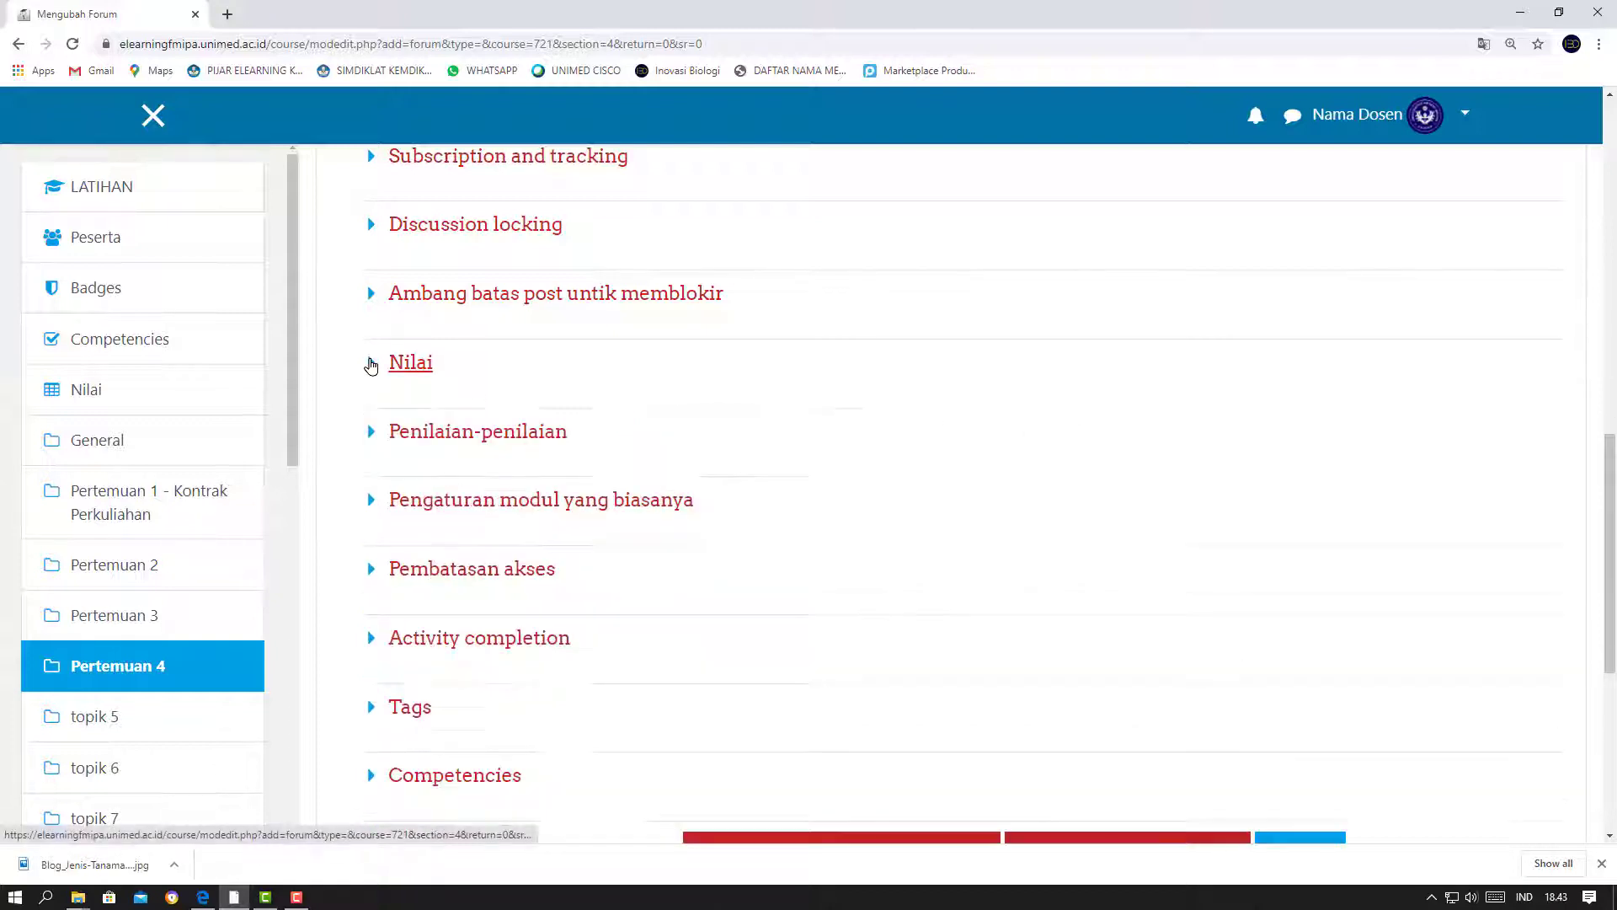
Step: Set the forum's completion tracking to "Show activity as complete when conditions are met"
{"action": "scroll", "coordinate": [371, 364], "scroll_direction": "down", "scroll_amount": 2}
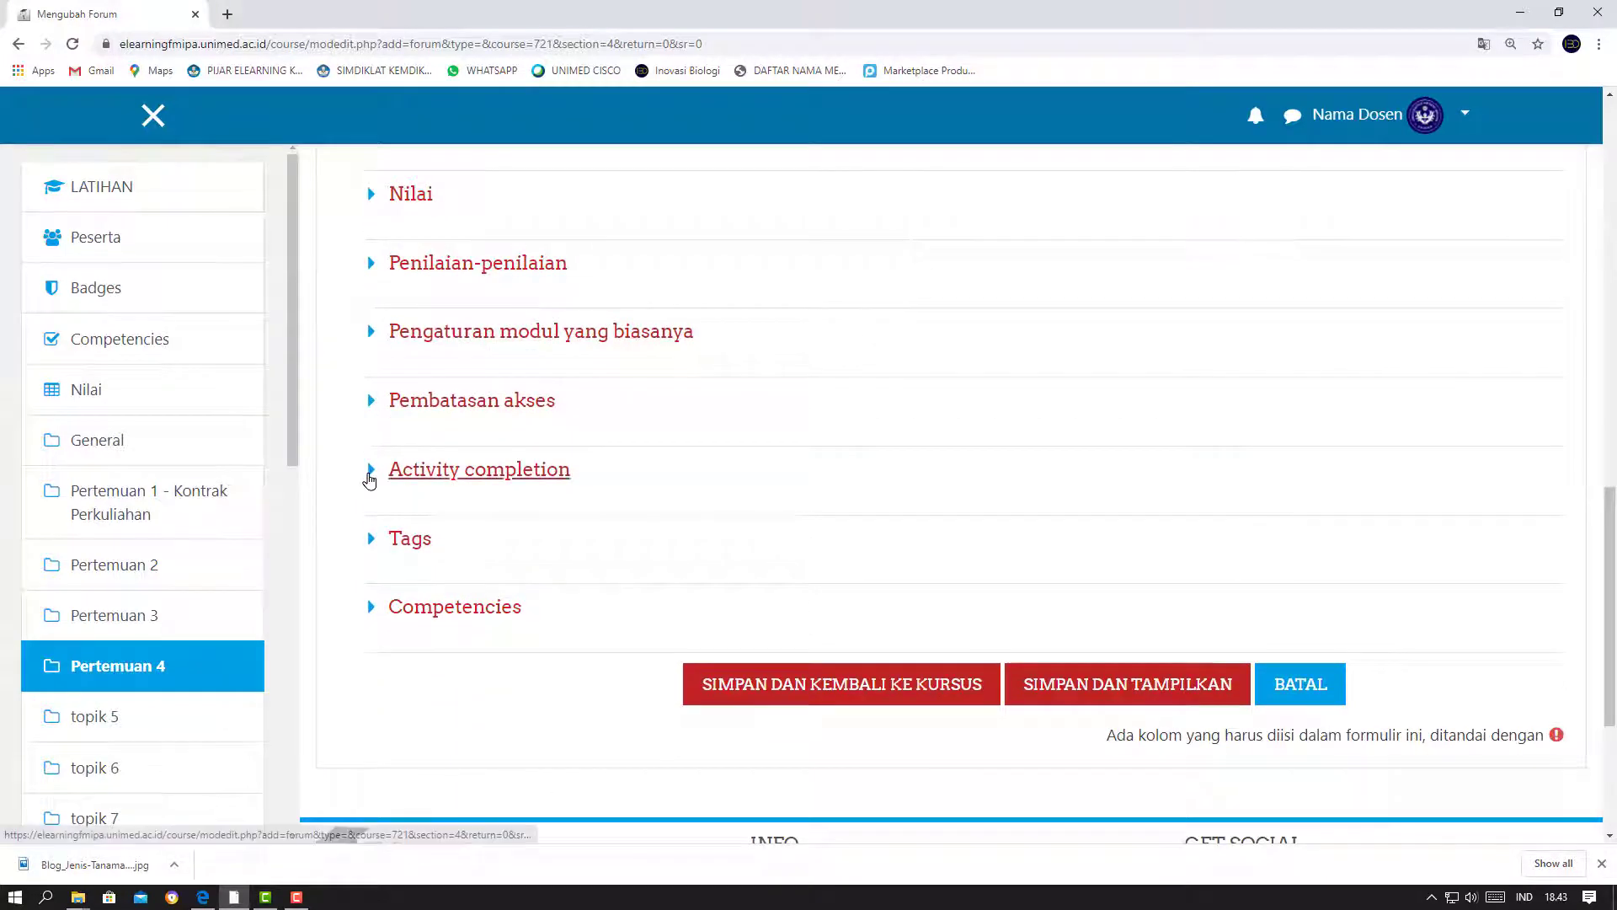
{"action": "left_click", "coordinate": [370, 479]}
{"action": "scroll", "coordinate": [1069, 455], "scroll_direction": "down", "scroll_amount": 1}
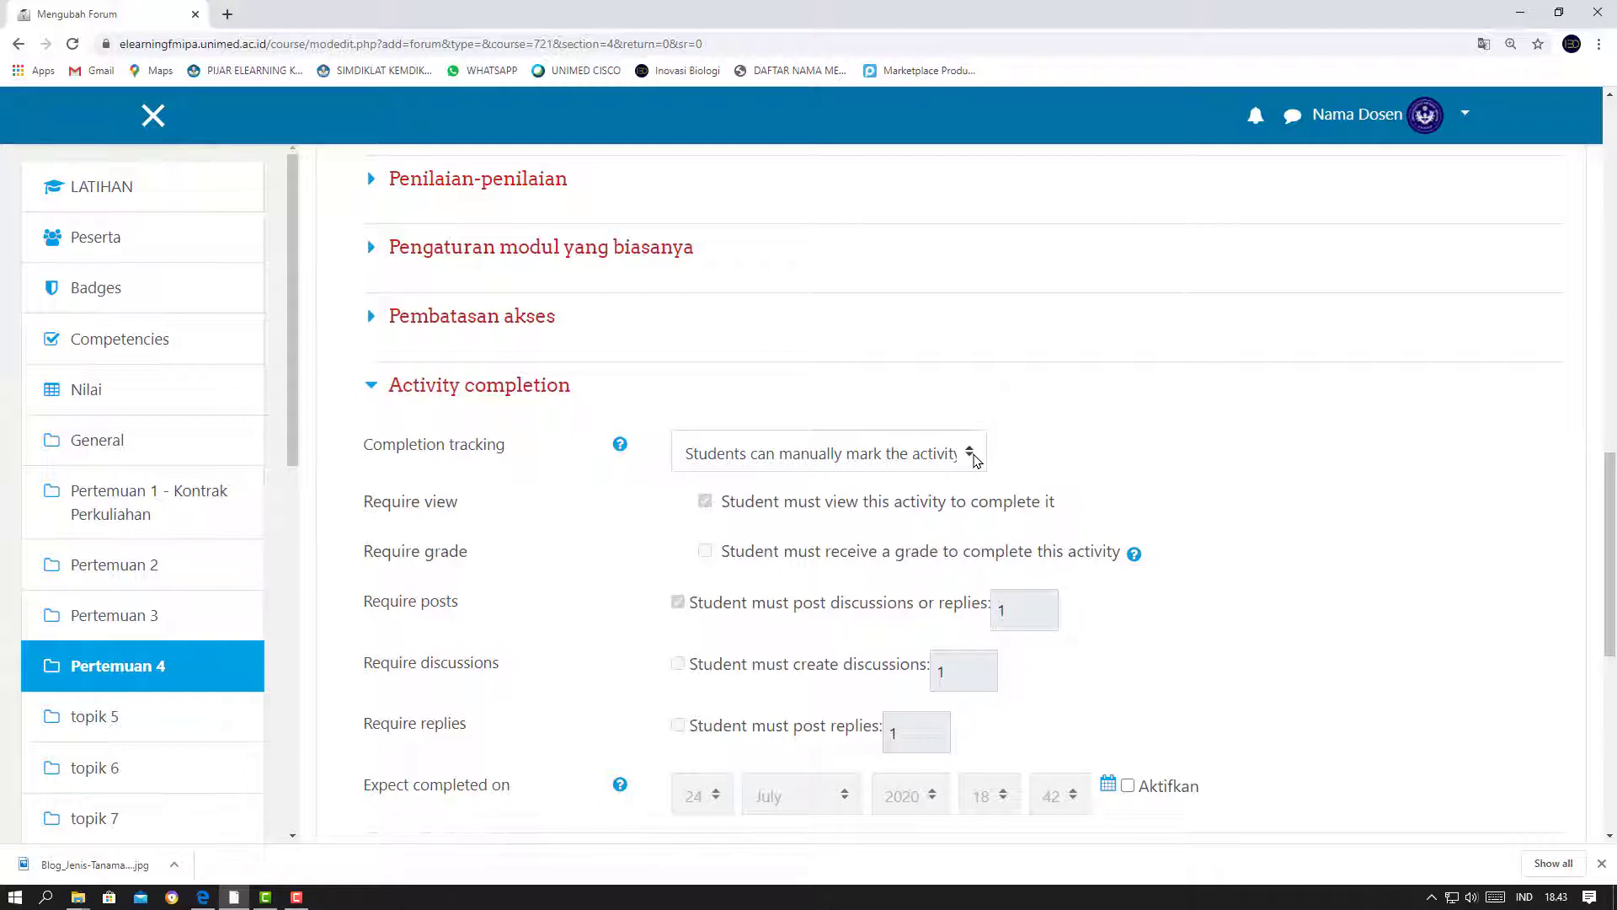
{"action": "left_click", "coordinate": [972, 455]}
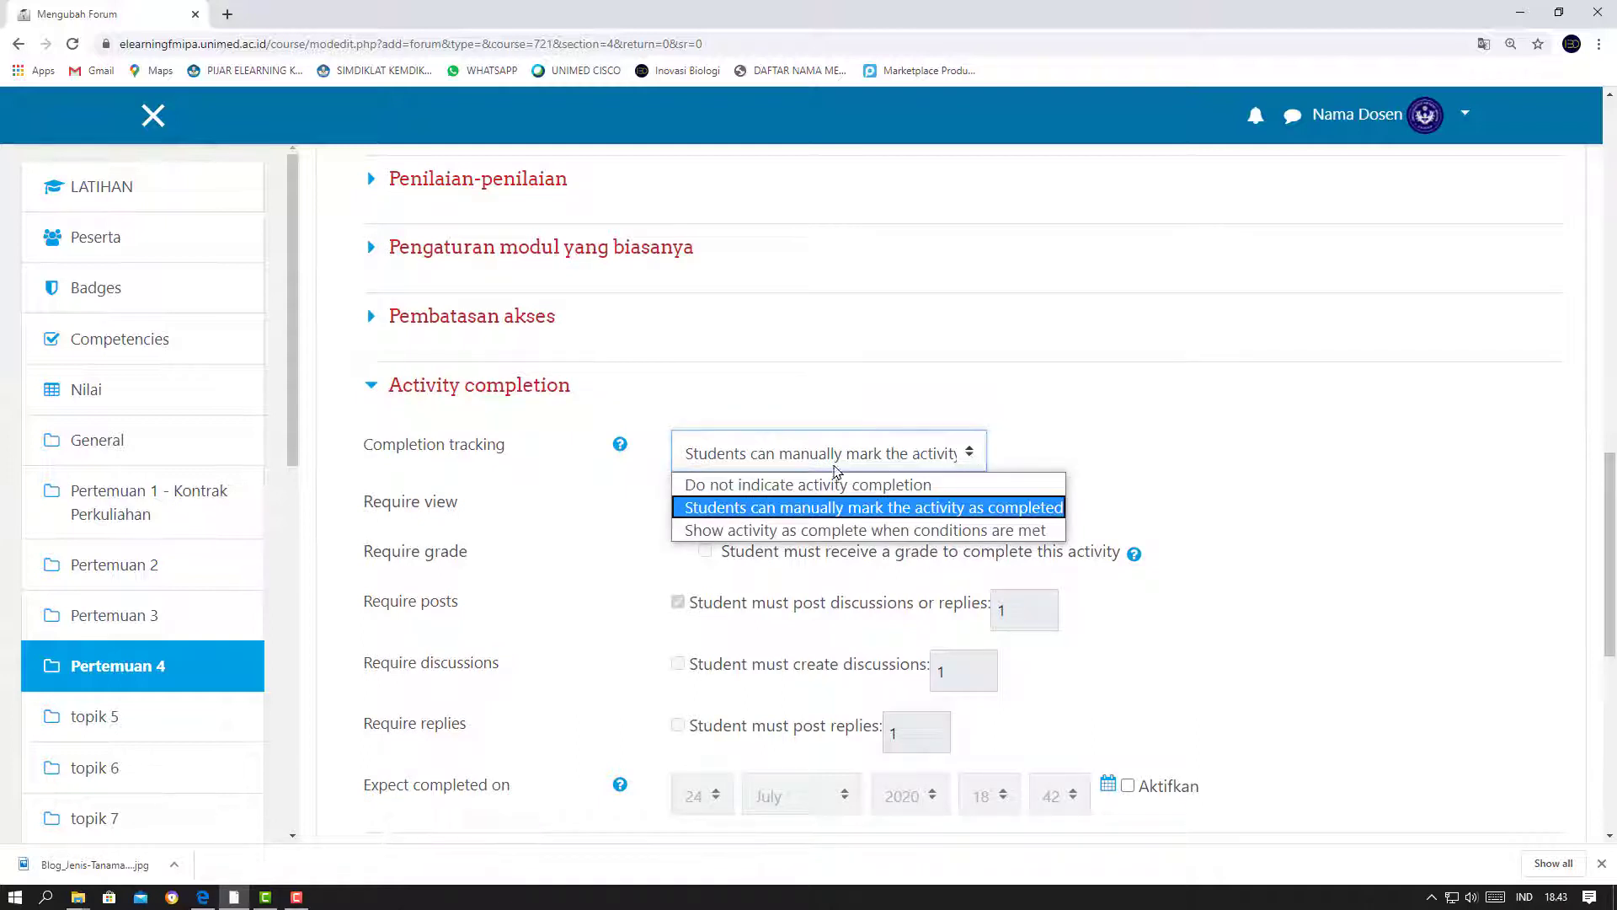
{"action": "left_click", "coordinate": [704, 531]}
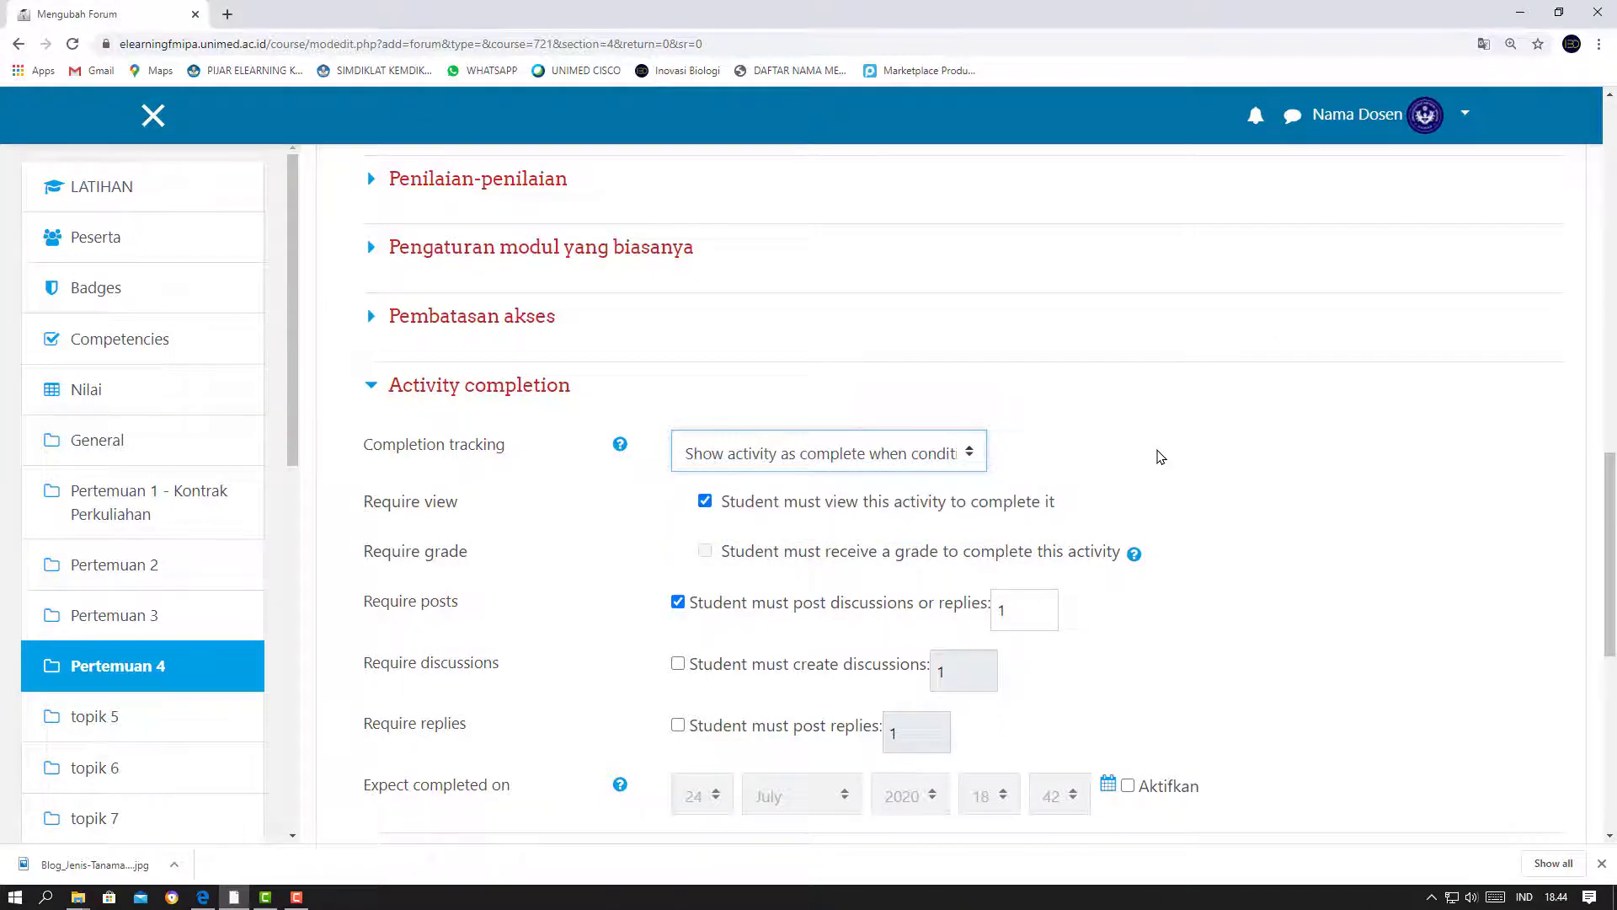
Step: Save the forum settings and return to the course page
{"action": "scroll", "coordinate": [1158, 455], "scroll_direction": "down", "scroll_amount": 2}
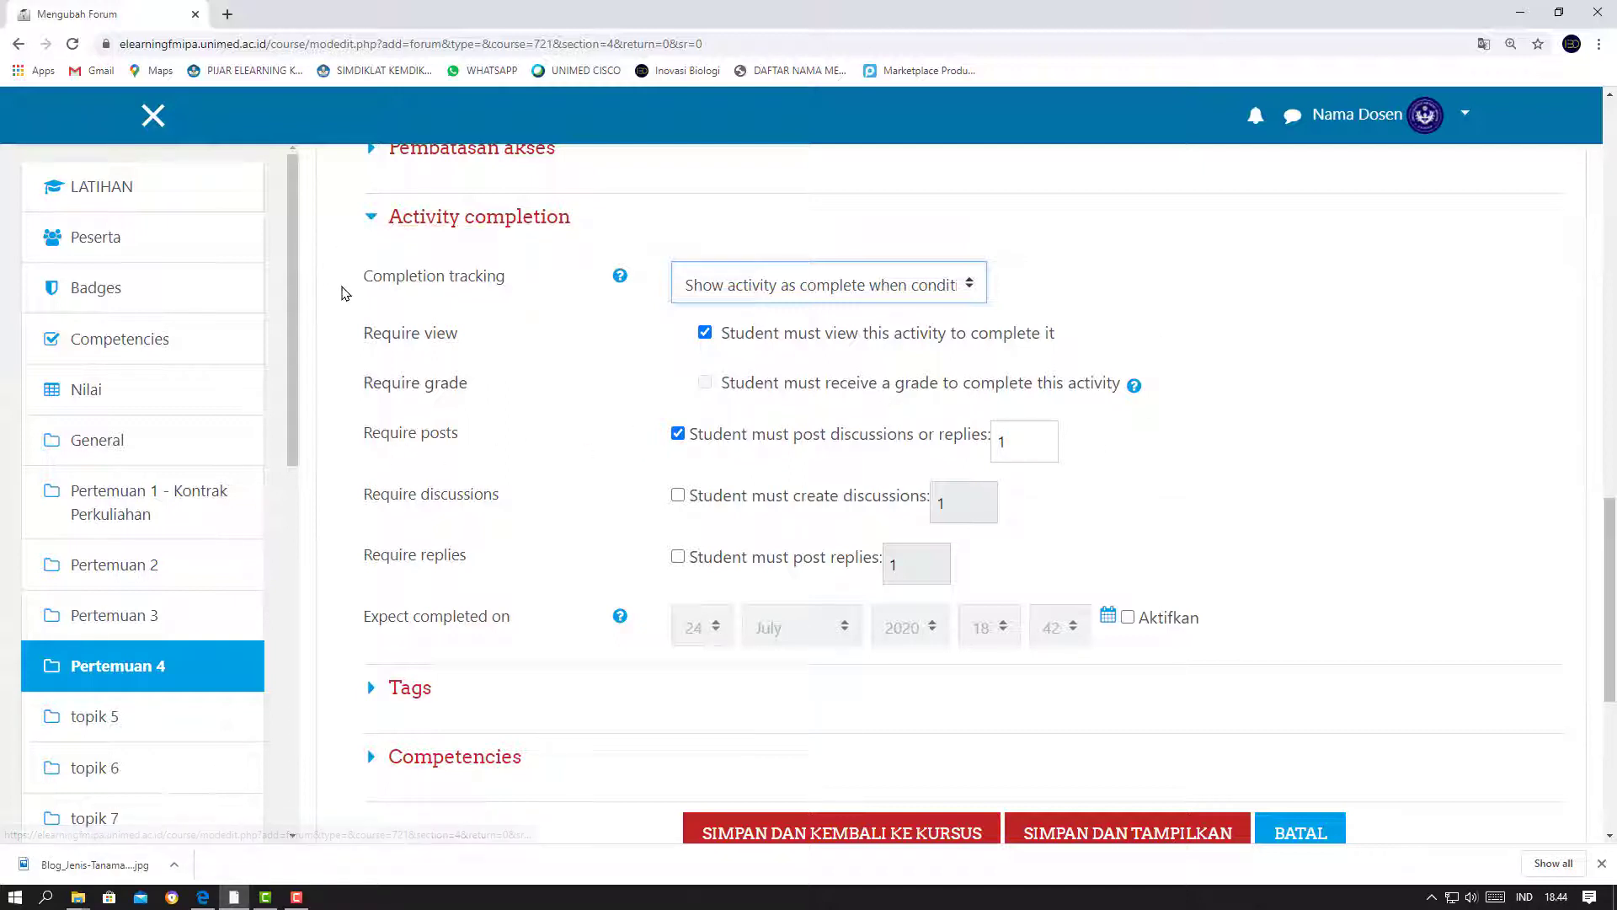
{"action": "scroll", "coordinate": [341, 292], "scroll_direction": "down", "scroll_amount": 4}
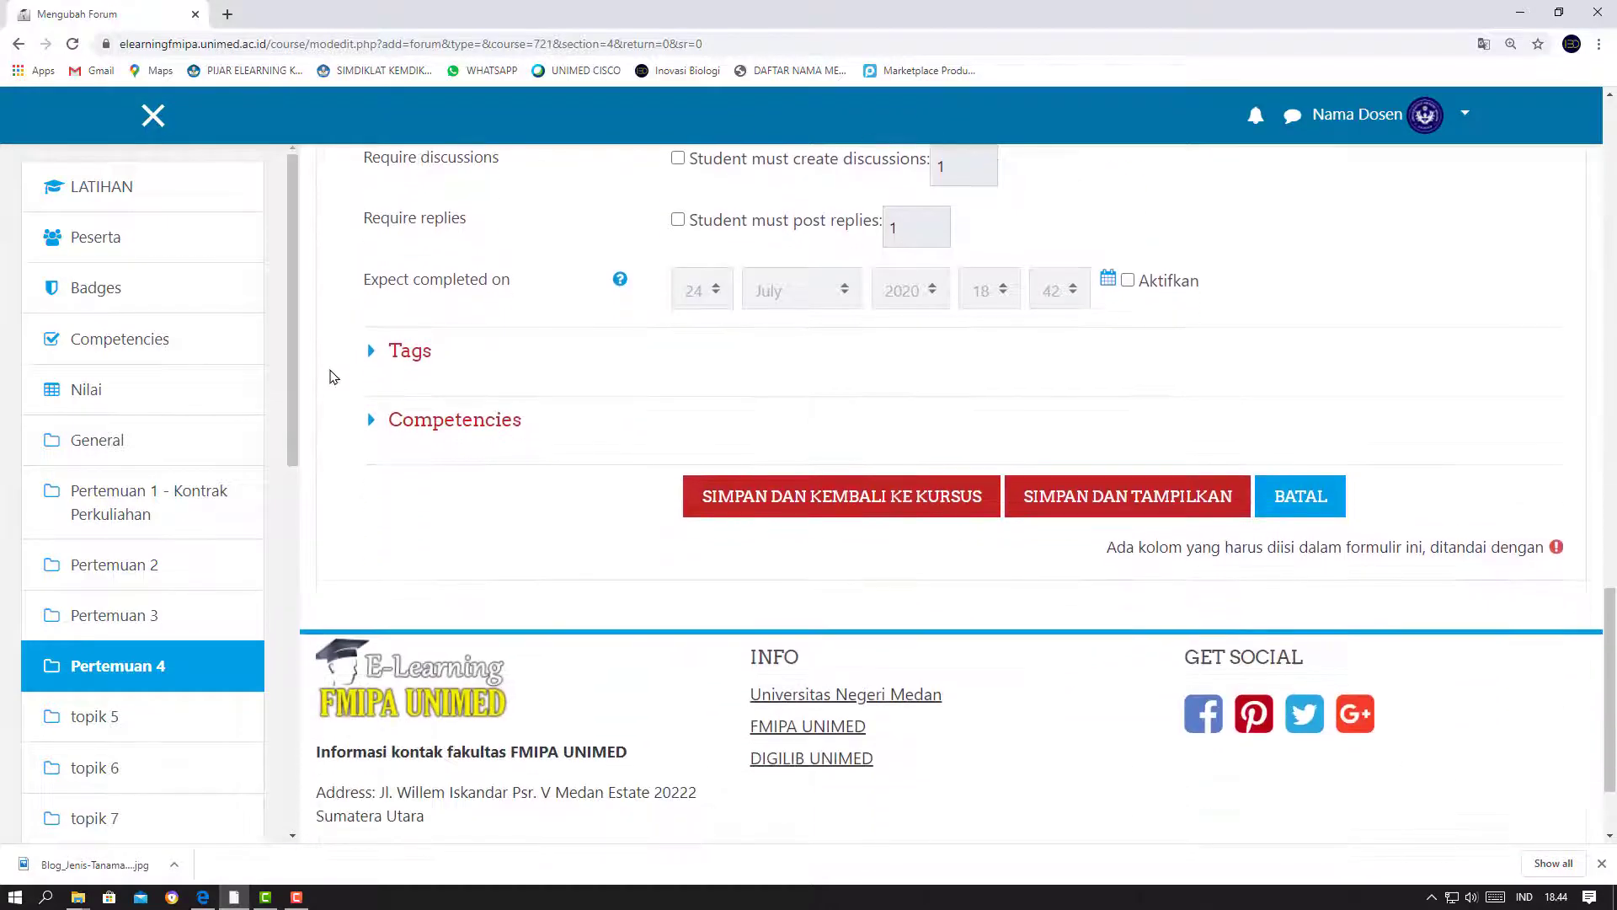
{"action": "left_click", "coordinate": [869, 498]}
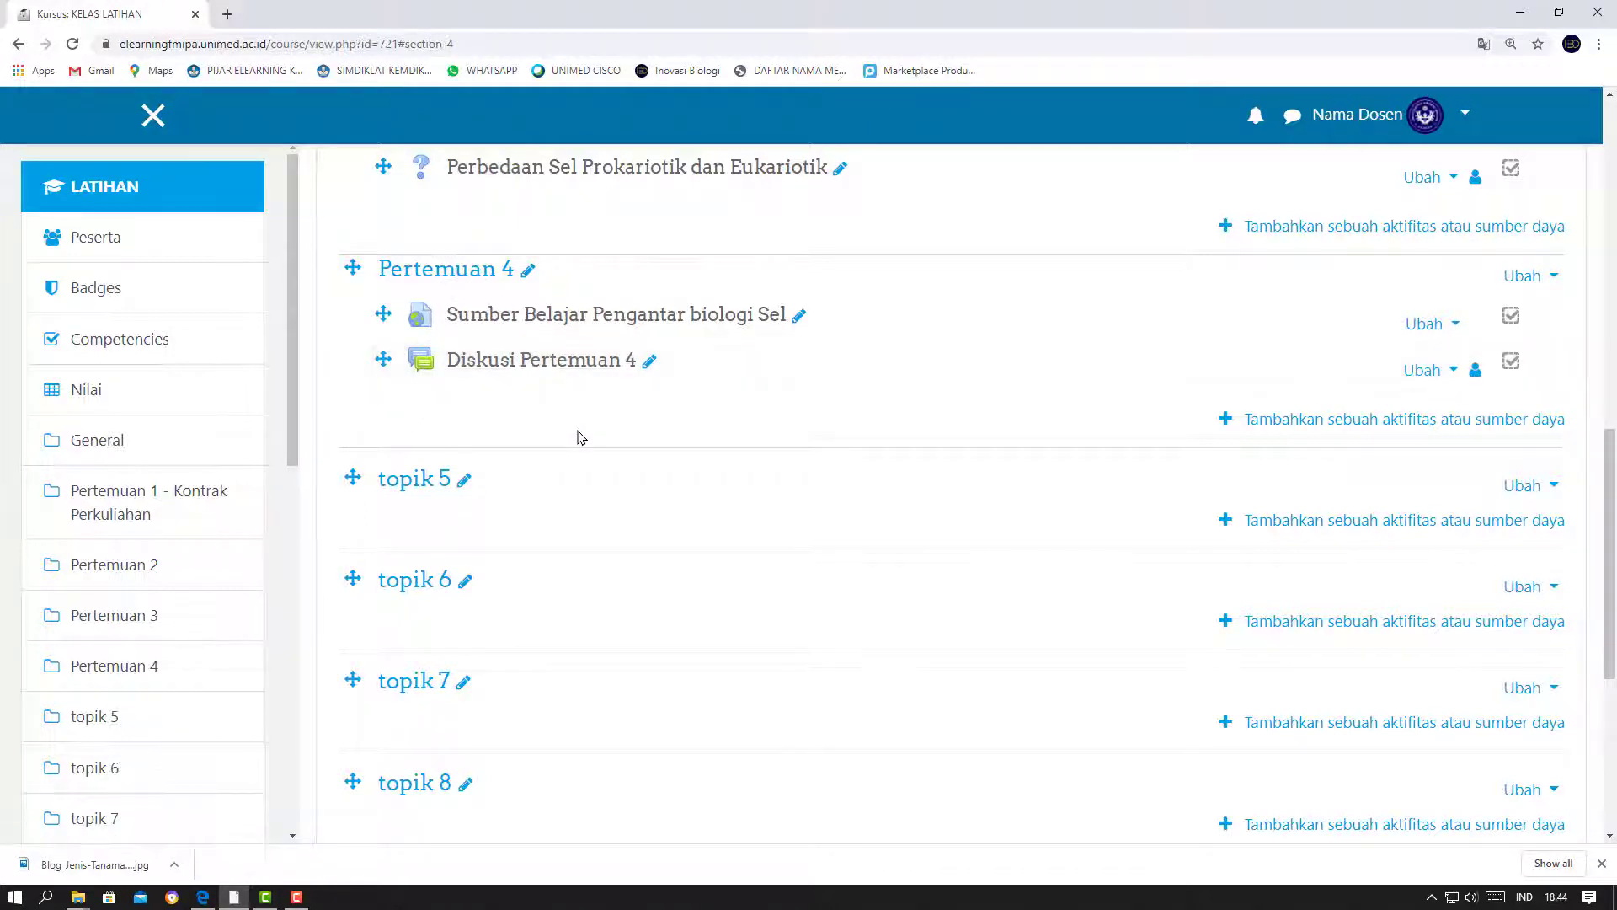
Step: Open the Diskusi Pertemuan 4 forum and start a new question in it
{"action": "left_click", "coordinate": [538, 364]}
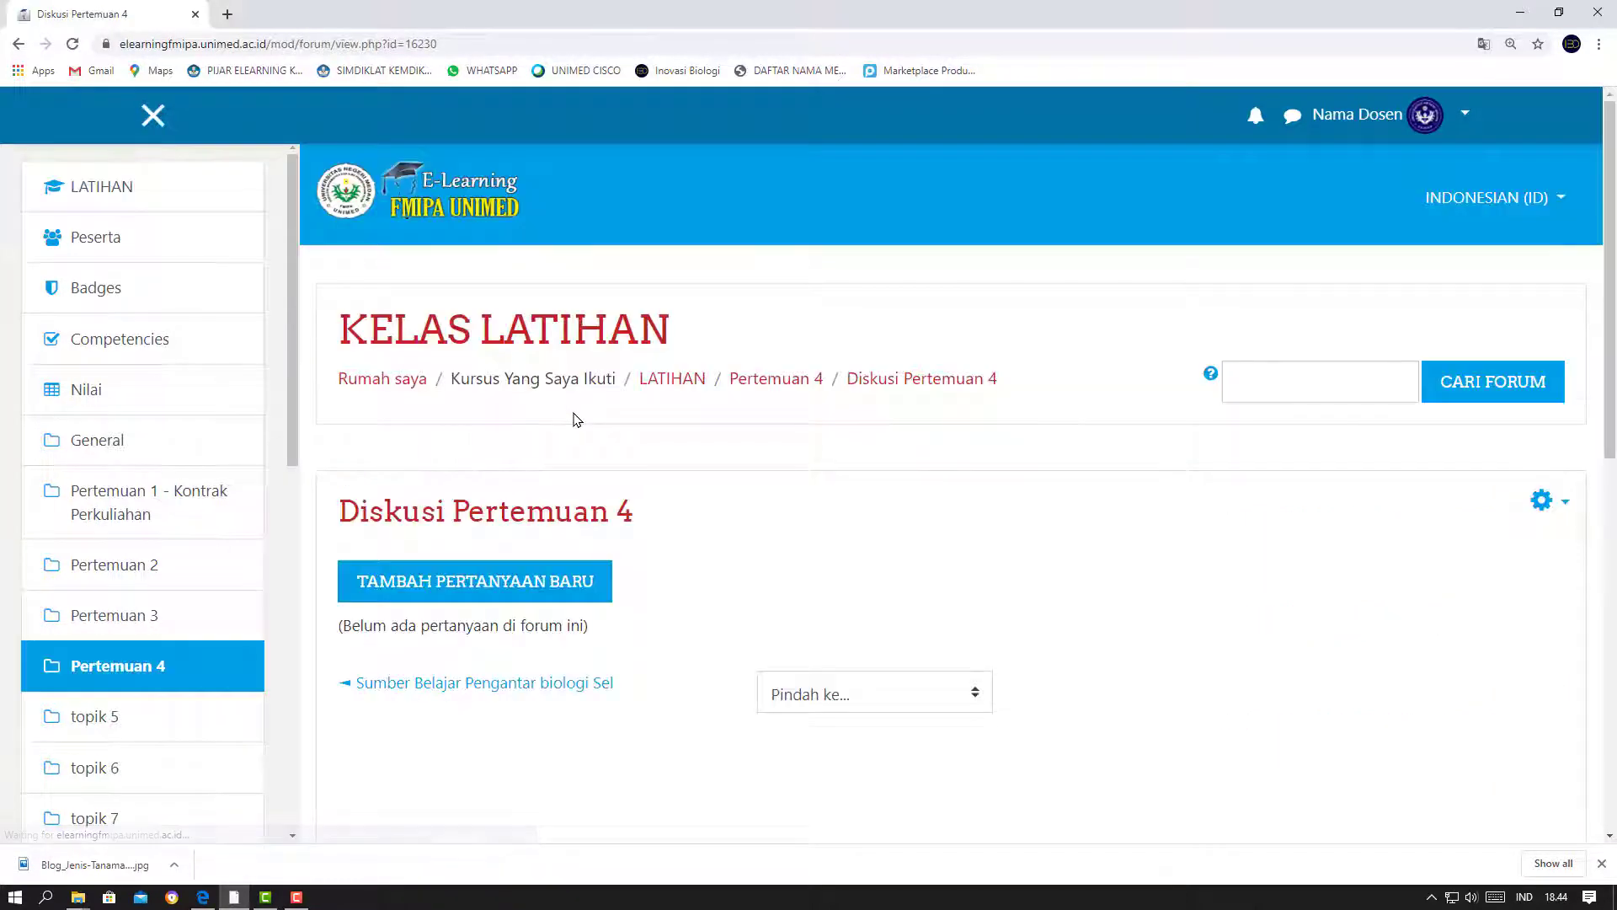
{"action": "scroll", "coordinate": [990, 428], "scroll_direction": "down", "scroll_amount": 2}
{"action": "left_click_drag", "start_coordinate": [1609, 425], "coordinate": [1609, 505]}
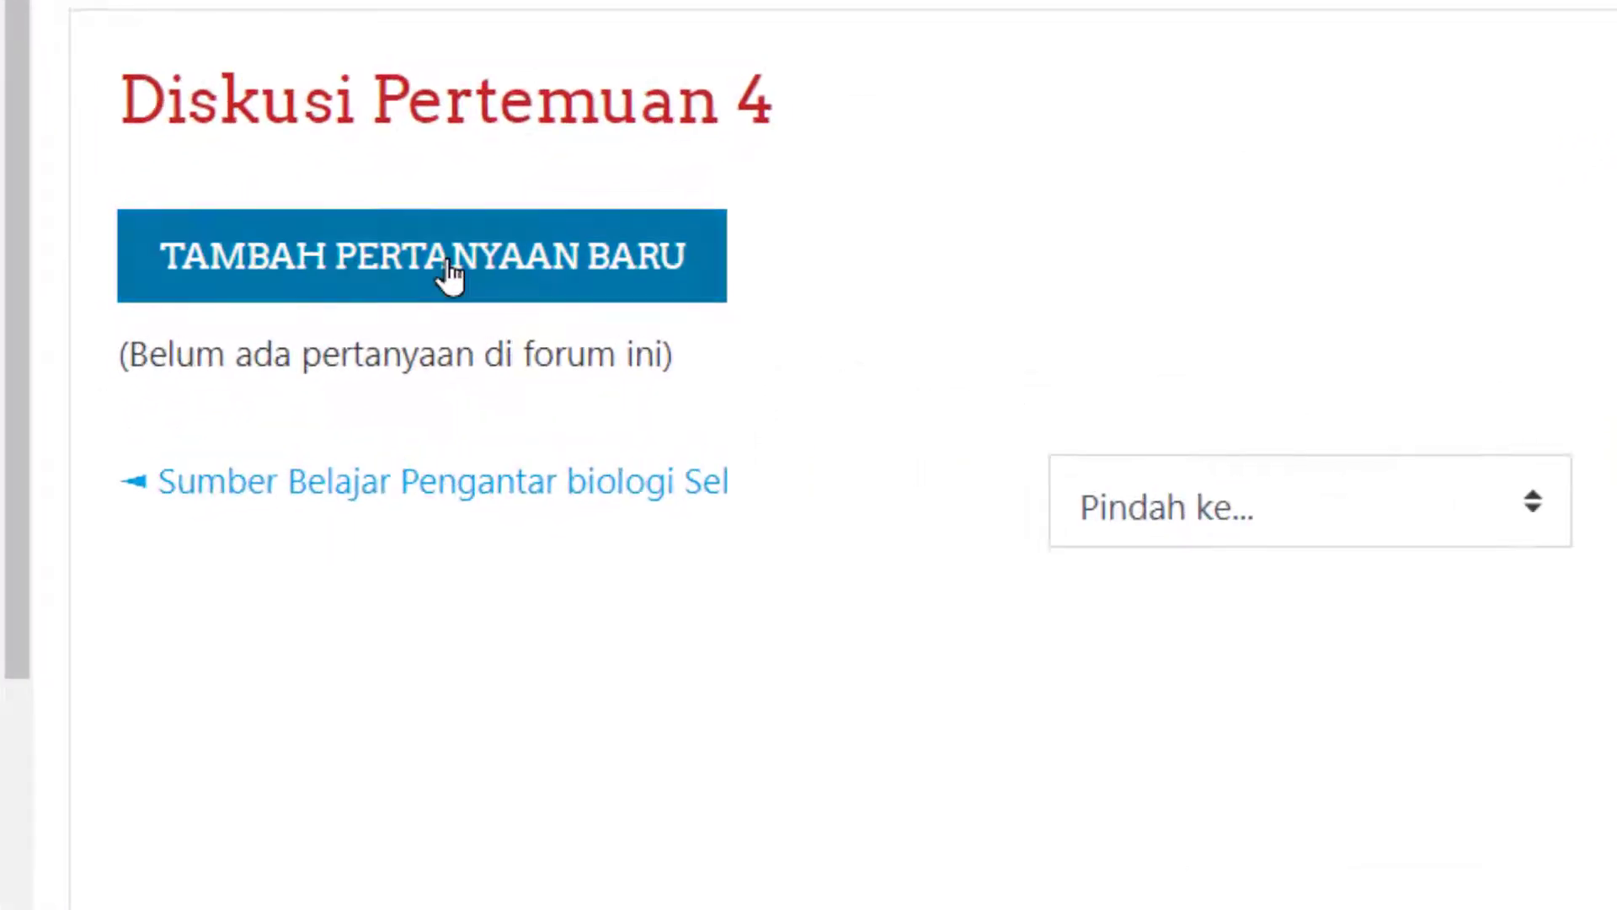
{"action": "left_click", "coordinate": [485, 284]}
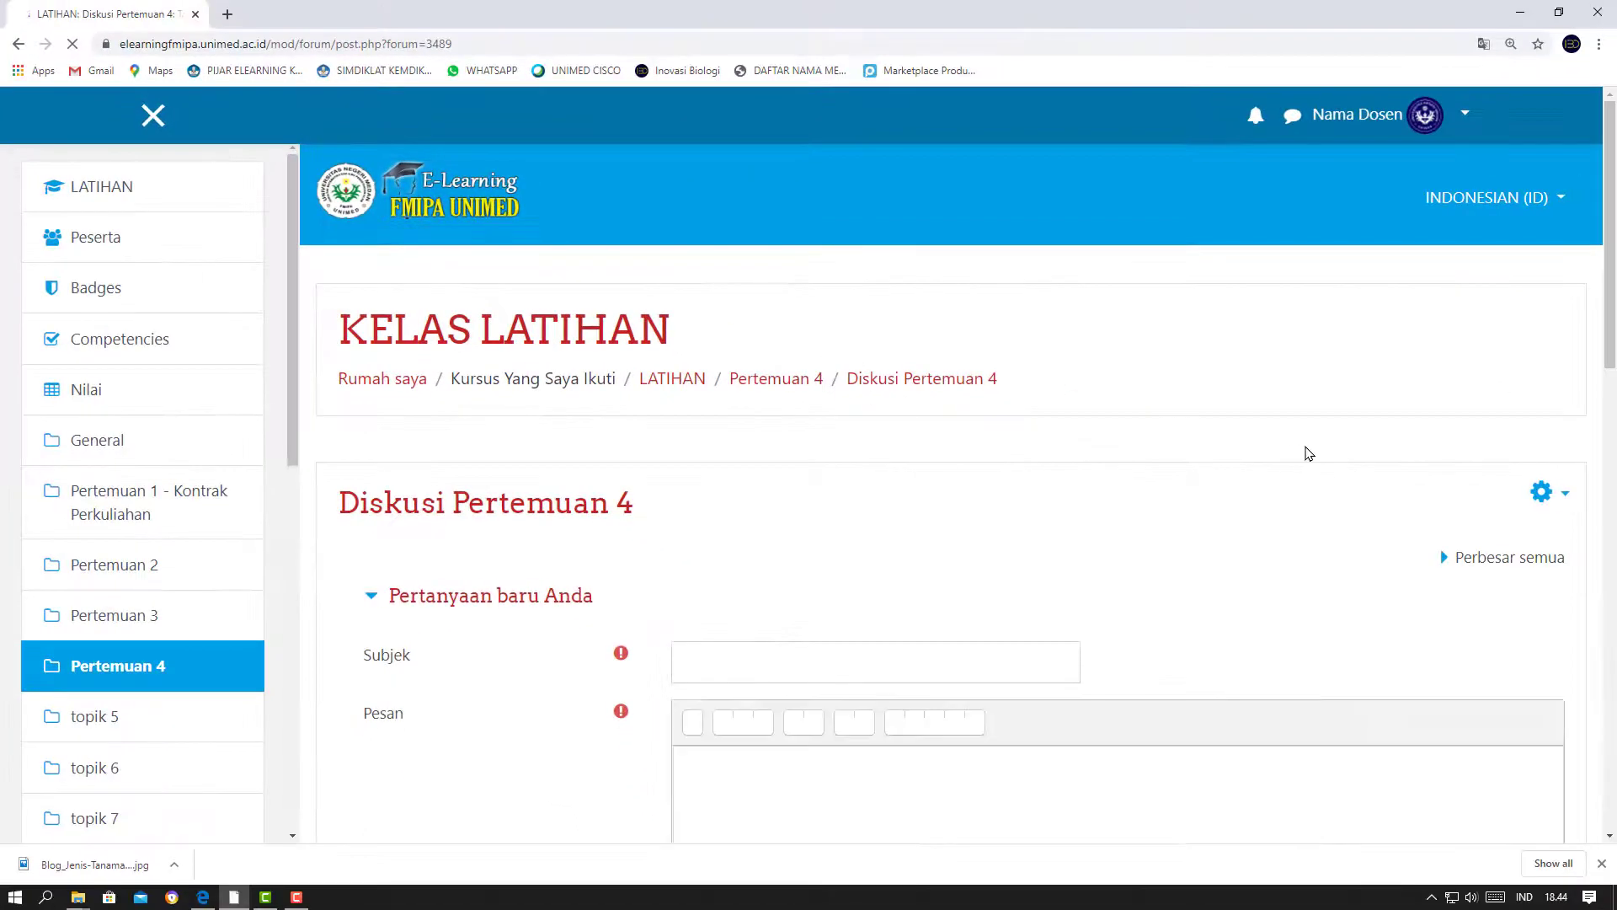
Step: Enter "Sel Hewan" as the subject of the new question
{"action": "scroll", "coordinate": [1307, 448], "scroll_direction": "down", "scroll_amount": 4}
{"action": "left_click", "coordinate": [721, 329]}
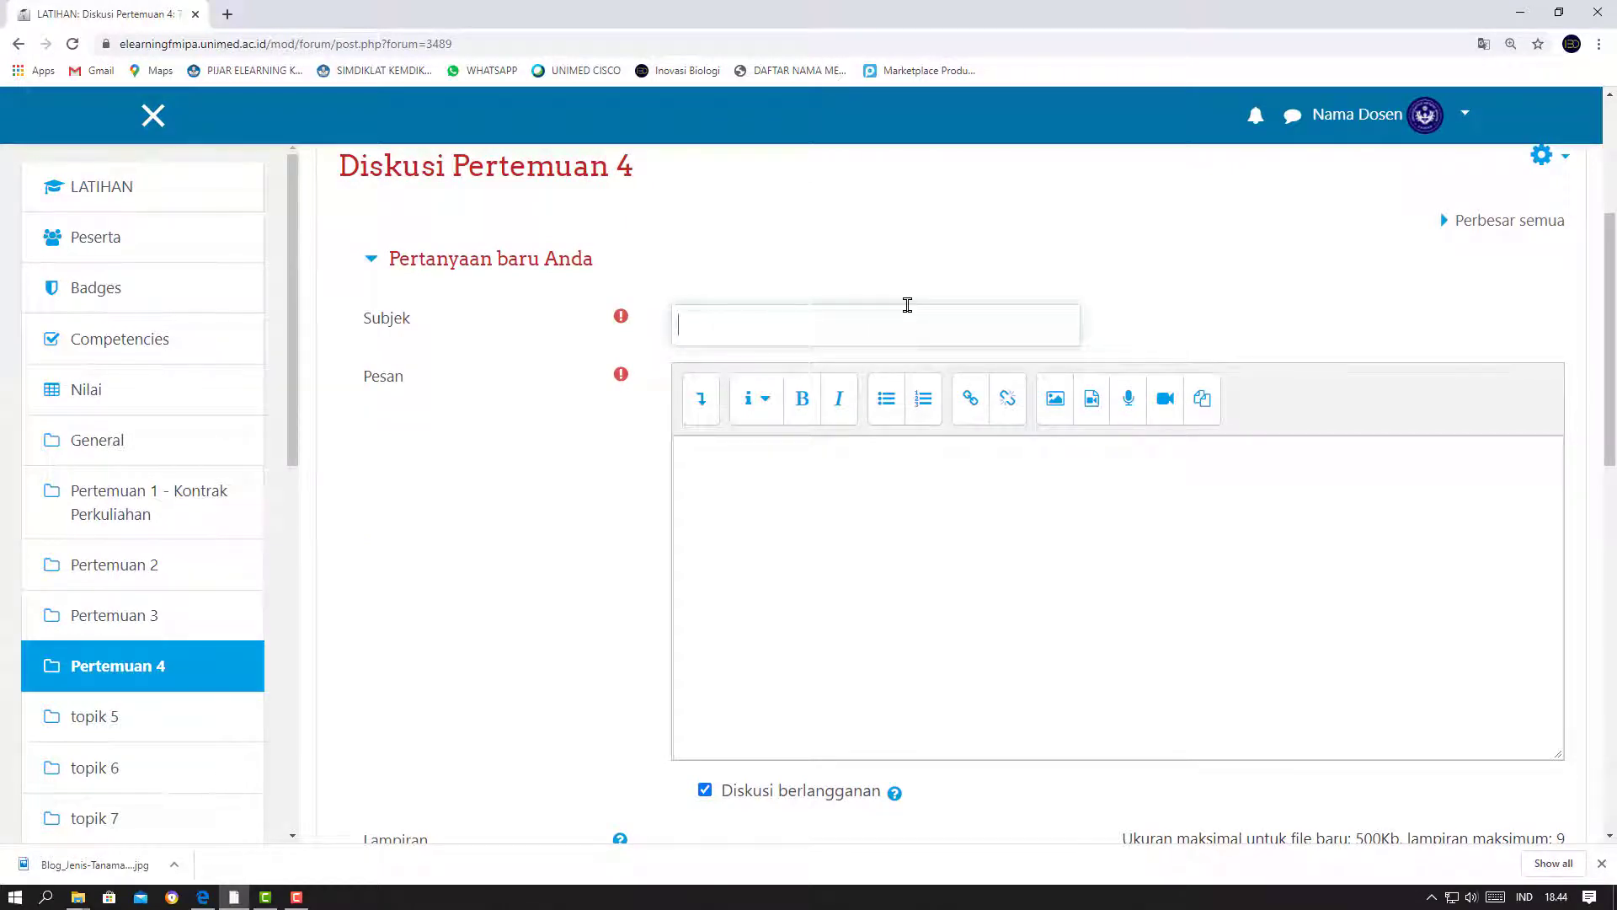
{"action": "type", "text": "Sel Hewan"}
Step: Write "Komponen sel hewan yang tidak terdapat pada sel tumbuhan" as the message of the new question
{"action": "scroll", "coordinate": [907, 307], "scroll_direction": "down", "scroll_amount": 1}
{"action": "left_click", "coordinate": [845, 427]}
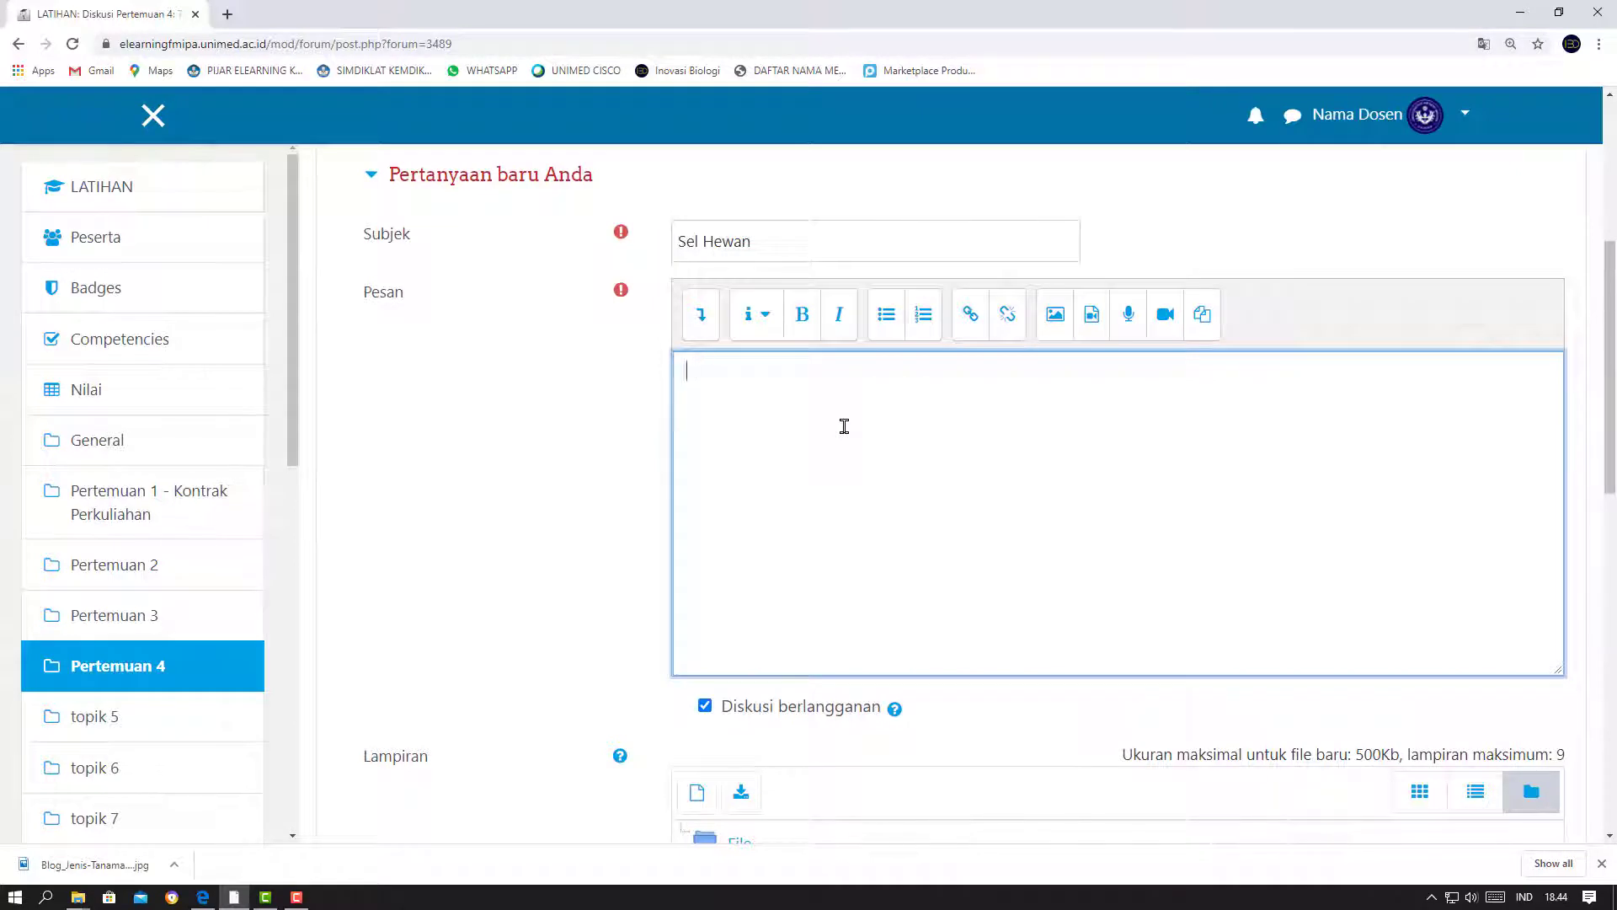
{"action": "type", "text": "Komponen sel hew"}
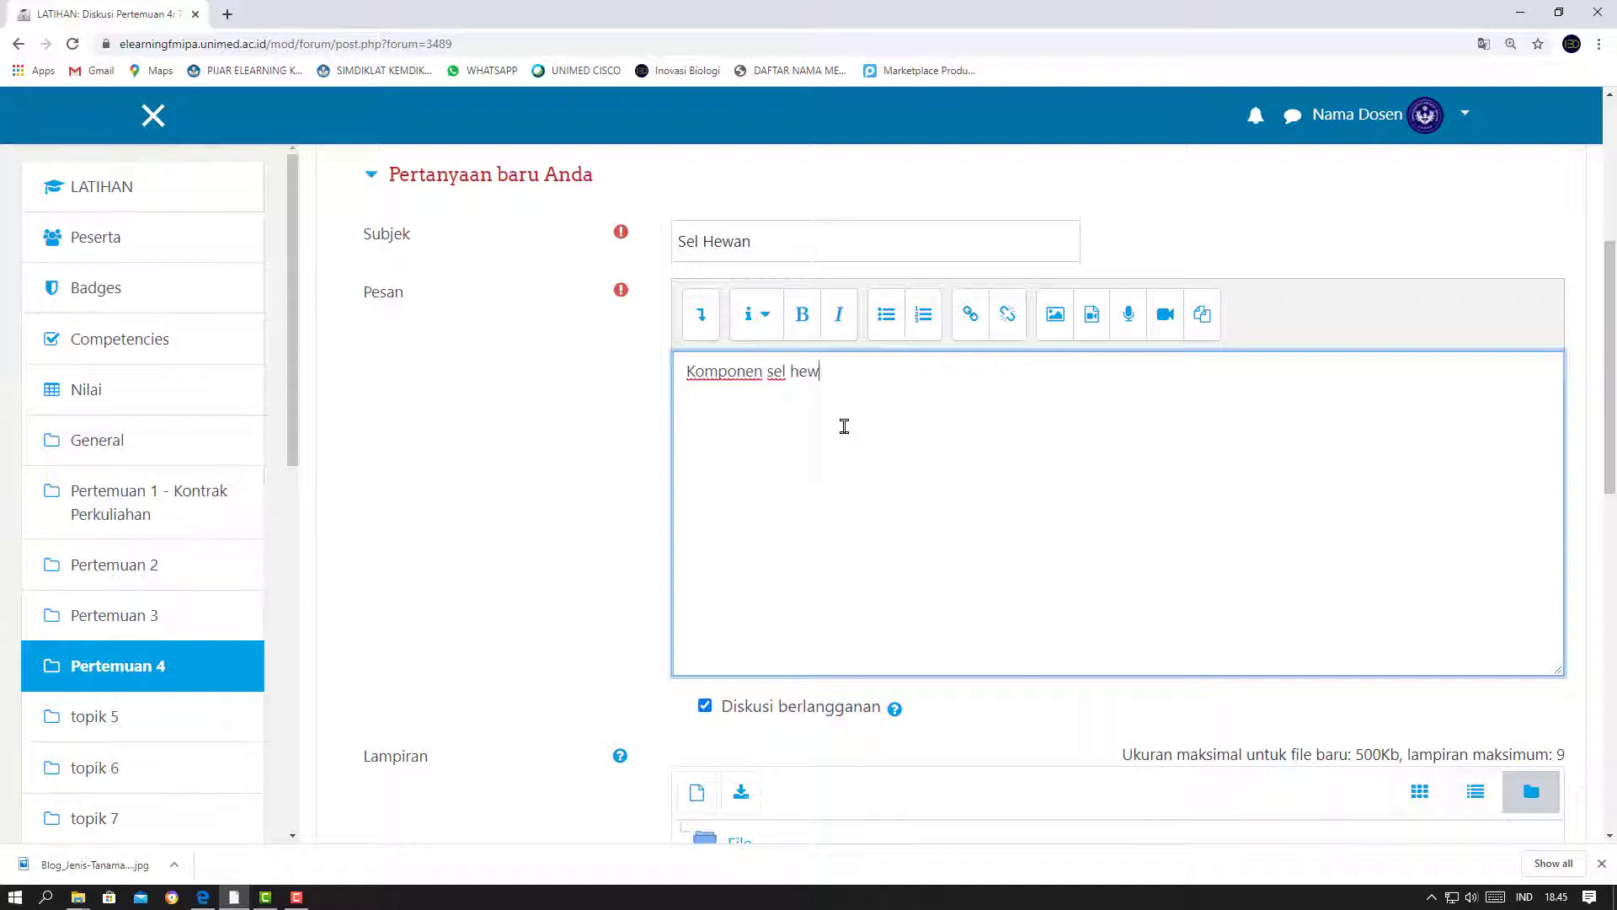
{"action": "type", "text": "an yang tidak terdapat "}
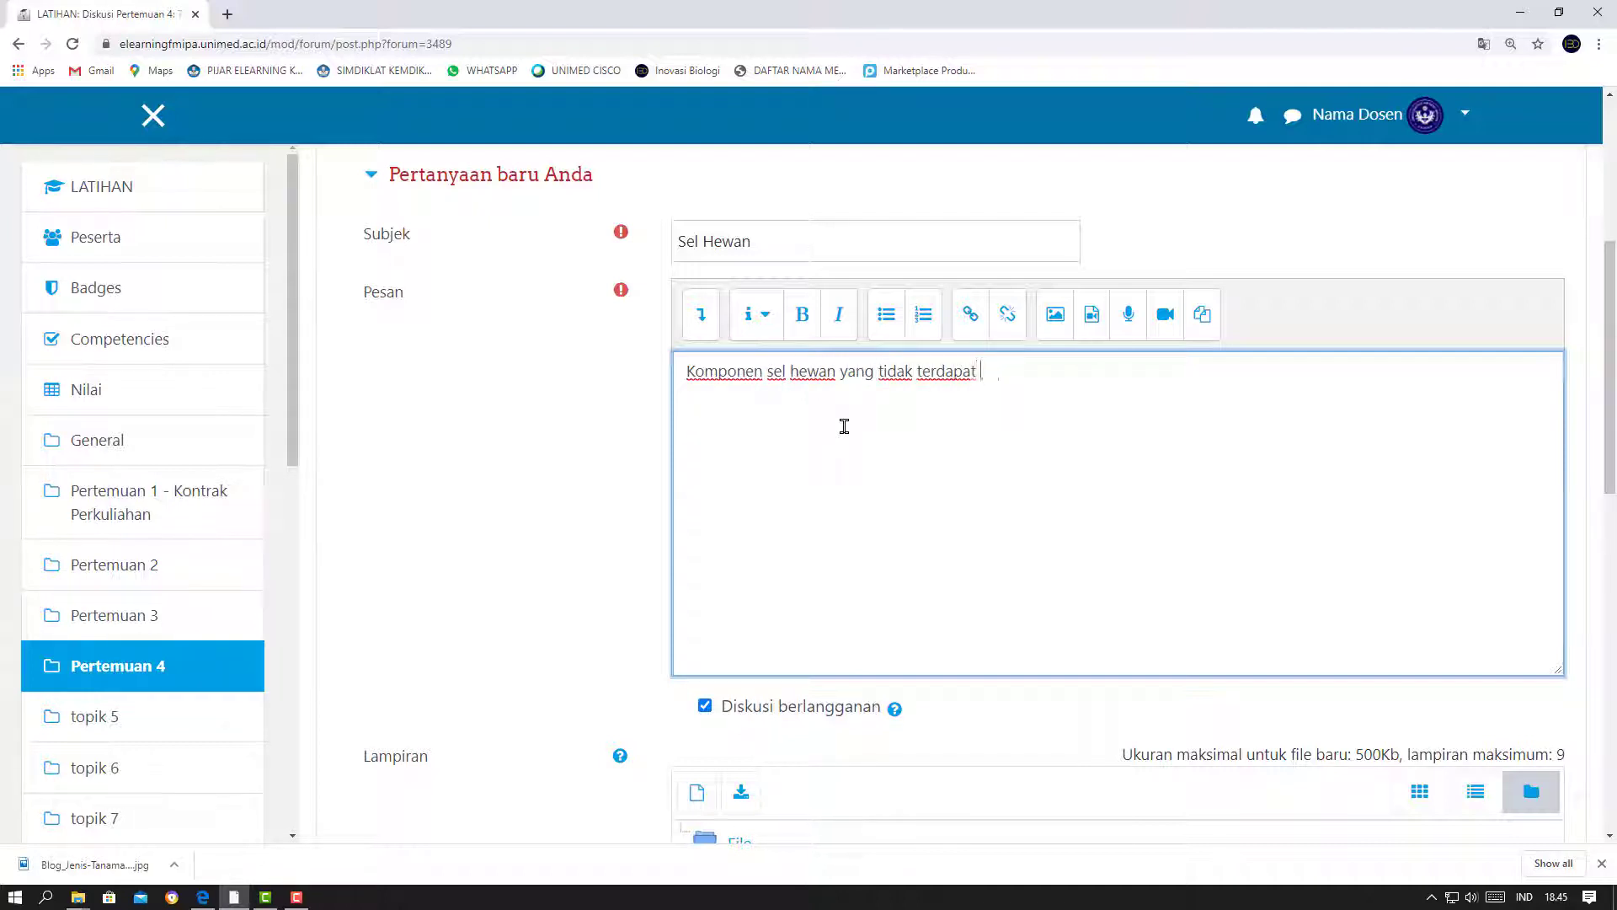
{"action": "type", "text": "pada sel tumbuhan"}
Step: Post the Sel Hewan question to the forum without attachments and view it in the discussion list
{"action": "scroll", "coordinate": [632, 426], "scroll_direction": "down", "scroll_amount": 4}
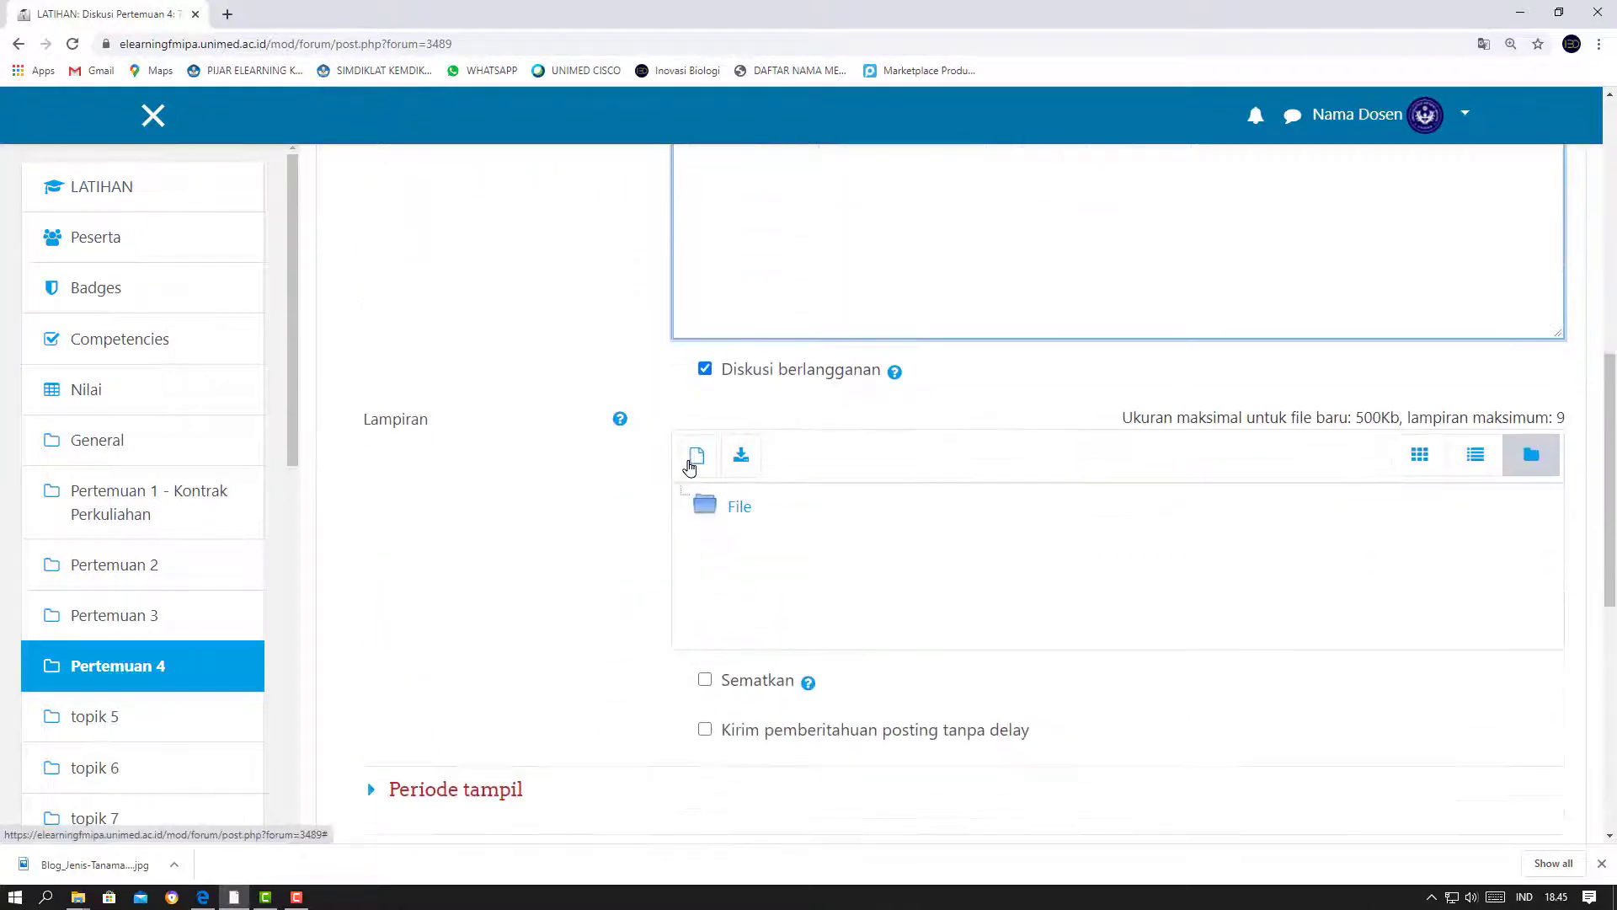
{"action": "scroll", "coordinate": [437, 490], "scroll_direction": "down", "scroll_amount": 1}
{"action": "scroll", "coordinate": [437, 489], "scroll_direction": "down", "scroll_amount": 3}
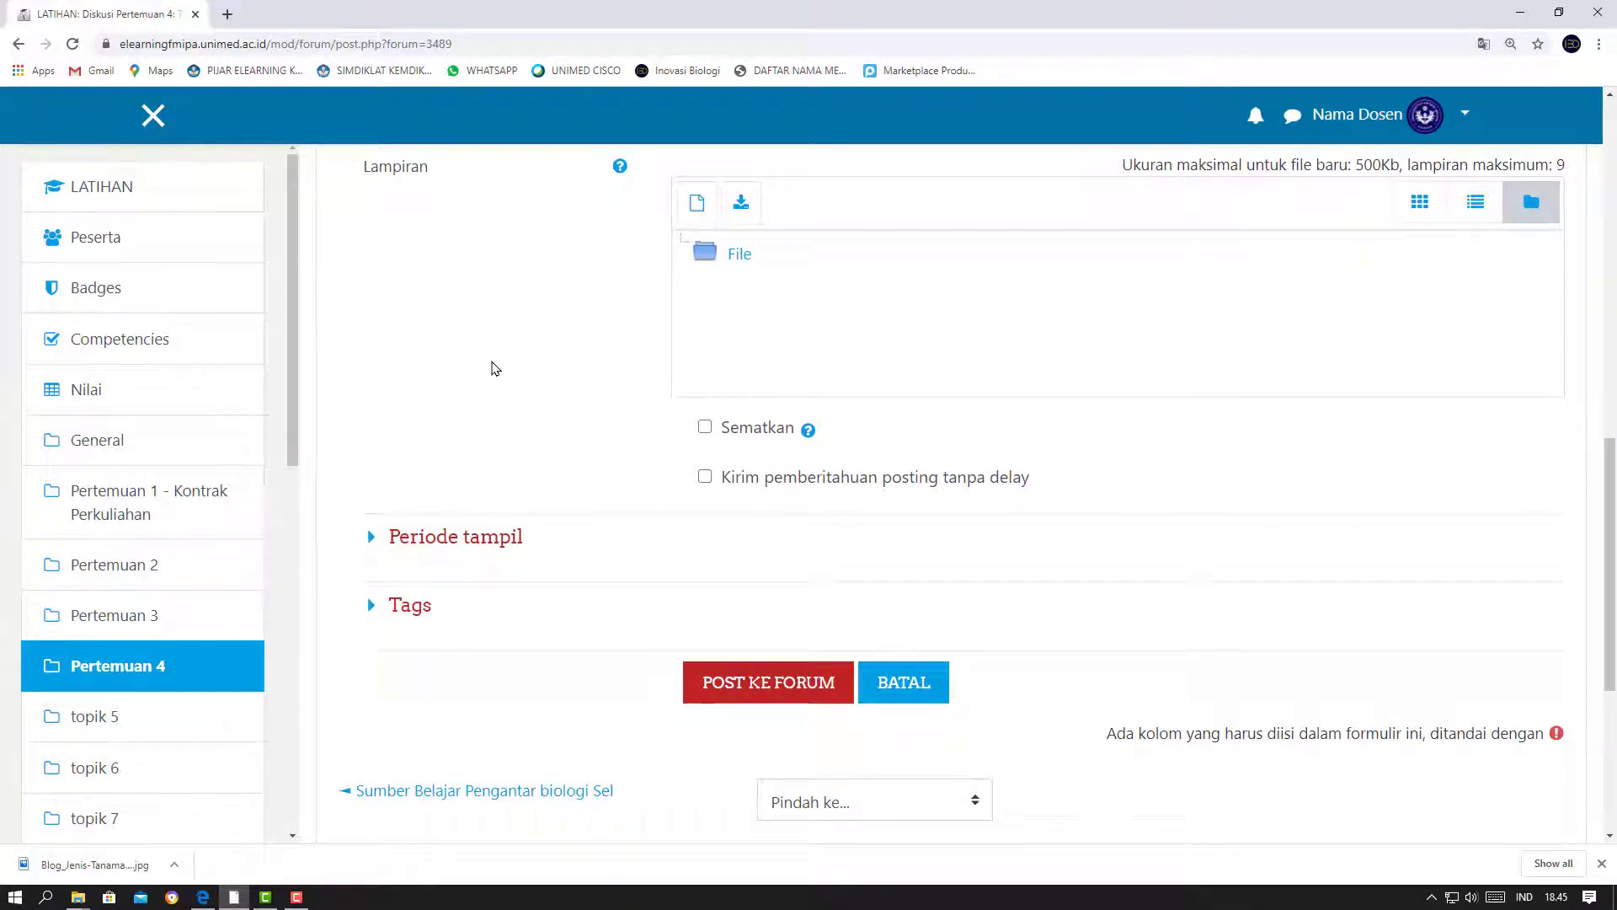
{"action": "left_click", "coordinate": [773, 694]}
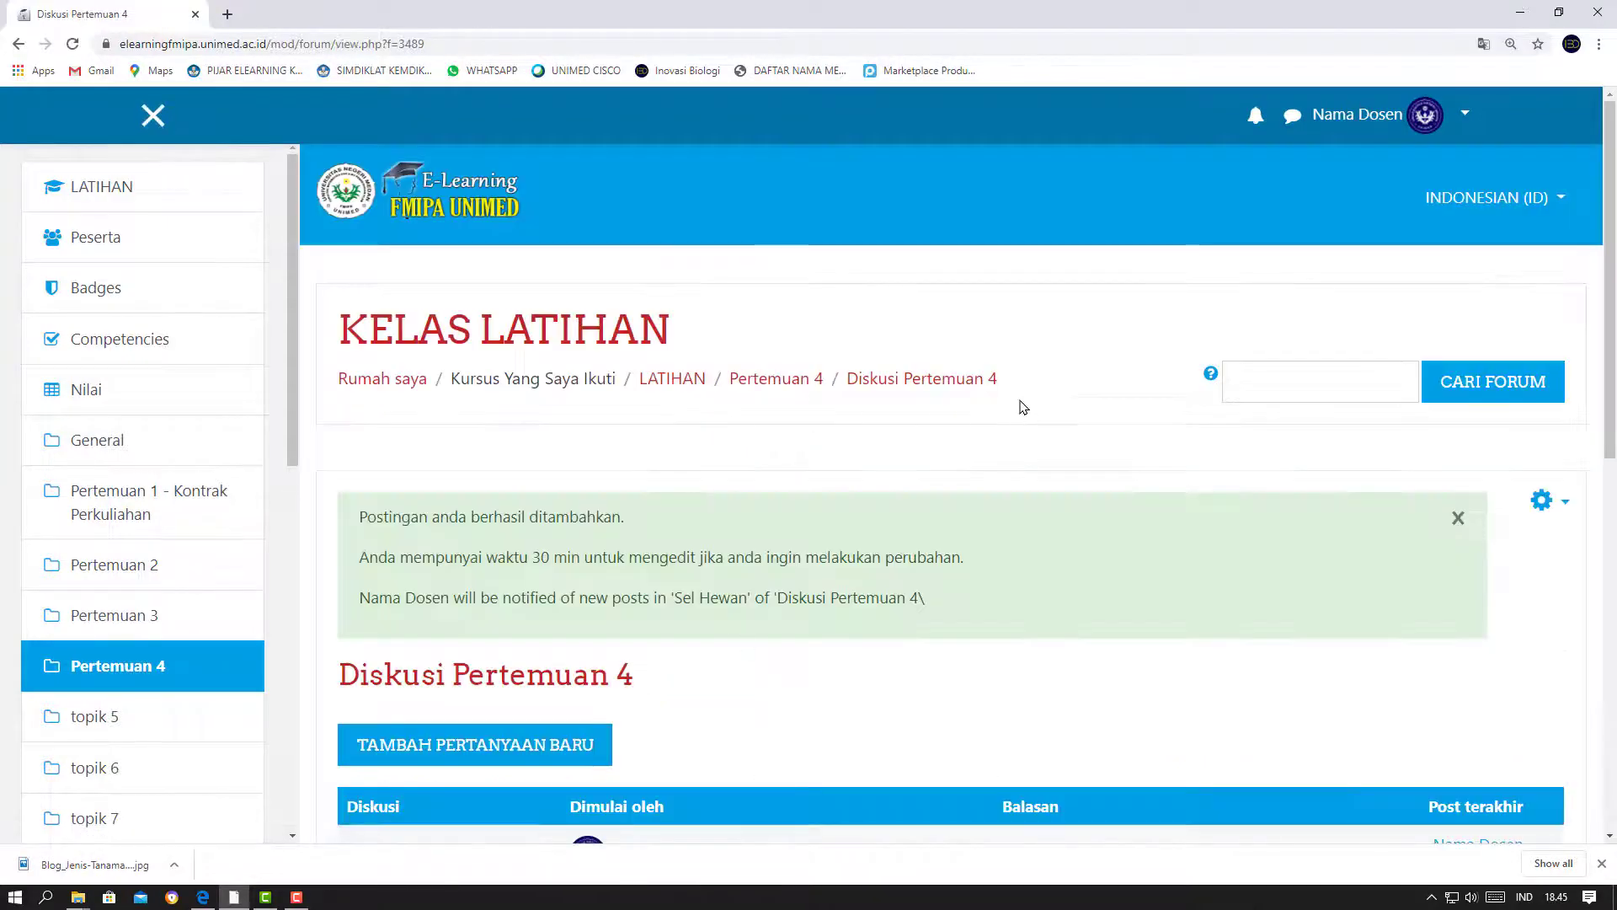
{"action": "scroll", "coordinate": [1022, 408], "scroll_direction": "down", "scroll_amount": 3}
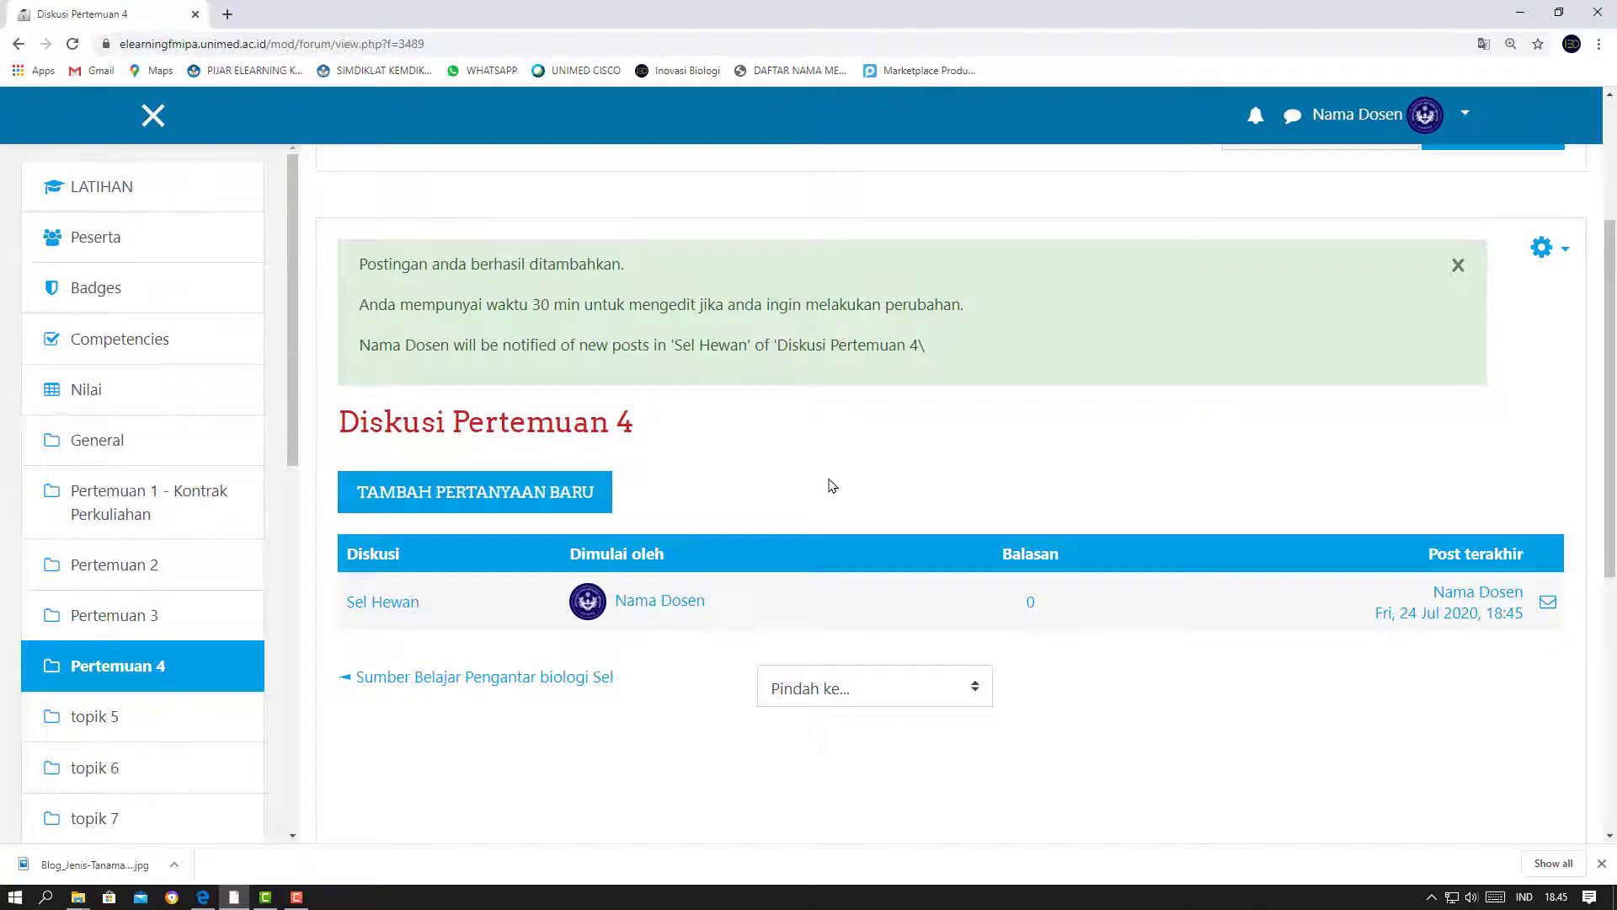
{"action": "scroll", "coordinate": [921, 451], "scroll_direction": "down", "scroll_amount": 2}
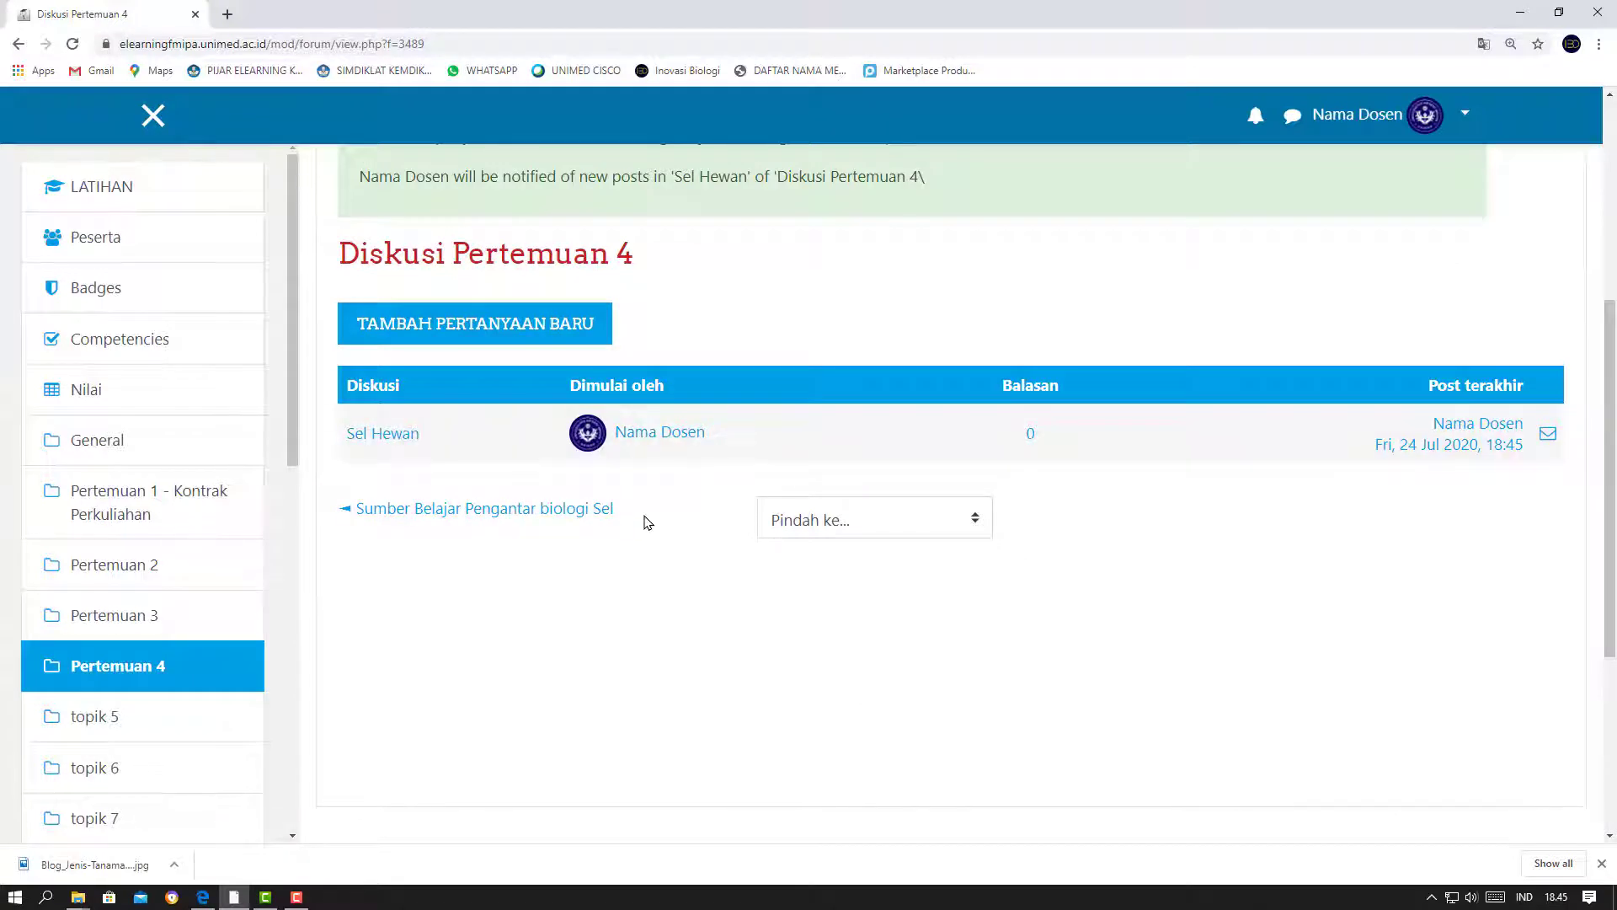
Step: Switch to the student session in Microsoft Edge and open the Diskusi Pertemuan 4 forum from the LATIHAN course page
{"action": "left_click", "coordinate": [202, 896]}
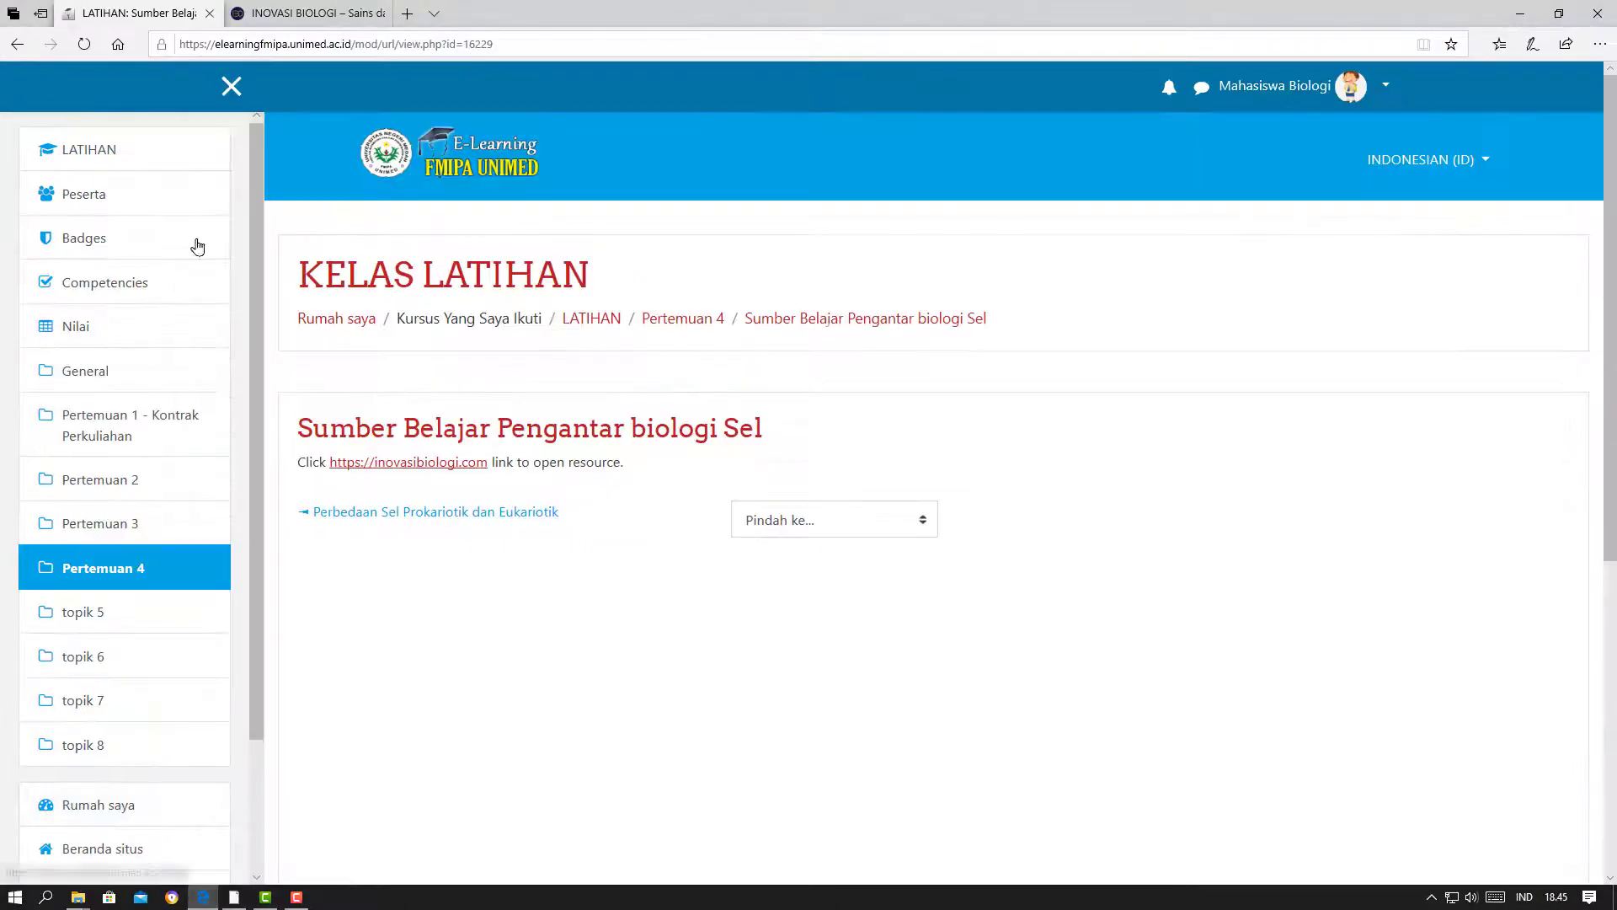
{"action": "left_click", "coordinate": [119, 154]}
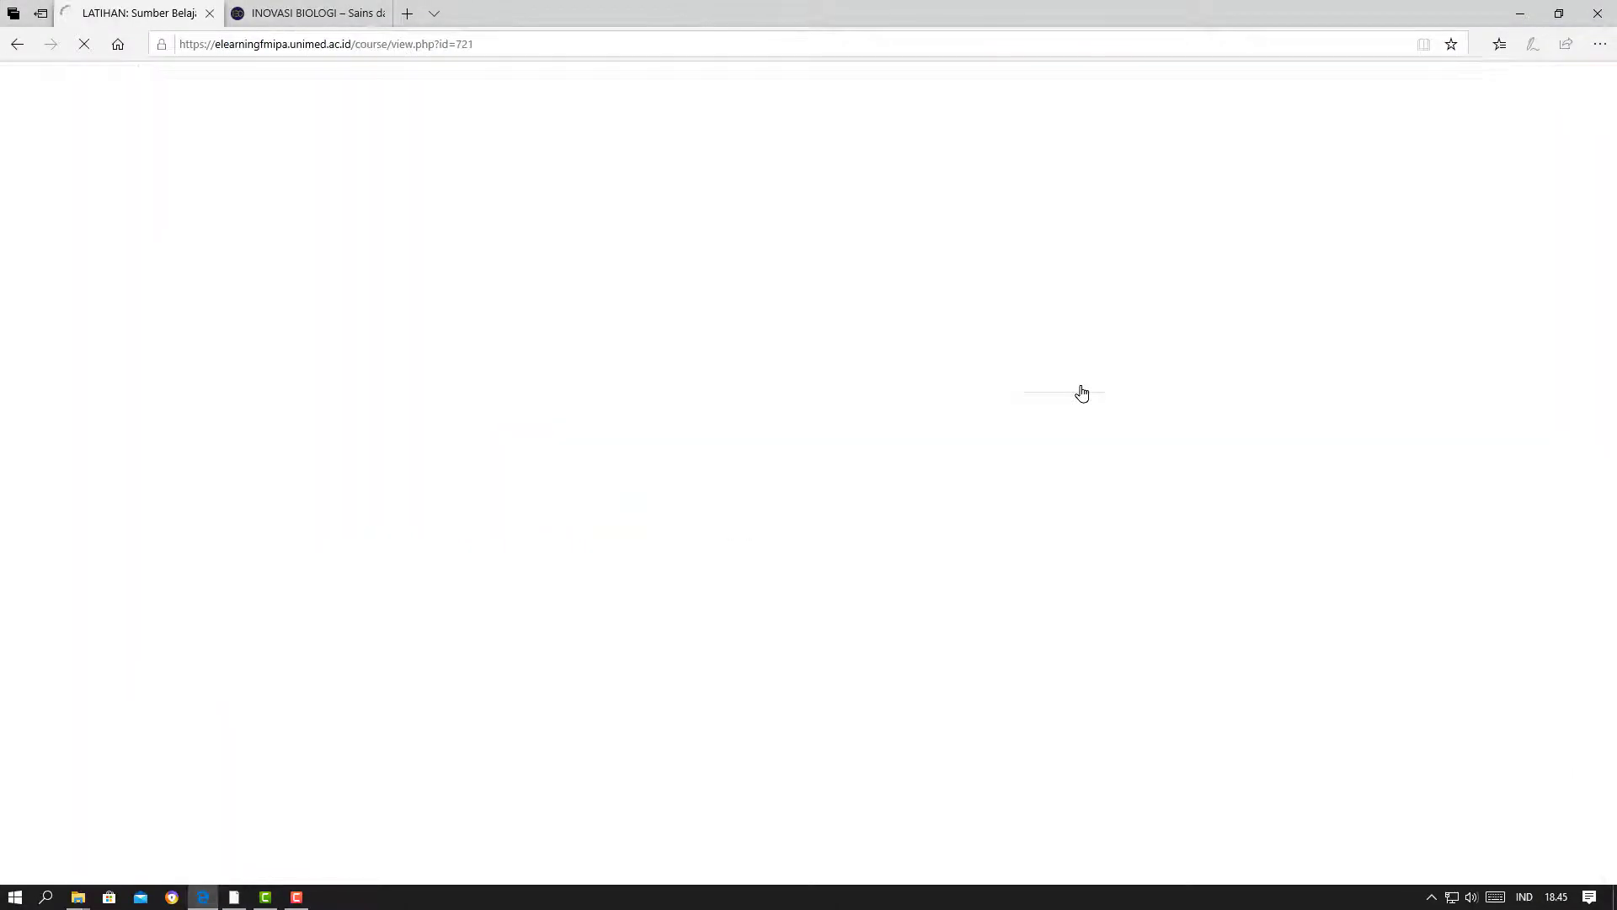
{"action": "scroll", "coordinate": [1082, 392], "scroll_direction": "down", "scroll_amount": 7}
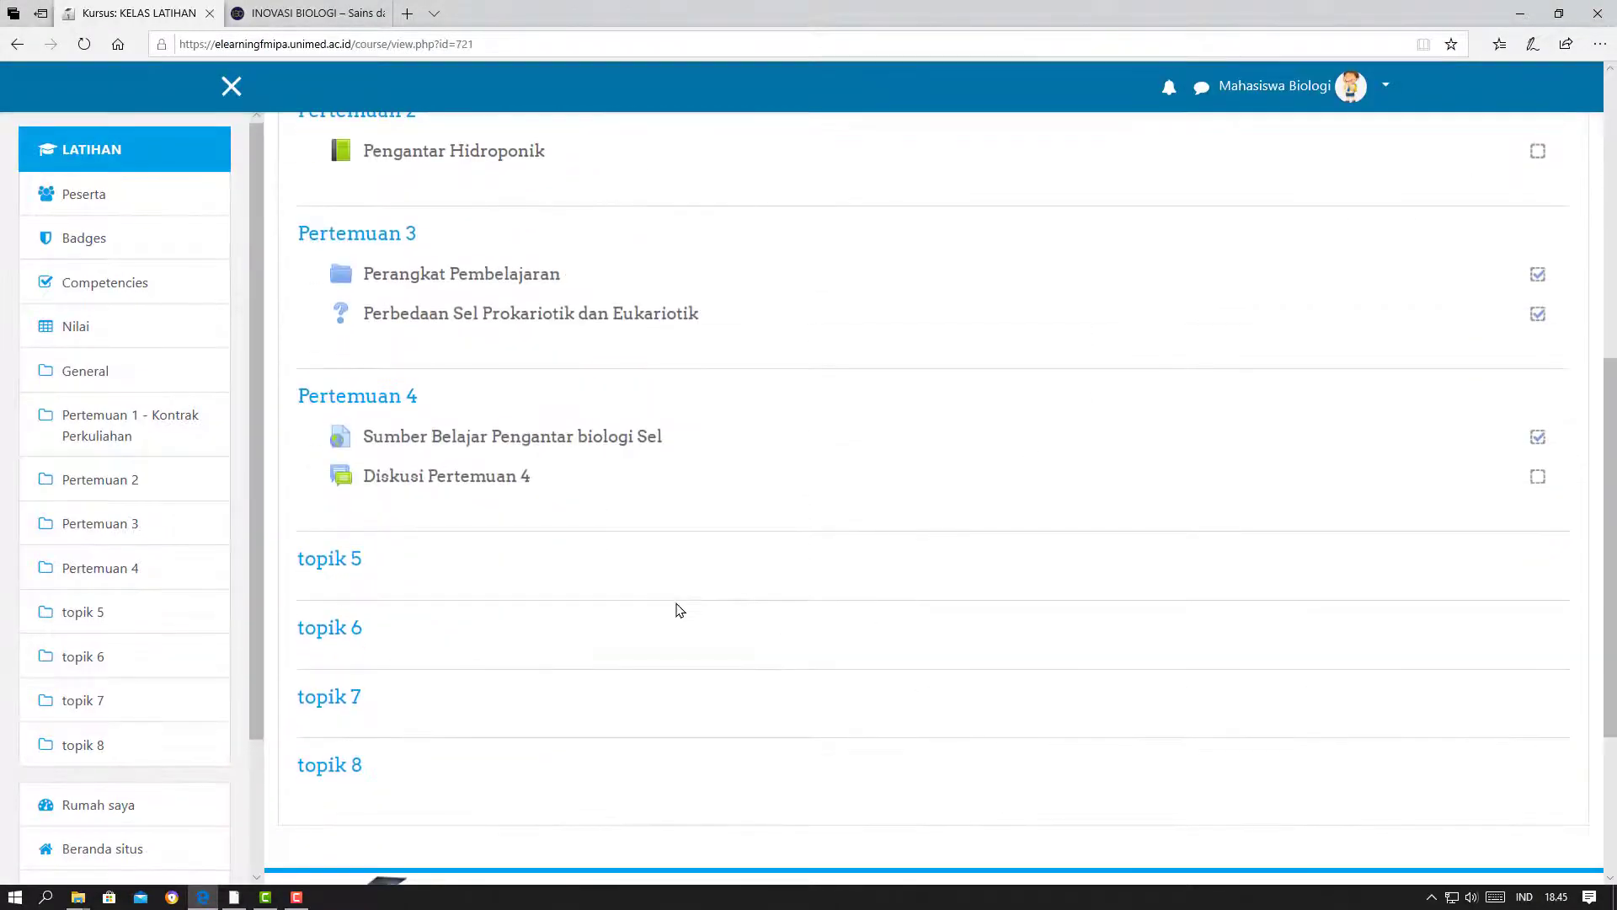
{"action": "left_click", "coordinate": [459, 478]}
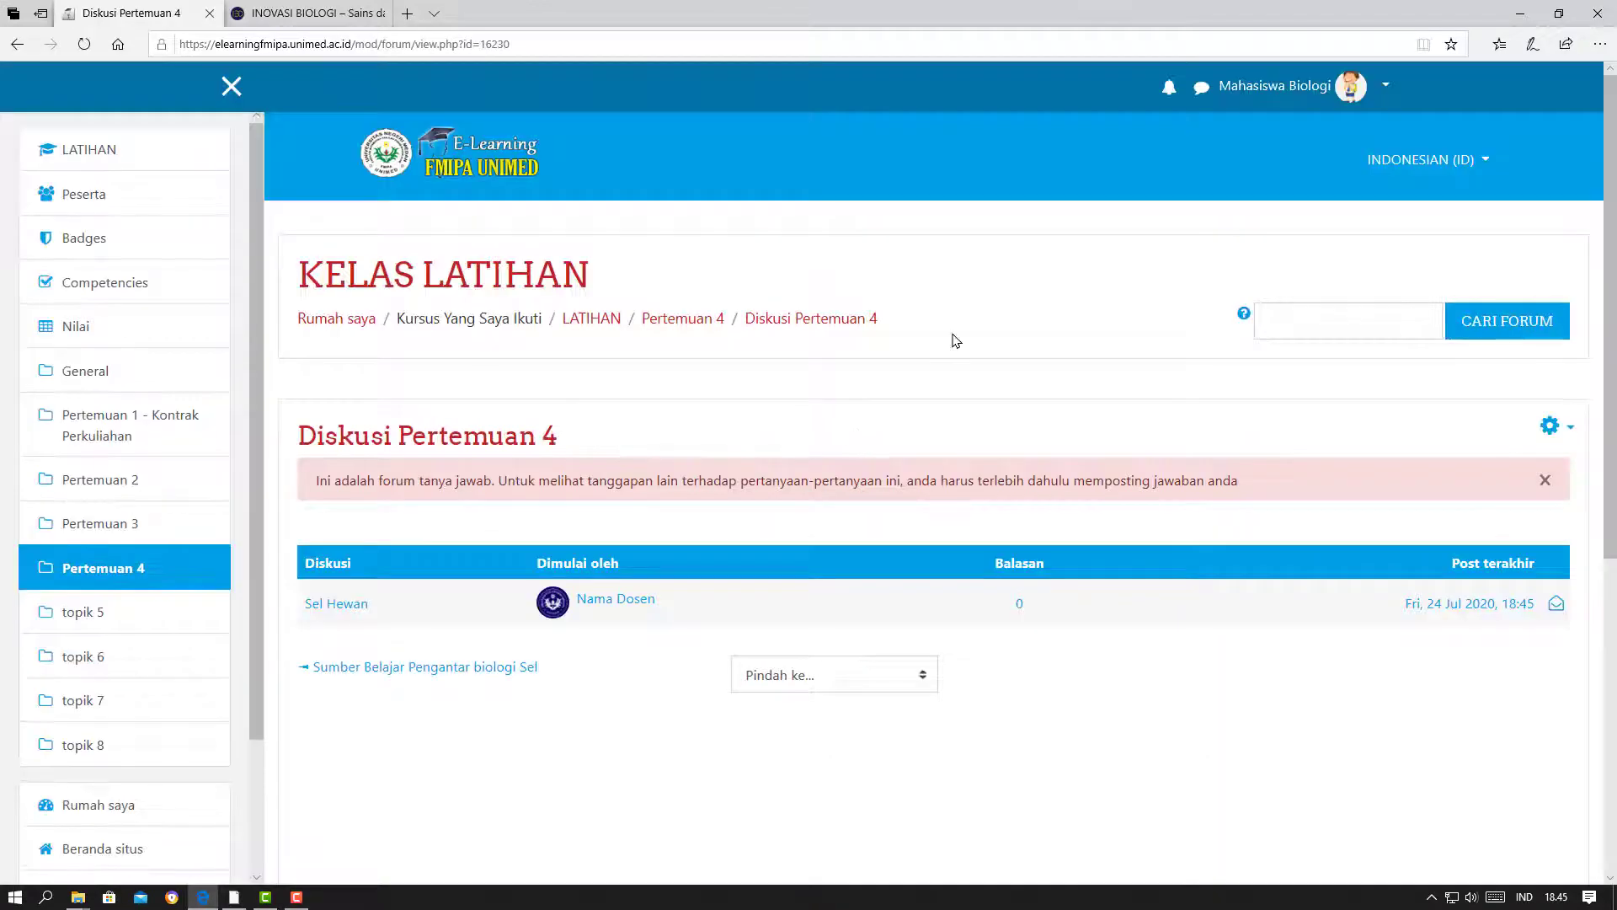
Step: Open the Sel Hewan discussion as the student and start a reply to the lecturer's question
{"action": "scroll", "coordinate": [969, 341], "scroll_direction": "down", "scroll_amount": 3}
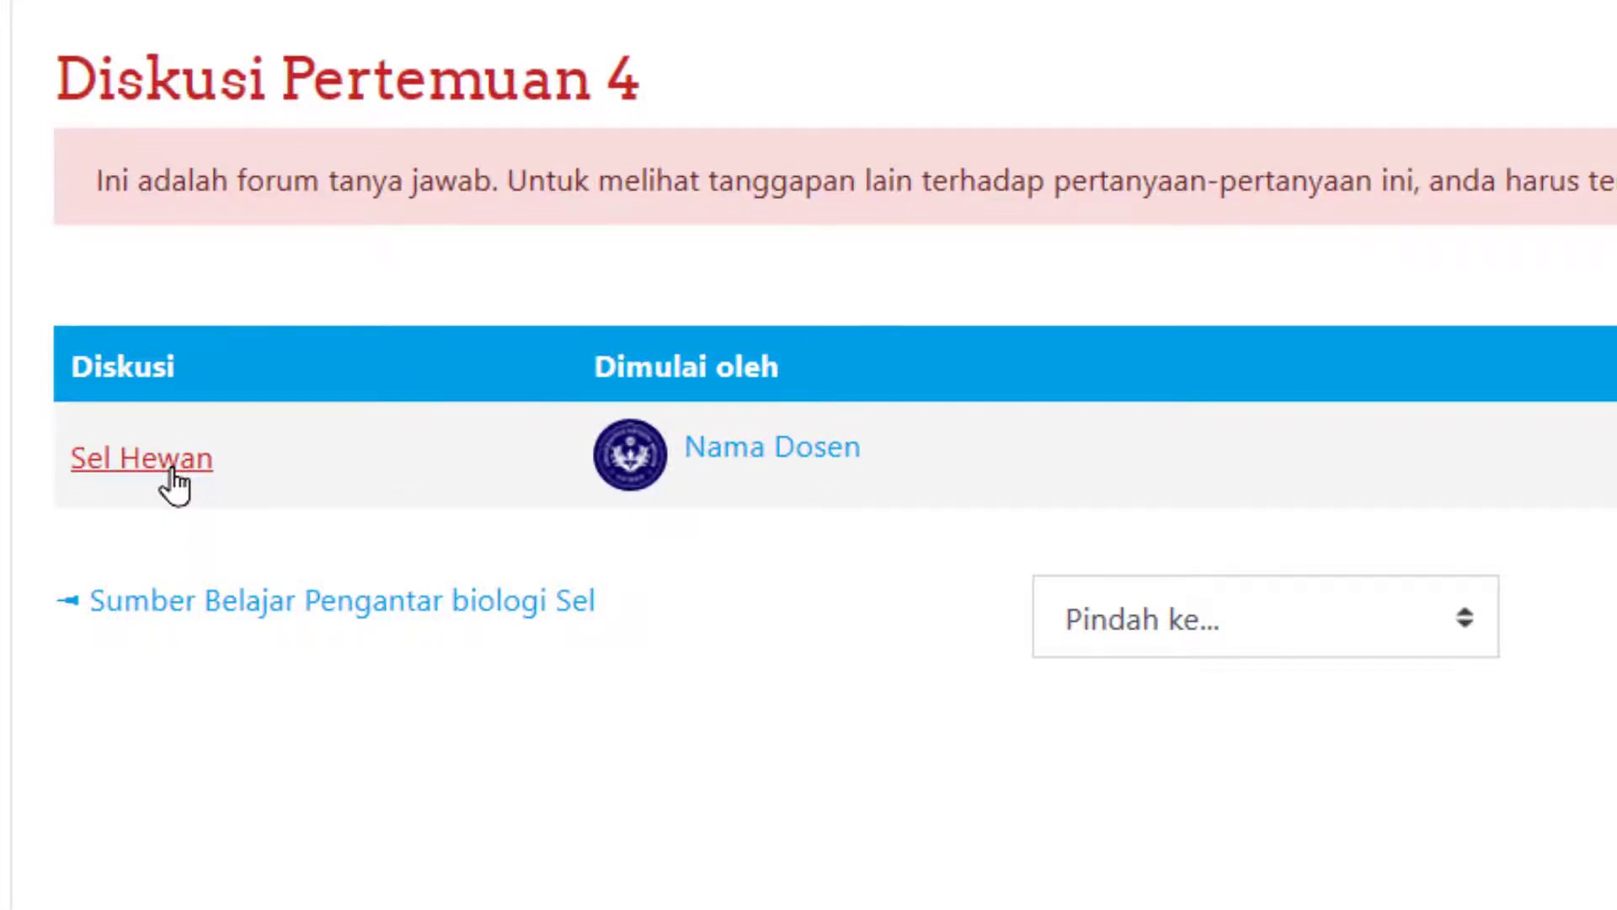
{"action": "left_click", "coordinate": [172, 474]}
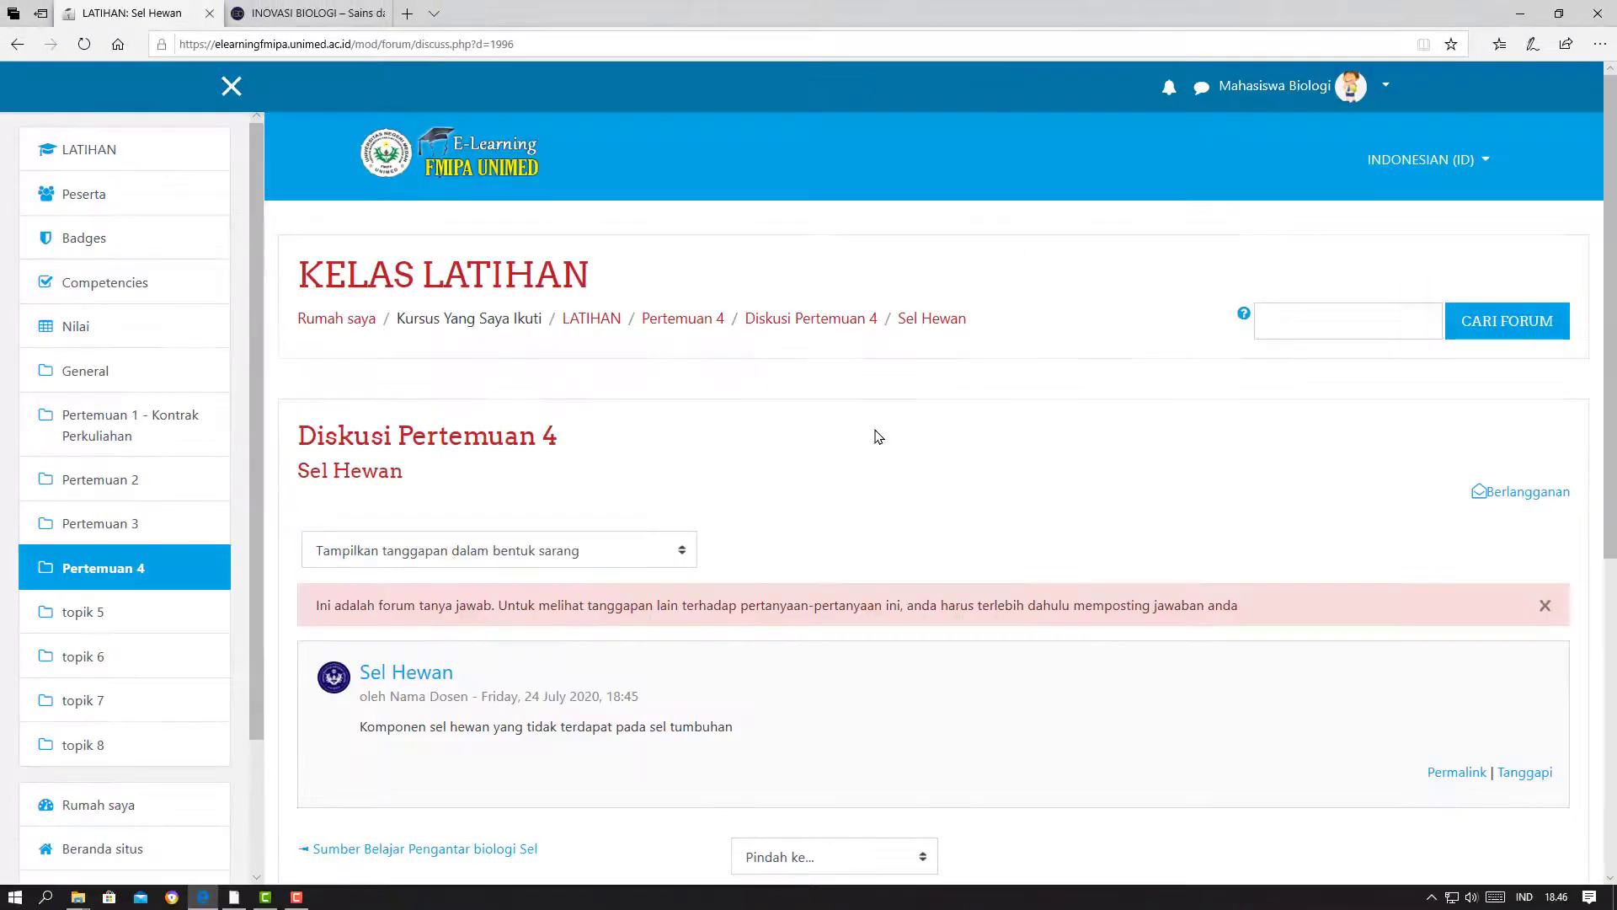
{"action": "scroll", "coordinate": [877, 436], "scroll_direction": "down", "scroll_amount": 5}
{"action": "scroll", "coordinate": [876, 436], "scroll_direction": "up", "scroll_amount": 3}
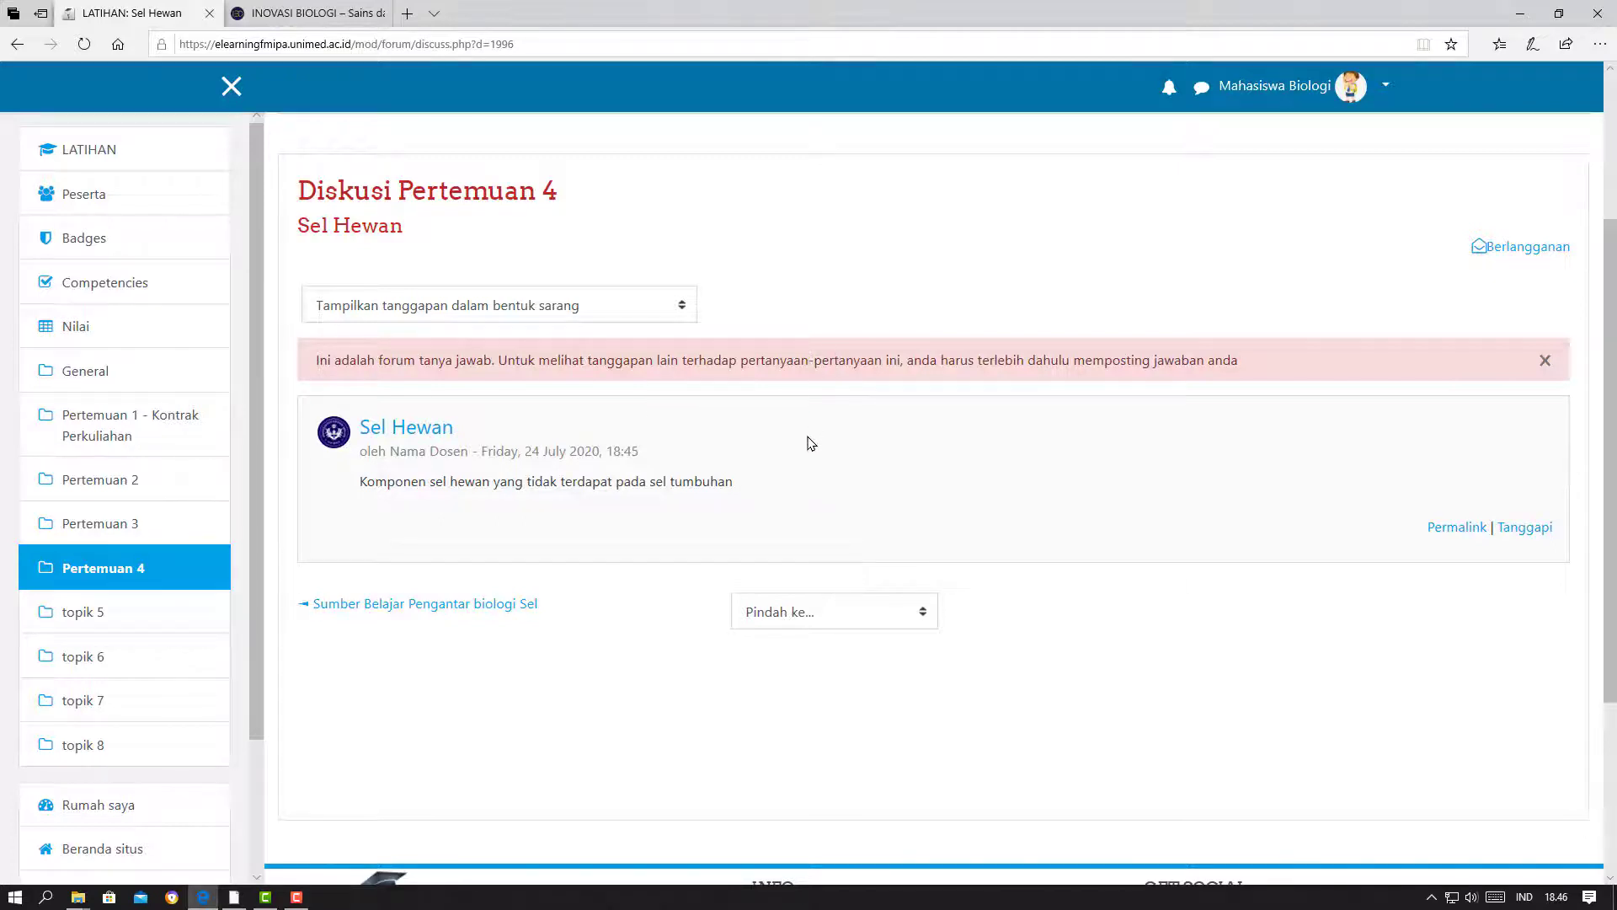
{"action": "left_click", "coordinate": [1520, 531]}
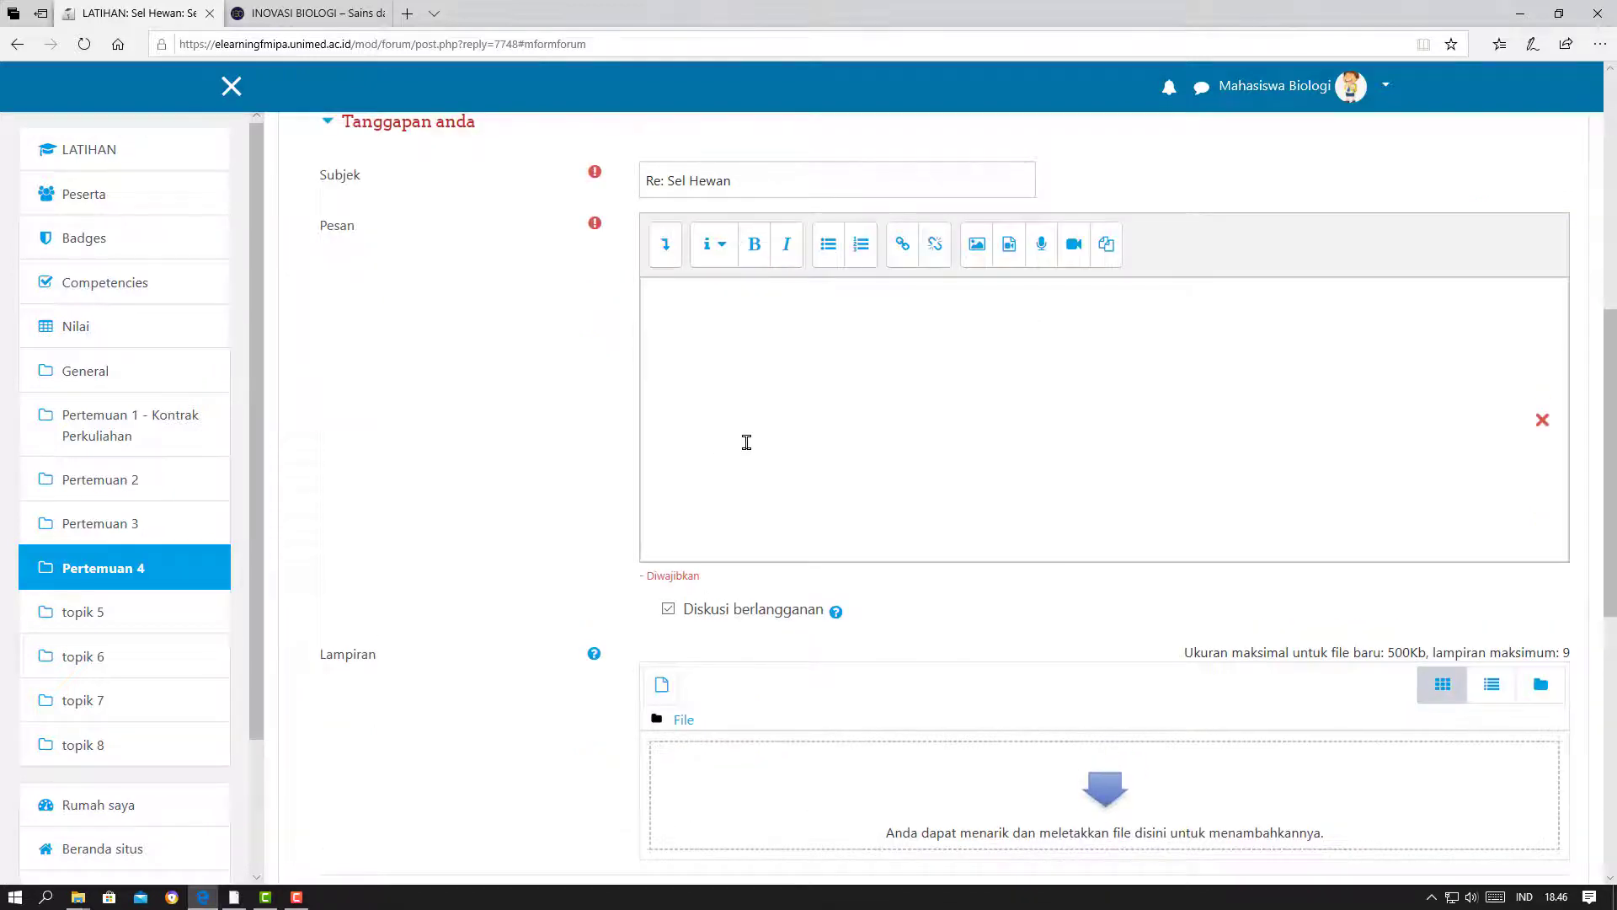
Step: Write "Pada sel hewan terdapat membran plasma, sedangkan pada tumbuhan terdapat dinding sel." as the reply message and post it to the forum
{"action": "left_click", "coordinate": [1120, 422]}
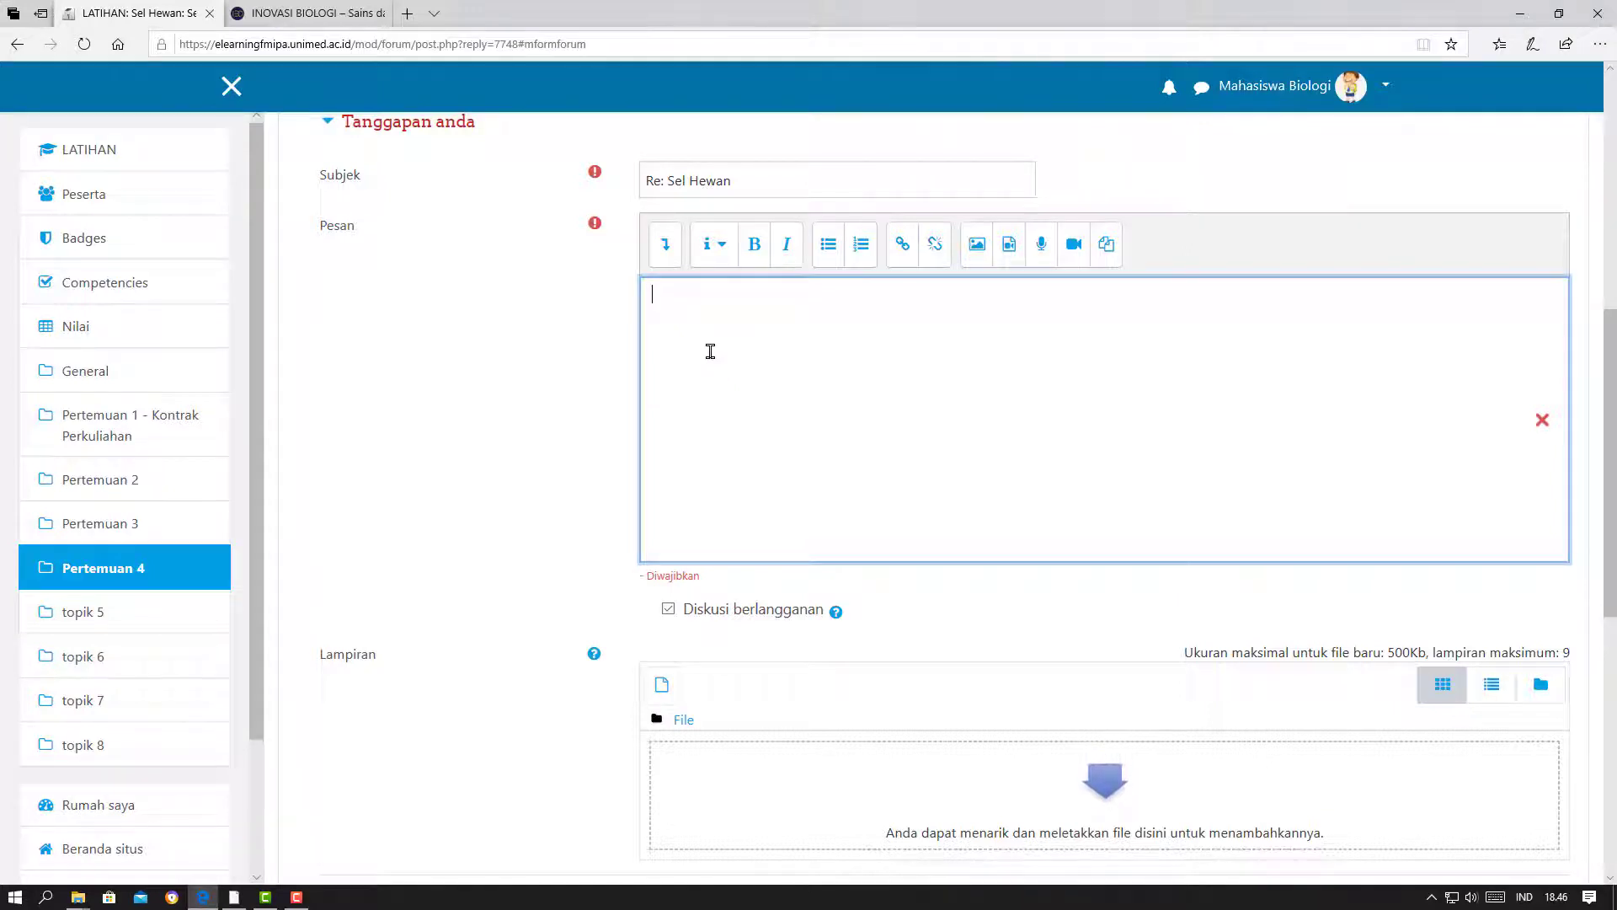
{"action": "type", "text": "Pada se"}
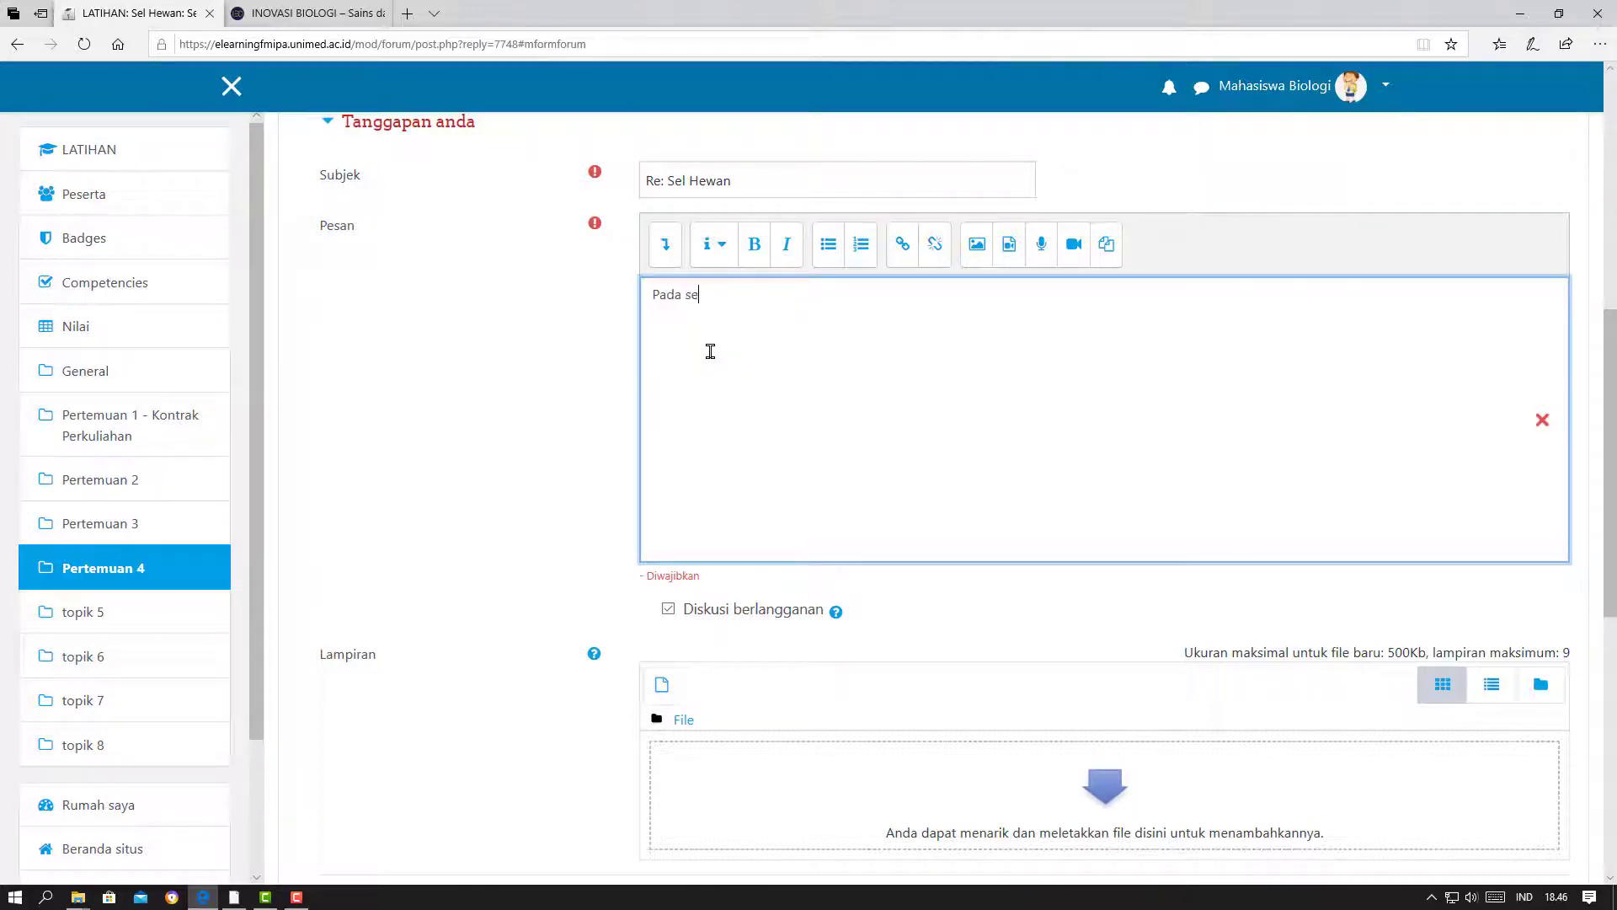
{"action": "type", "text": "l hew"}
{"action": "key", "text": "BackSpace"}
{"action": "key", "text": "BackSpace"}
{"action": "key", "text": "BackSpace"}
{"action": "type", "text": "membran"}
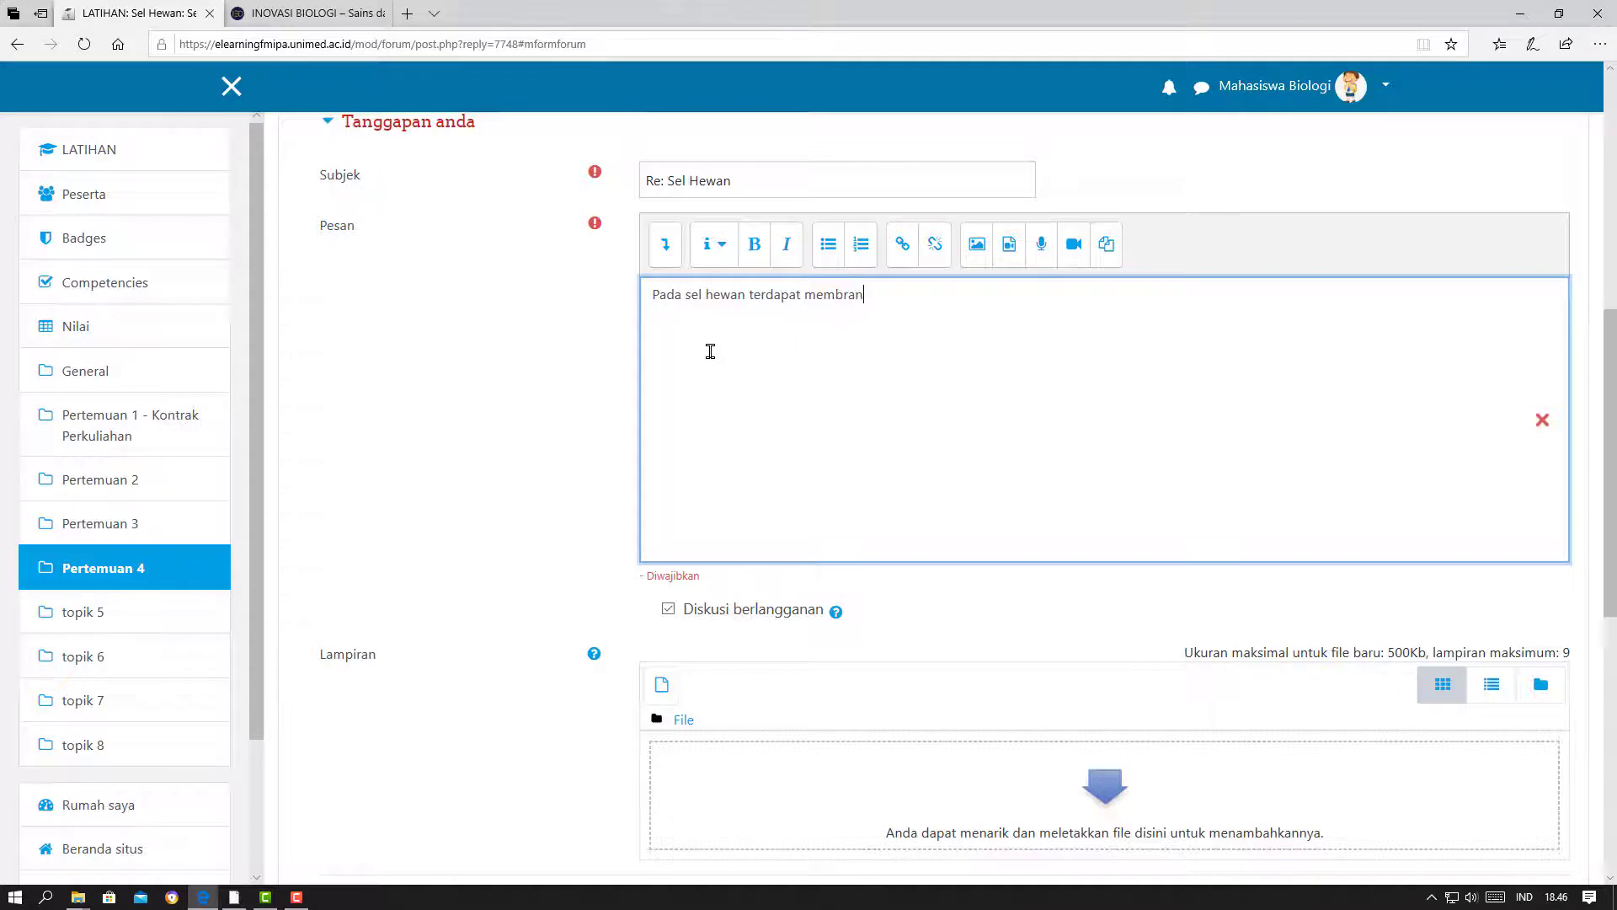
{"action": "type", "text": " plasma, sedangkan pada tu"}
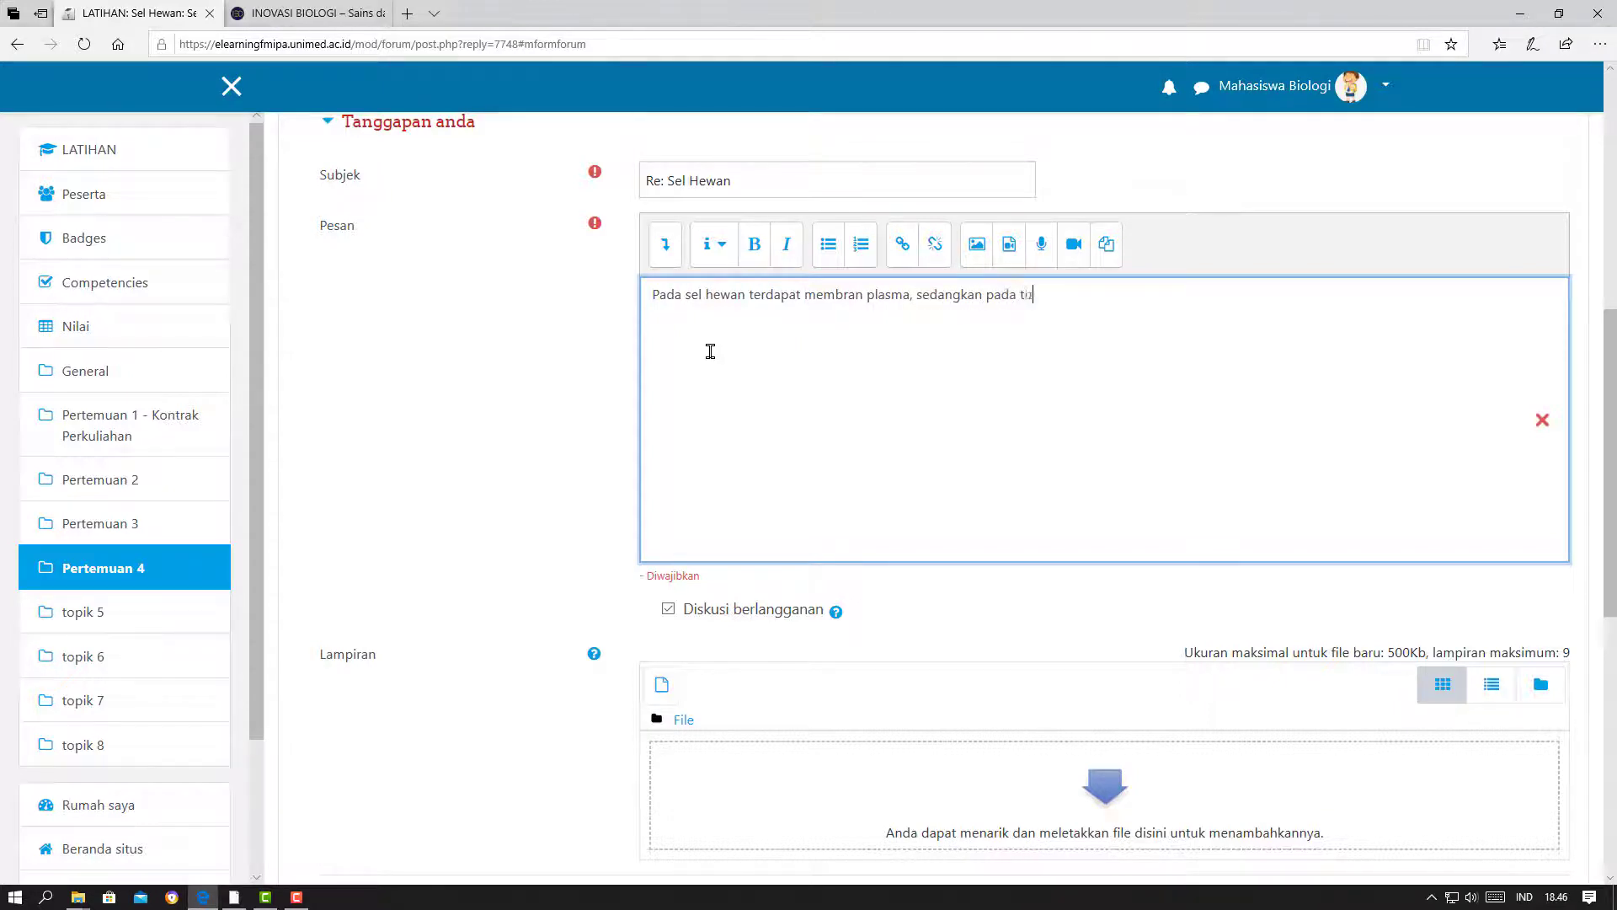
{"action": "type", "text": "mbuhan terdapat dinding sel."}
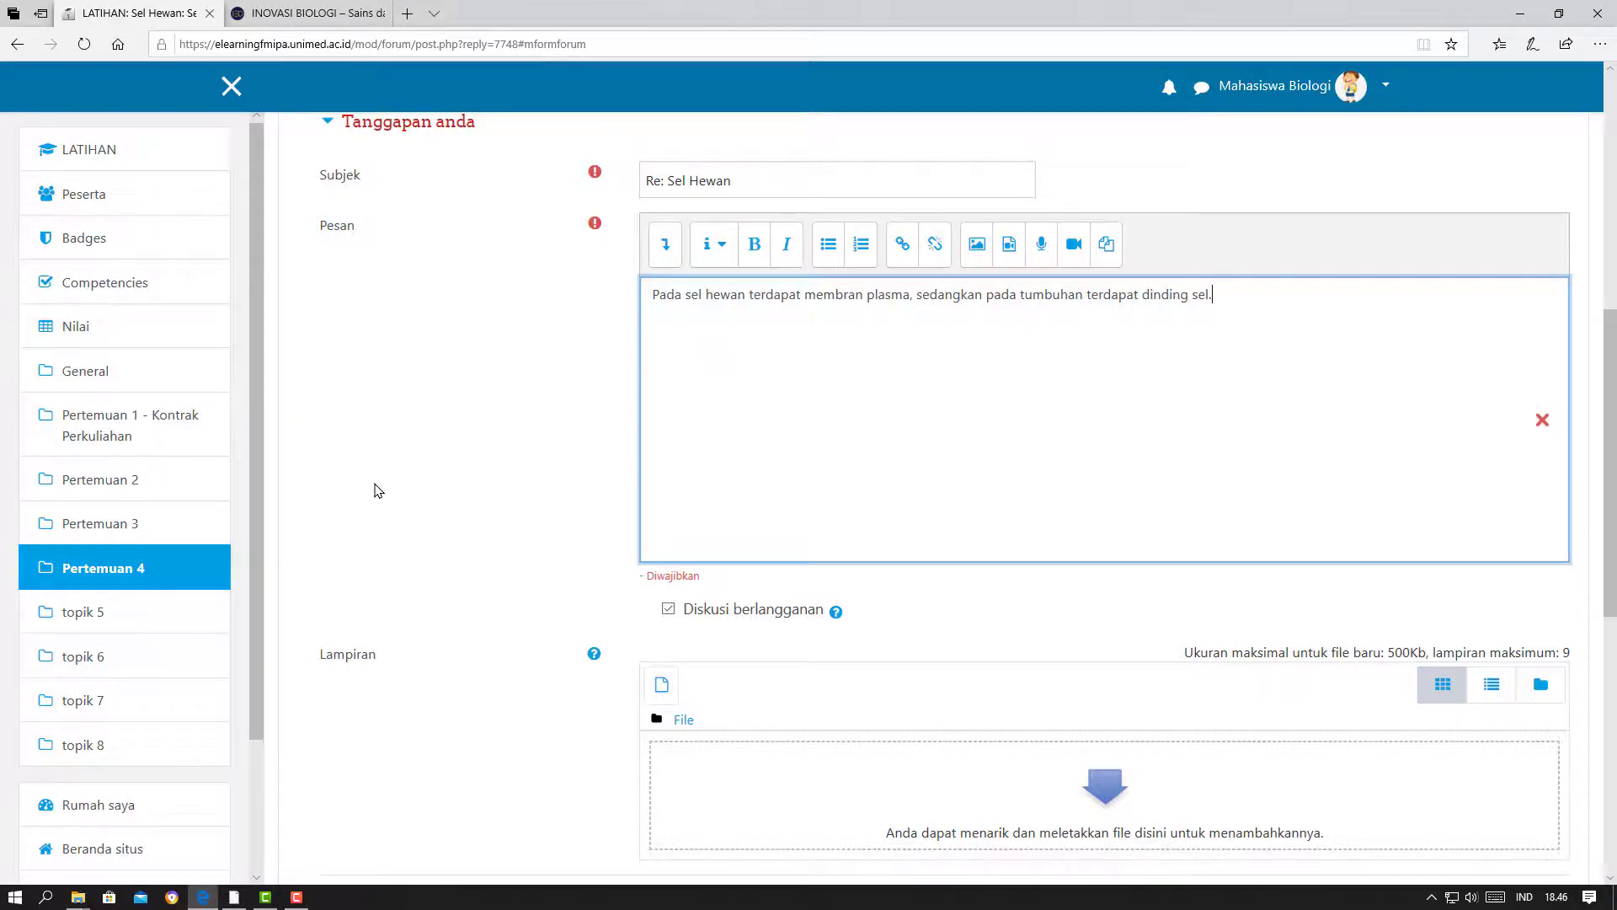
{"action": "scroll", "coordinate": [376, 491], "scroll_direction": "down", "scroll_amount": 5}
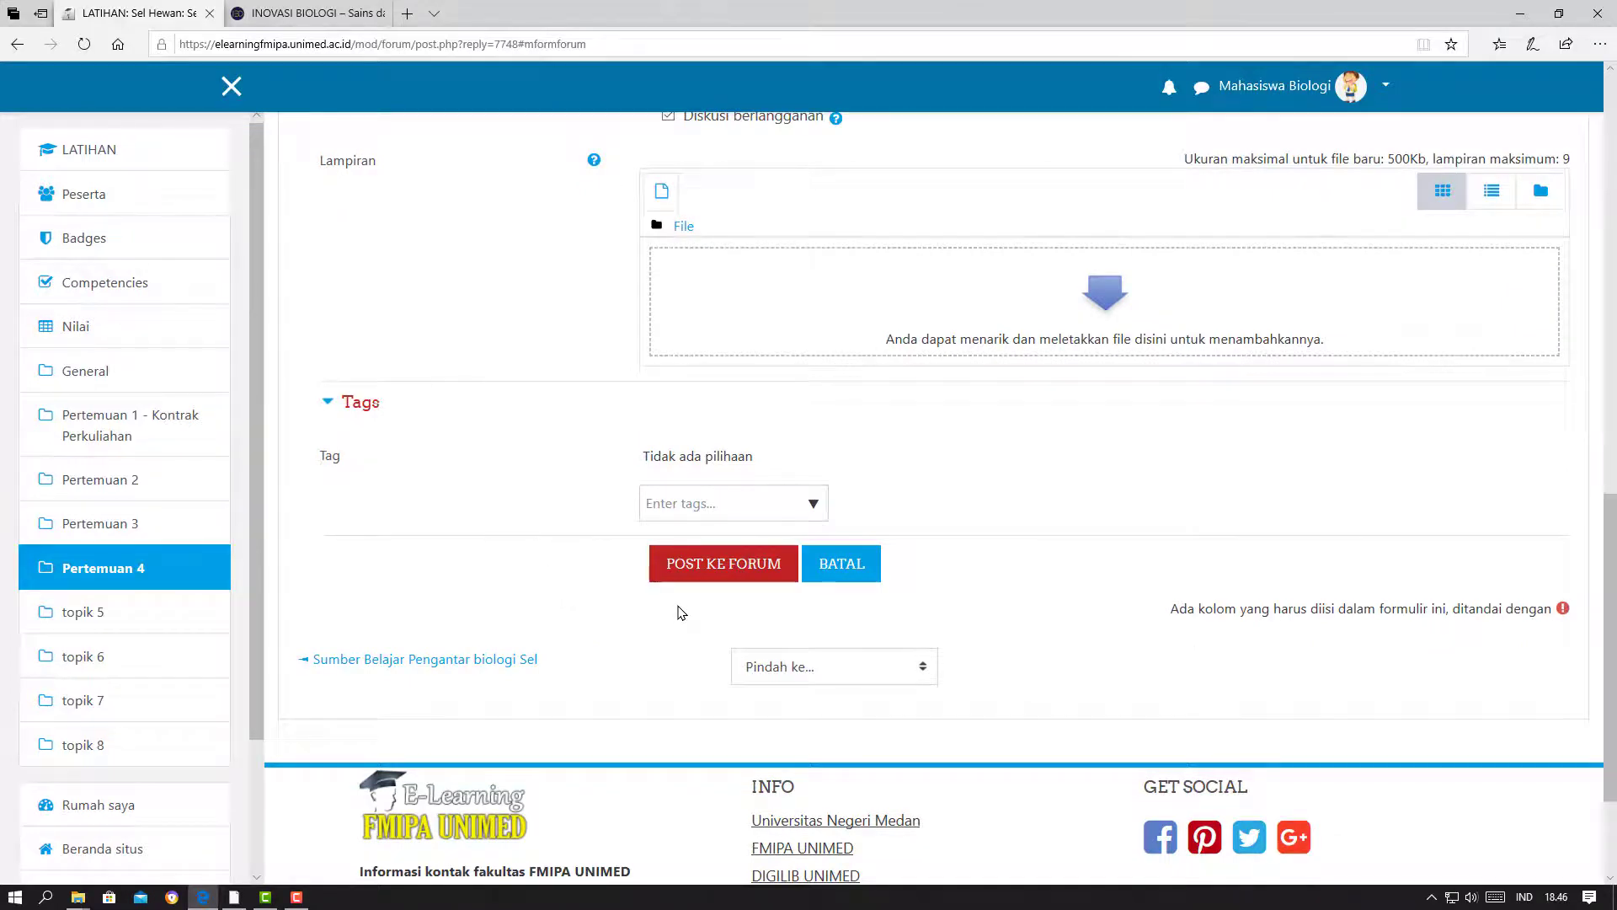
{"action": "left_click", "coordinate": [718, 569]}
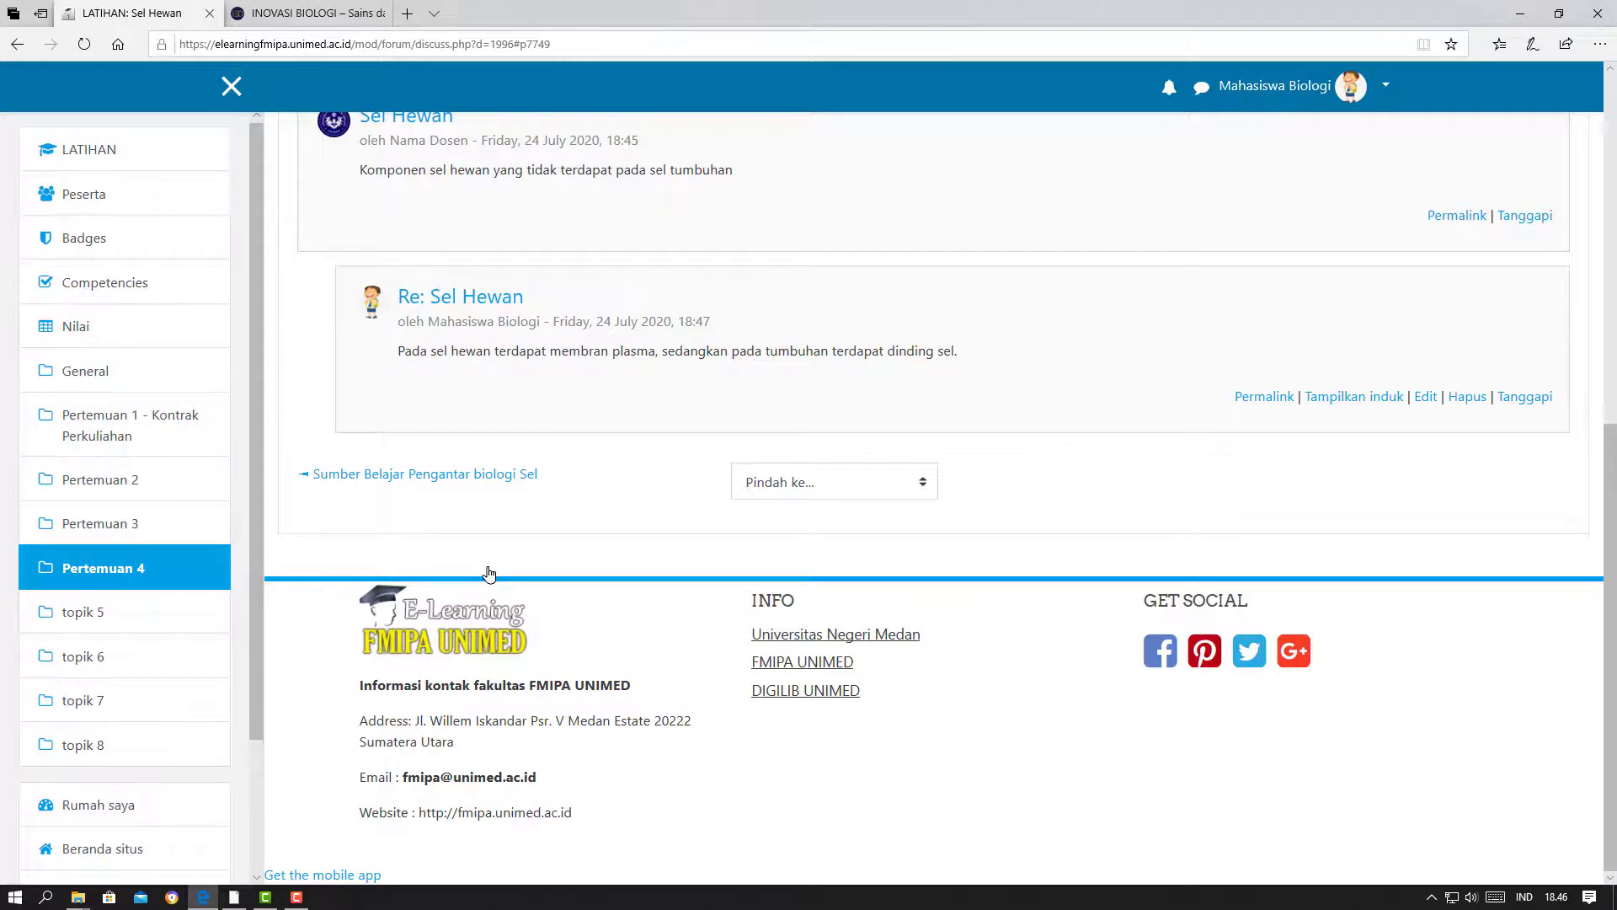
Step: Switch back to the lecturer session in Chrome and reopen the Diskusi Pertemuan 4 forum from the Pertemuan 4 section
{"action": "left_click", "coordinate": [234, 897]}
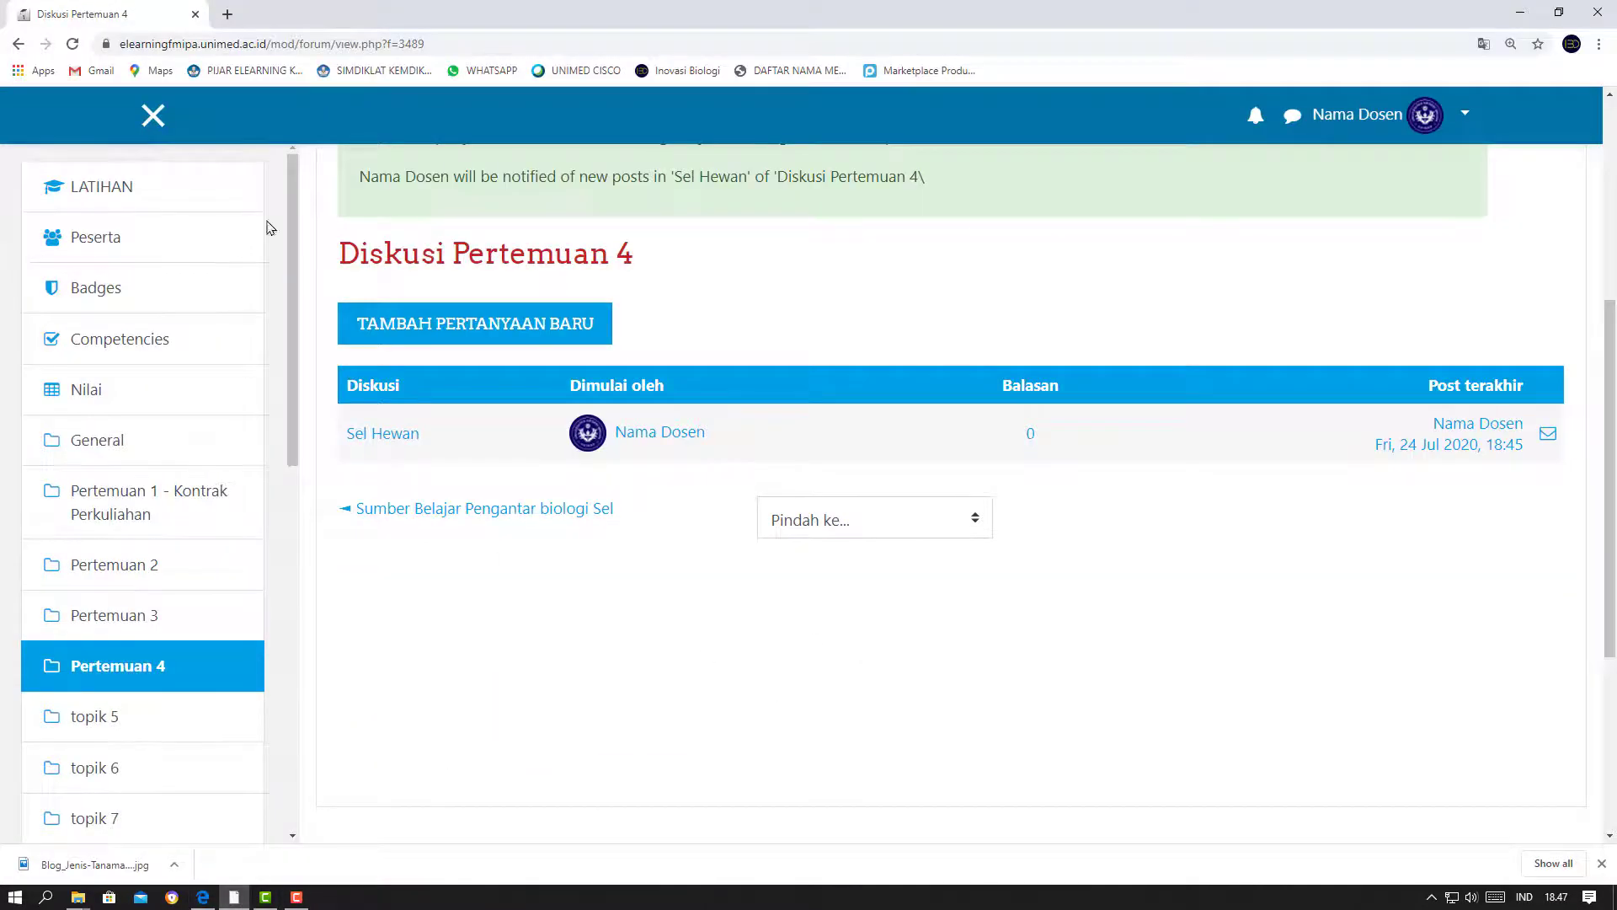
{"action": "left_click", "coordinate": [146, 669]}
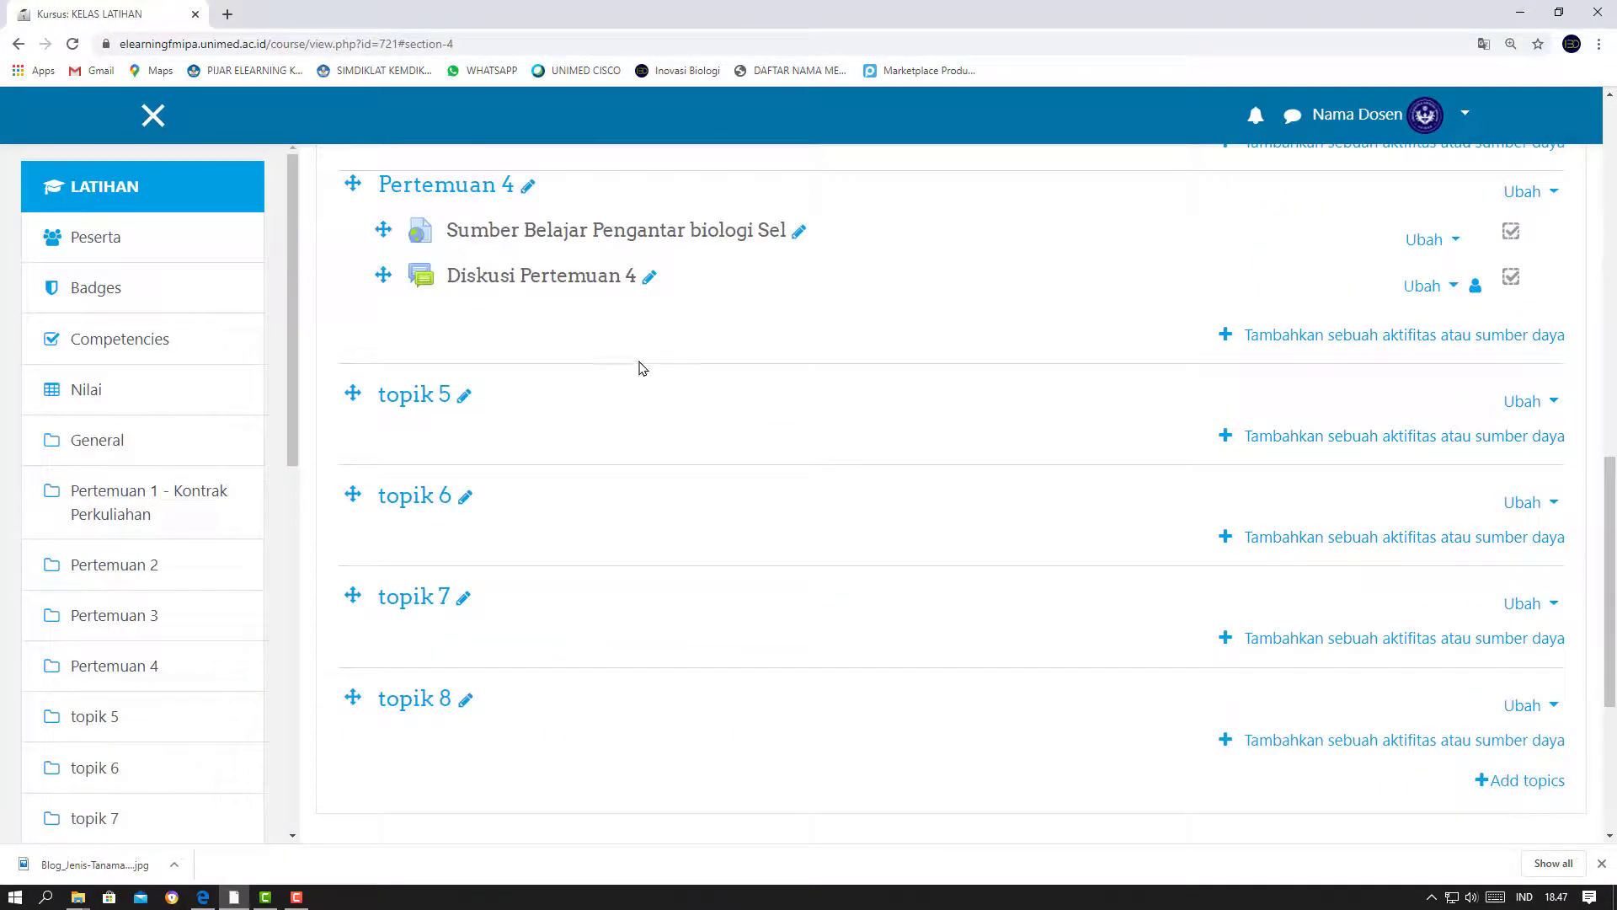
{"action": "left_click", "coordinate": [540, 278]}
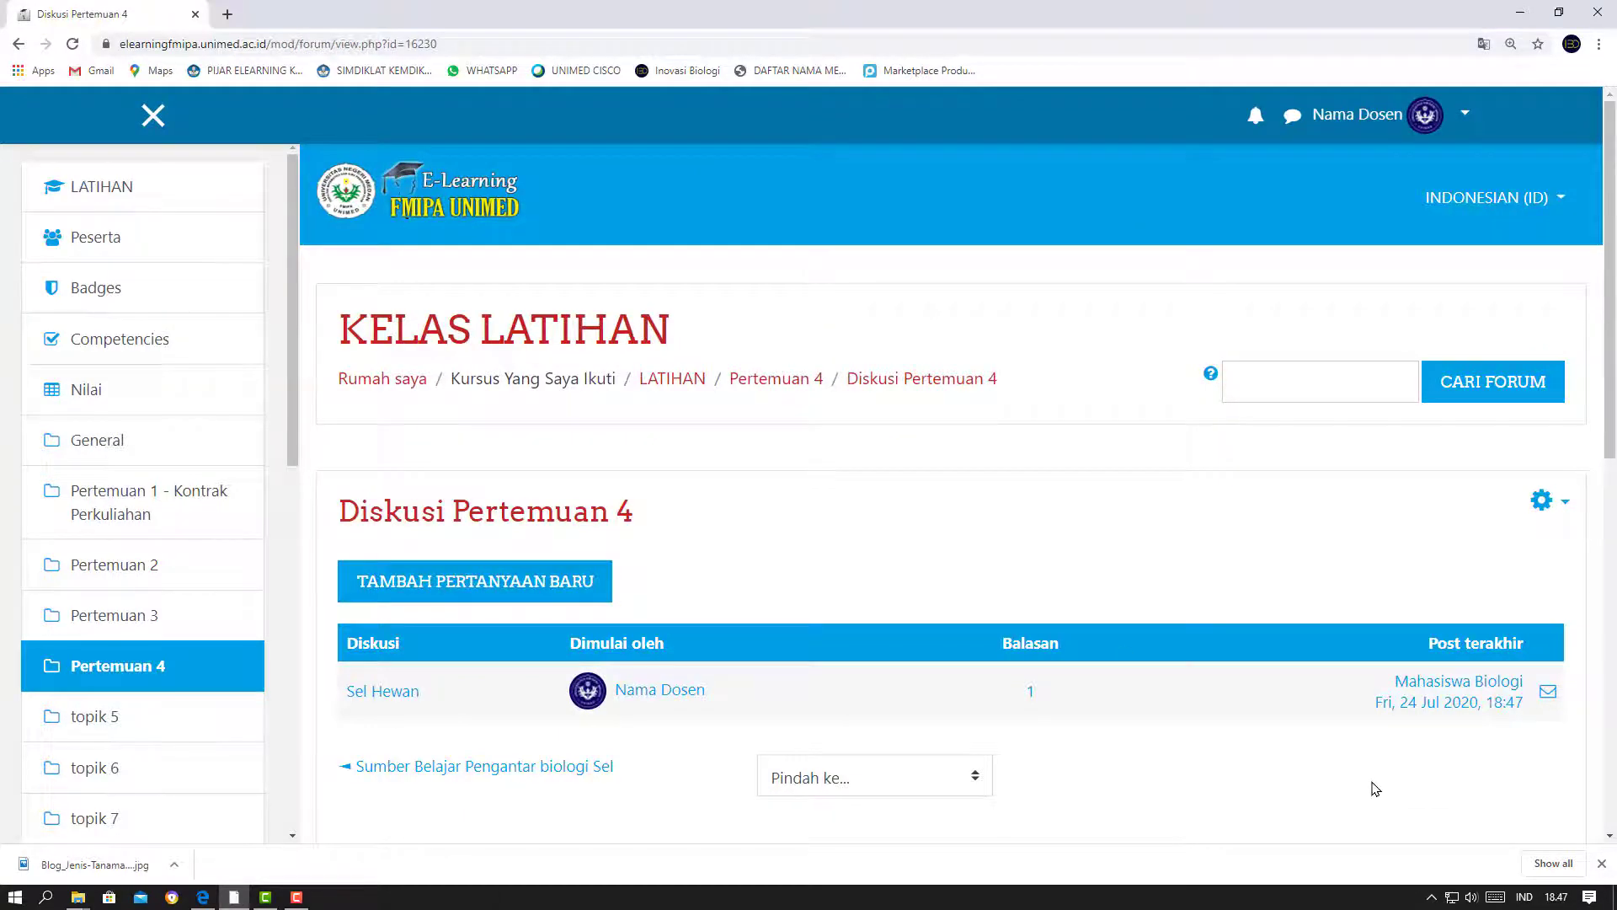
{"action": "scroll", "coordinate": [1357, 783], "scroll_direction": "down", "scroll_amount": 2}
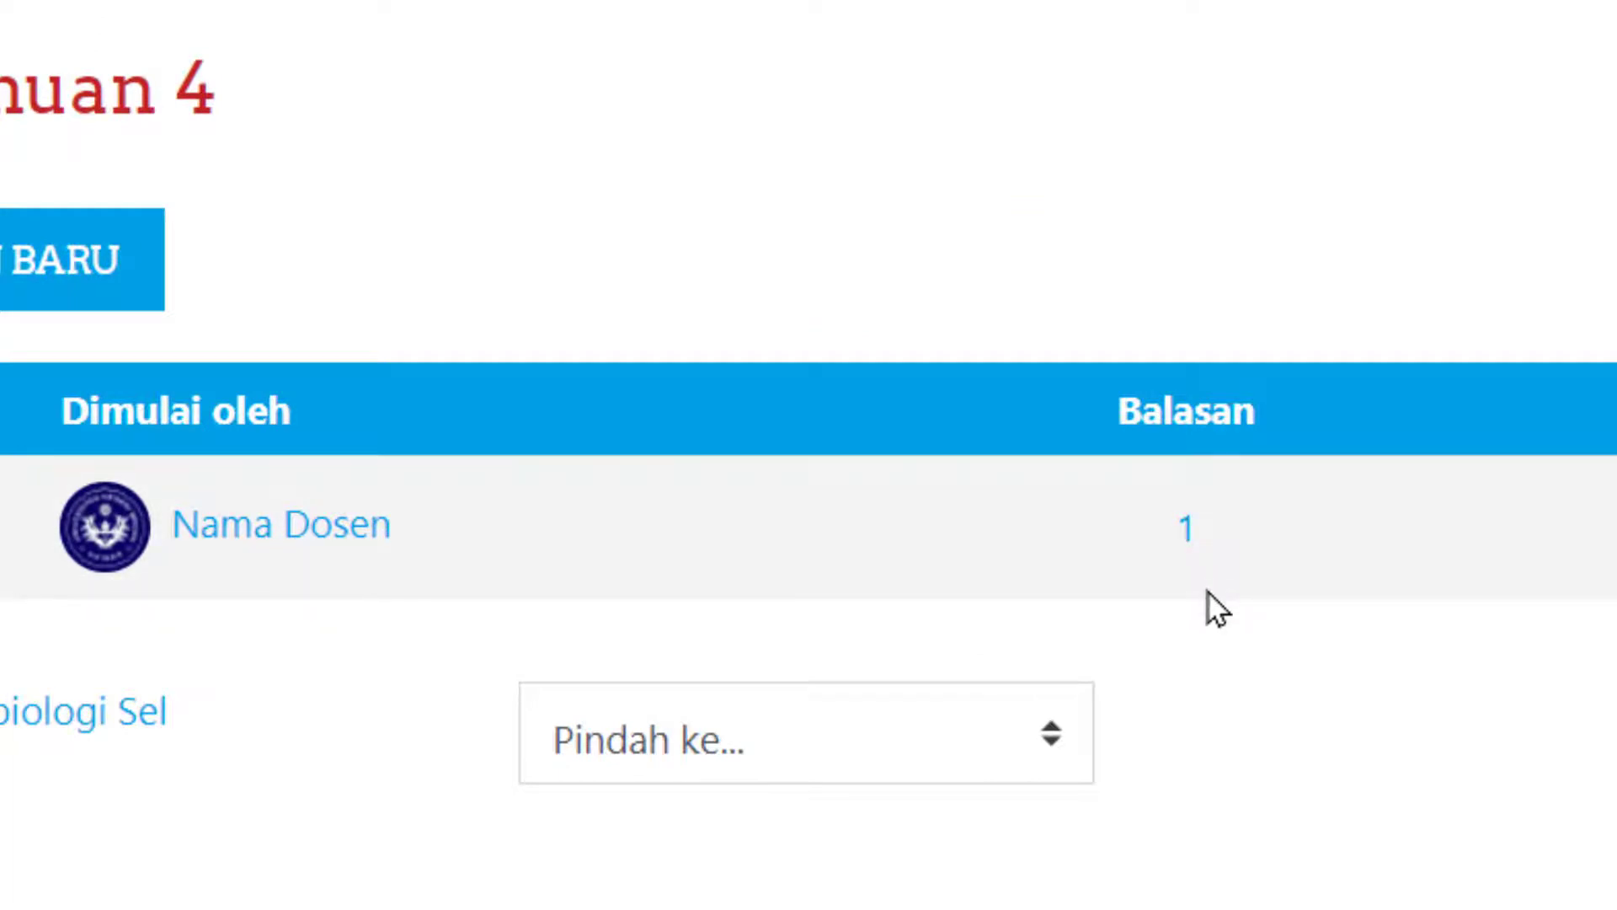
Step: Open the replies of the Sel Hewan discussion and start a response to the student's answer
{"action": "left_click", "coordinate": [1183, 535]}
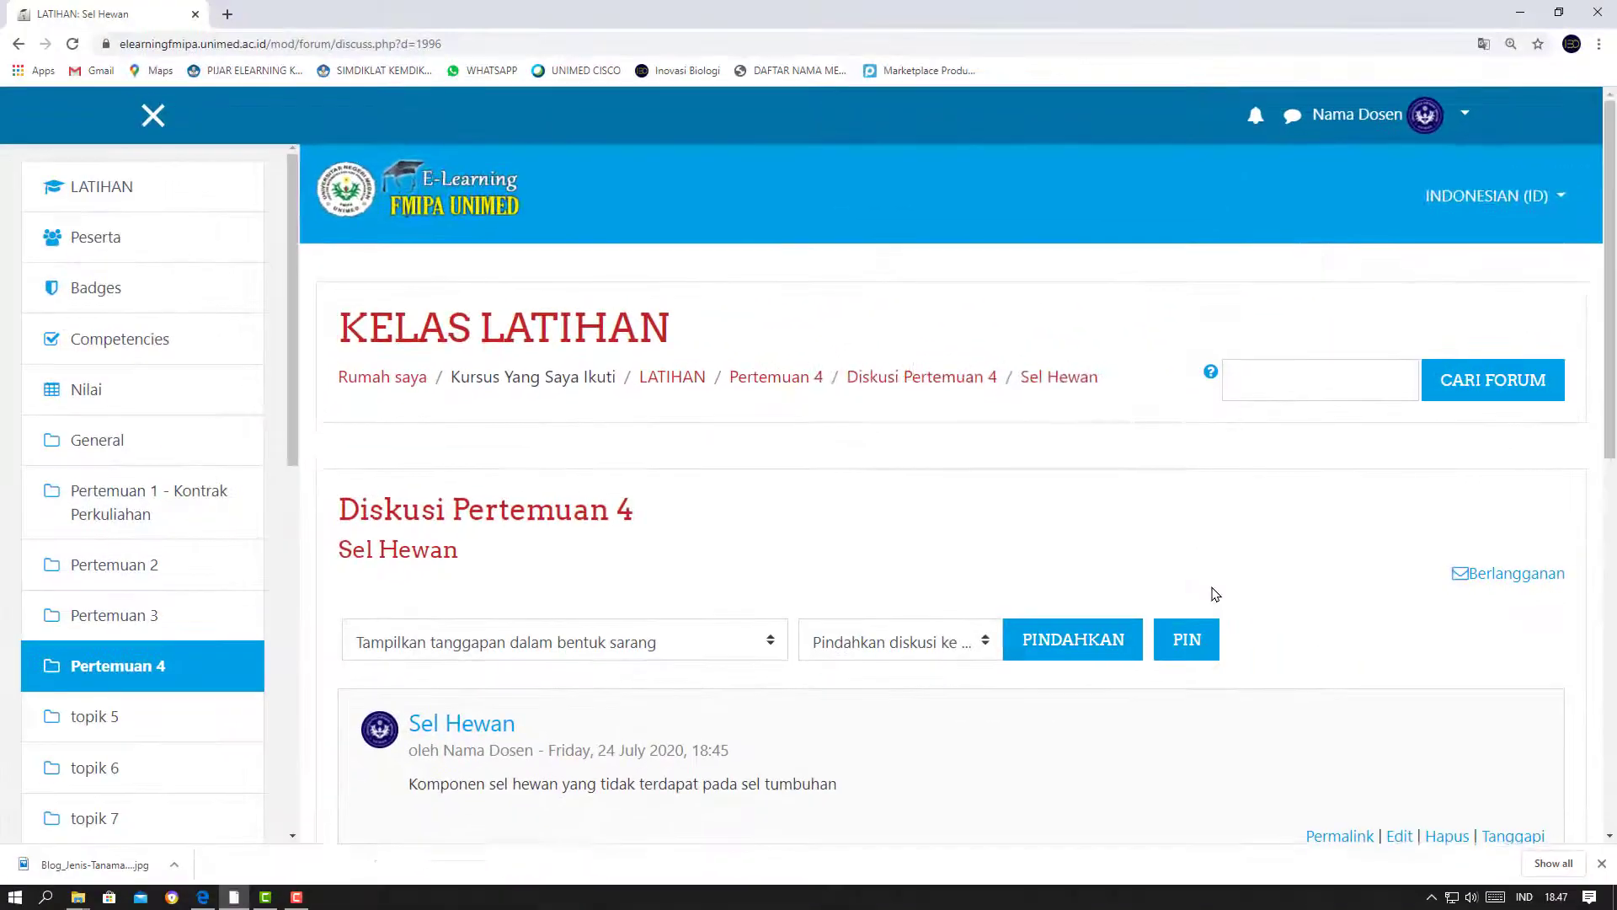
{"action": "scroll", "coordinate": [1216, 594], "scroll_direction": "down", "scroll_amount": 3}
{"action": "scroll", "coordinate": [1211, 595], "scroll_direction": "down", "scroll_amount": 2}
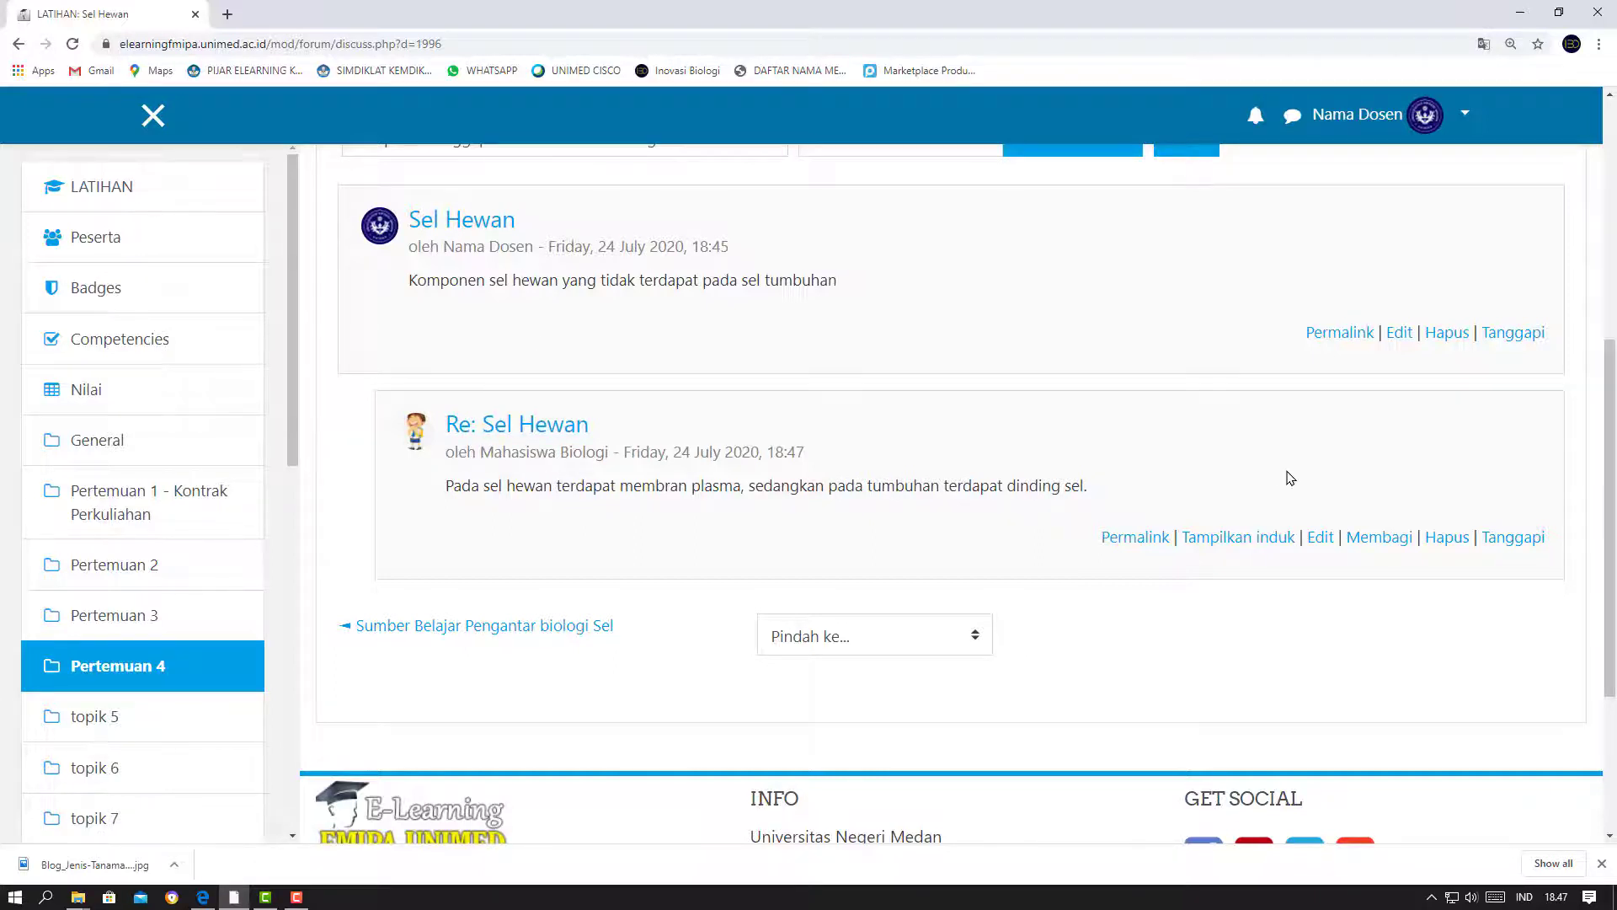
{"action": "left_click", "coordinate": [1506, 536]}
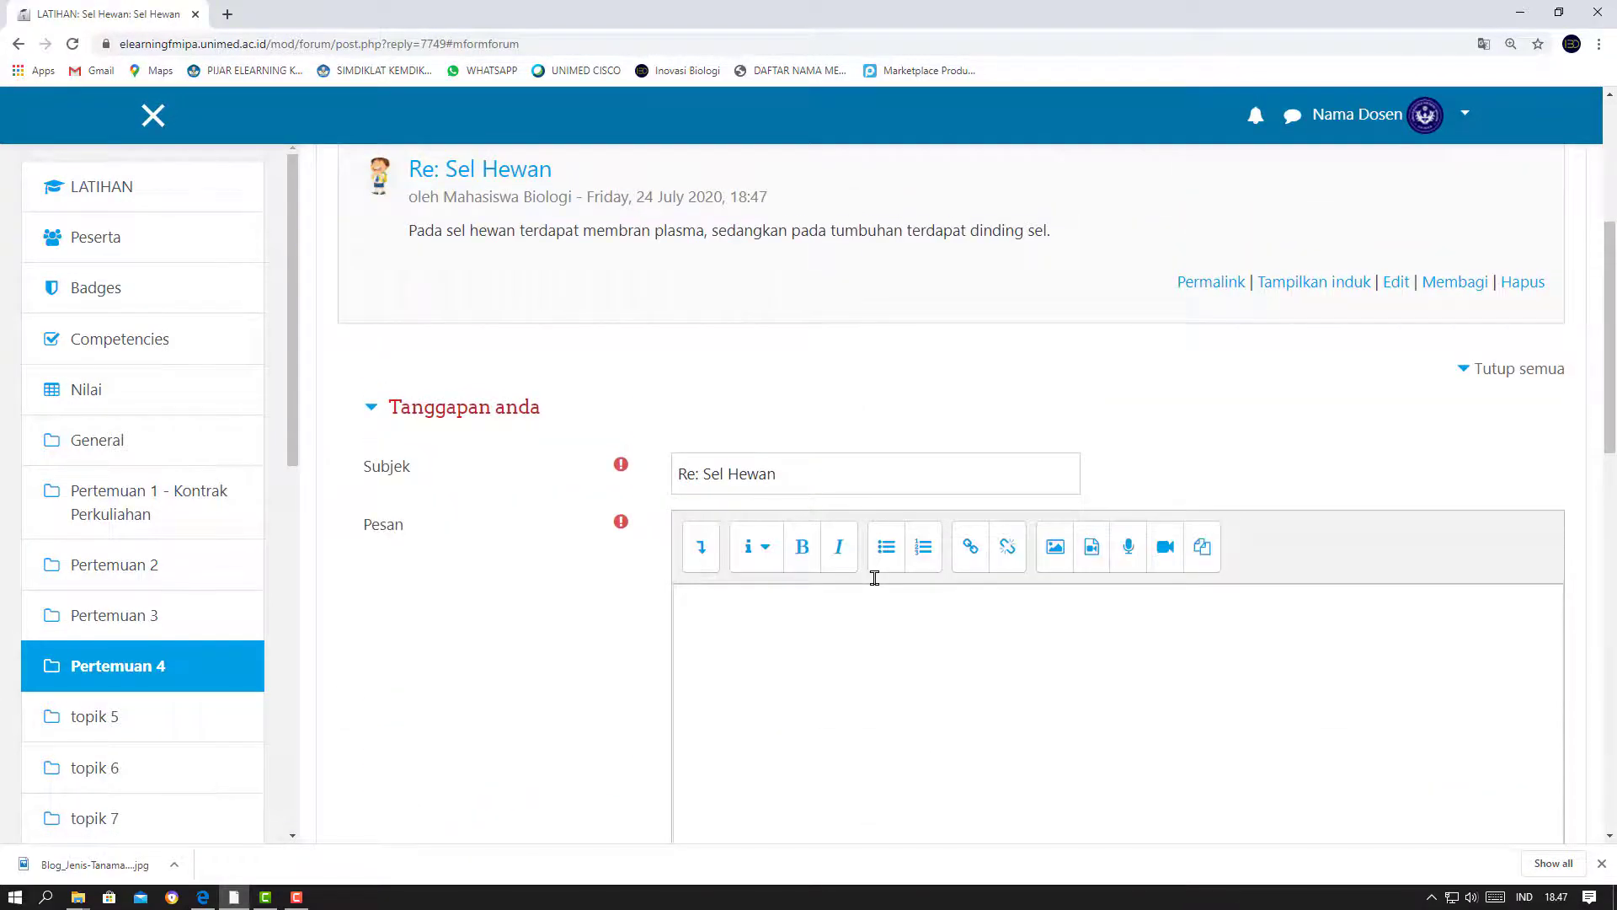
Step: Write "Sel hewan dan sel tumbuhan memiliki membran sel, tetapi dinding sel hanya terdapat pada sel tumbuhan." as the response message
{"action": "scroll", "coordinate": [842, 556], "scroll_direction": "down", "scroll_amount": 2}
{"action": "left_click", "coordinate": [752, 468]}
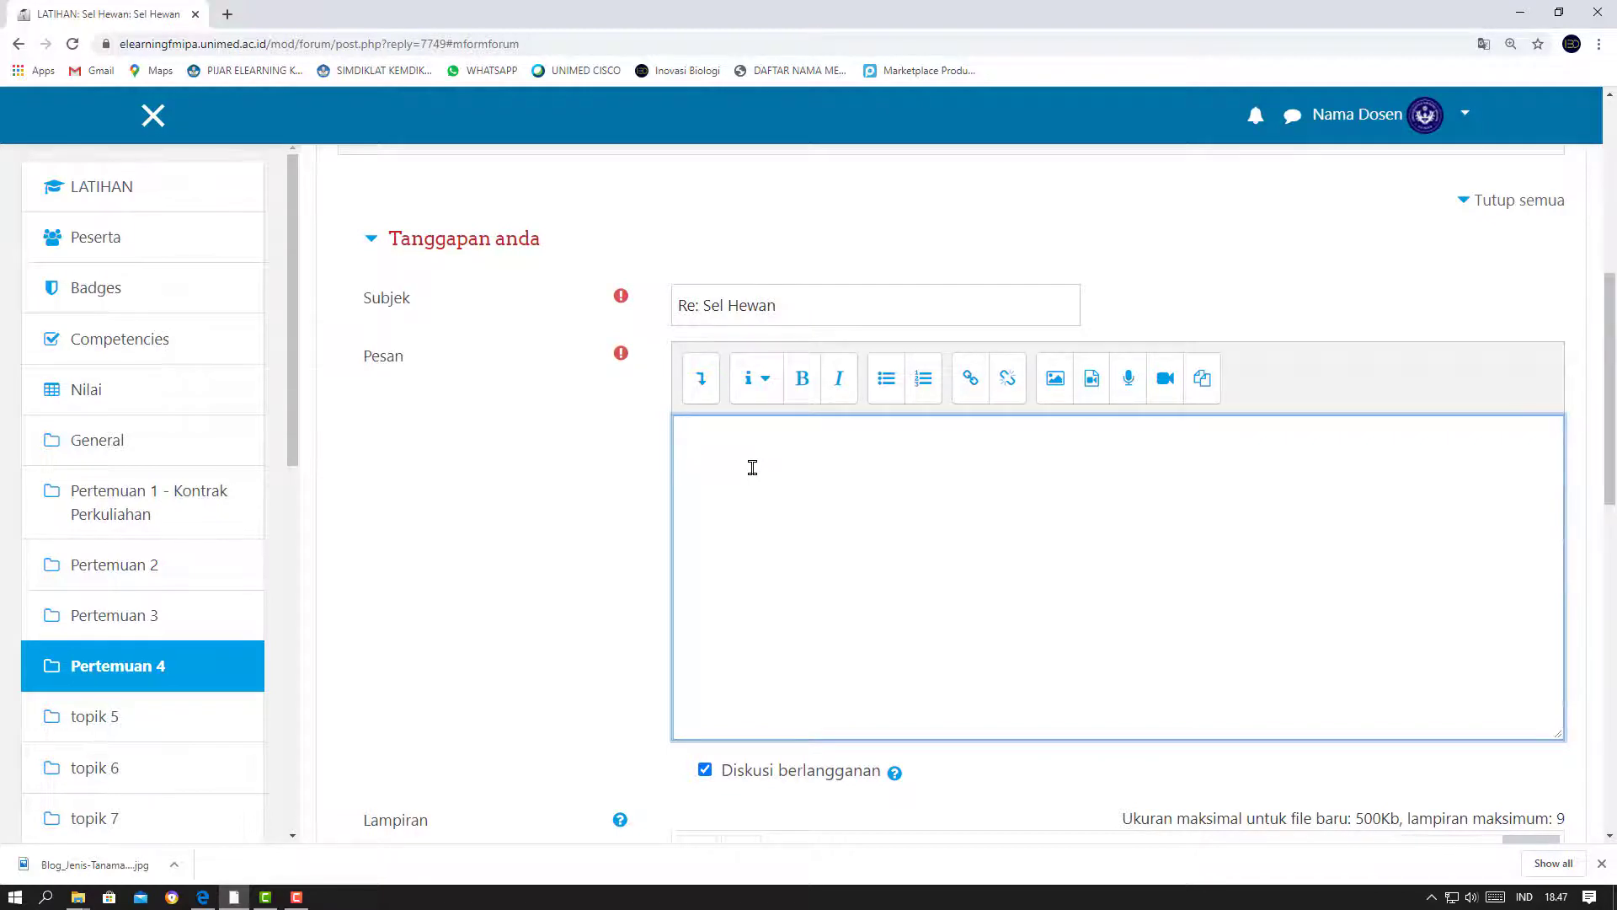
{"action": "type", "text": "Sel hewan dan sel tumbu"}
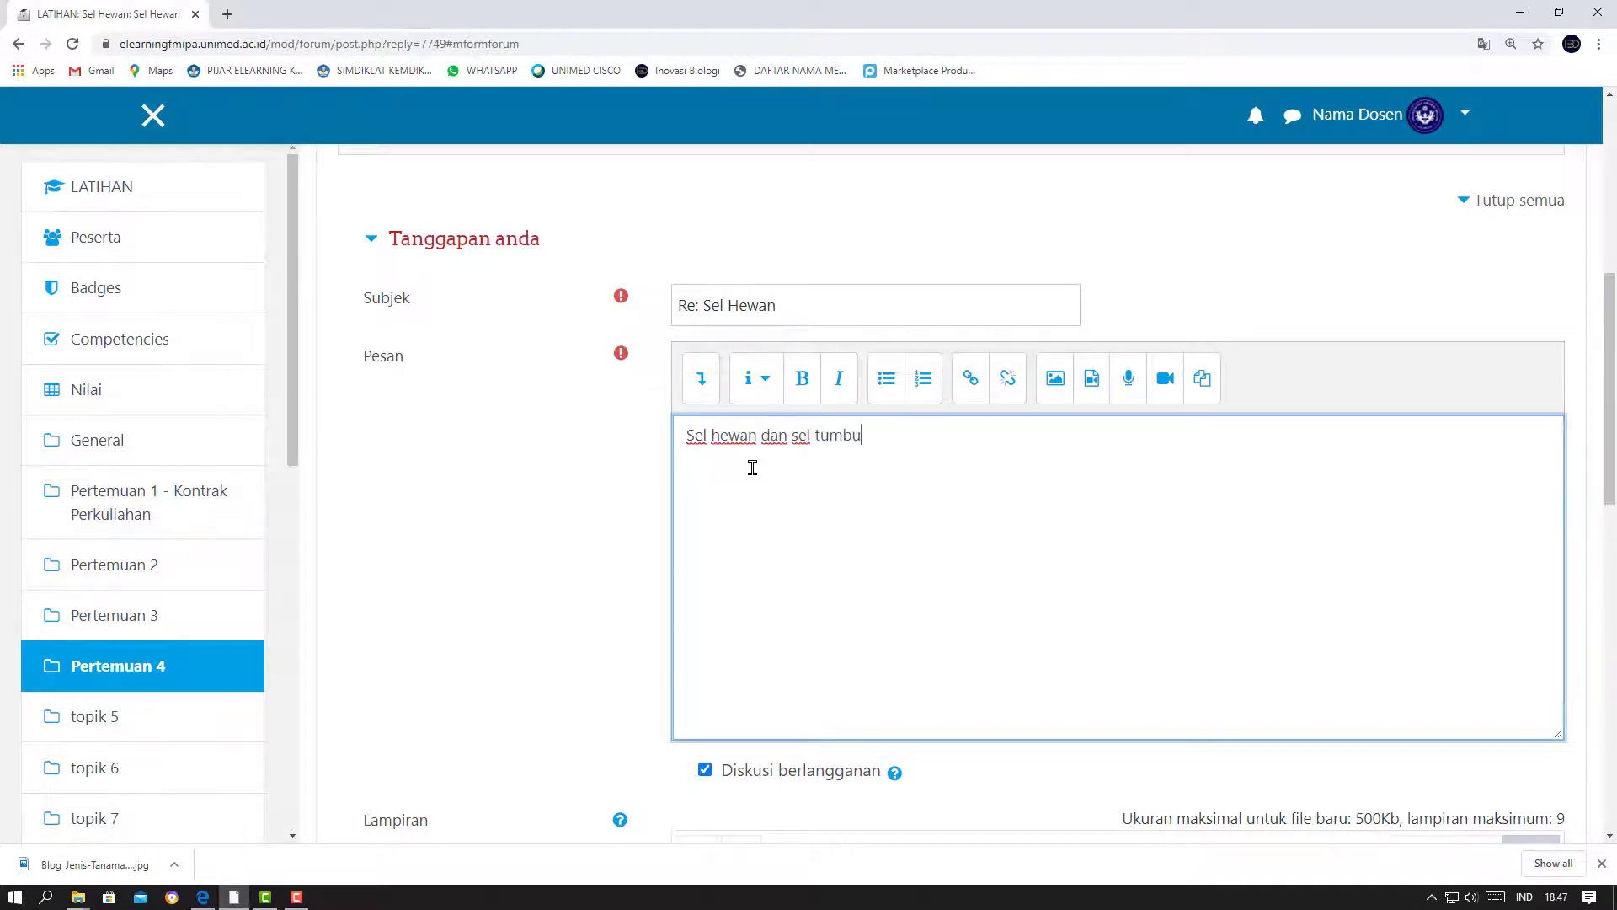
{"action": "type", "text": "han memiliki membran s"}
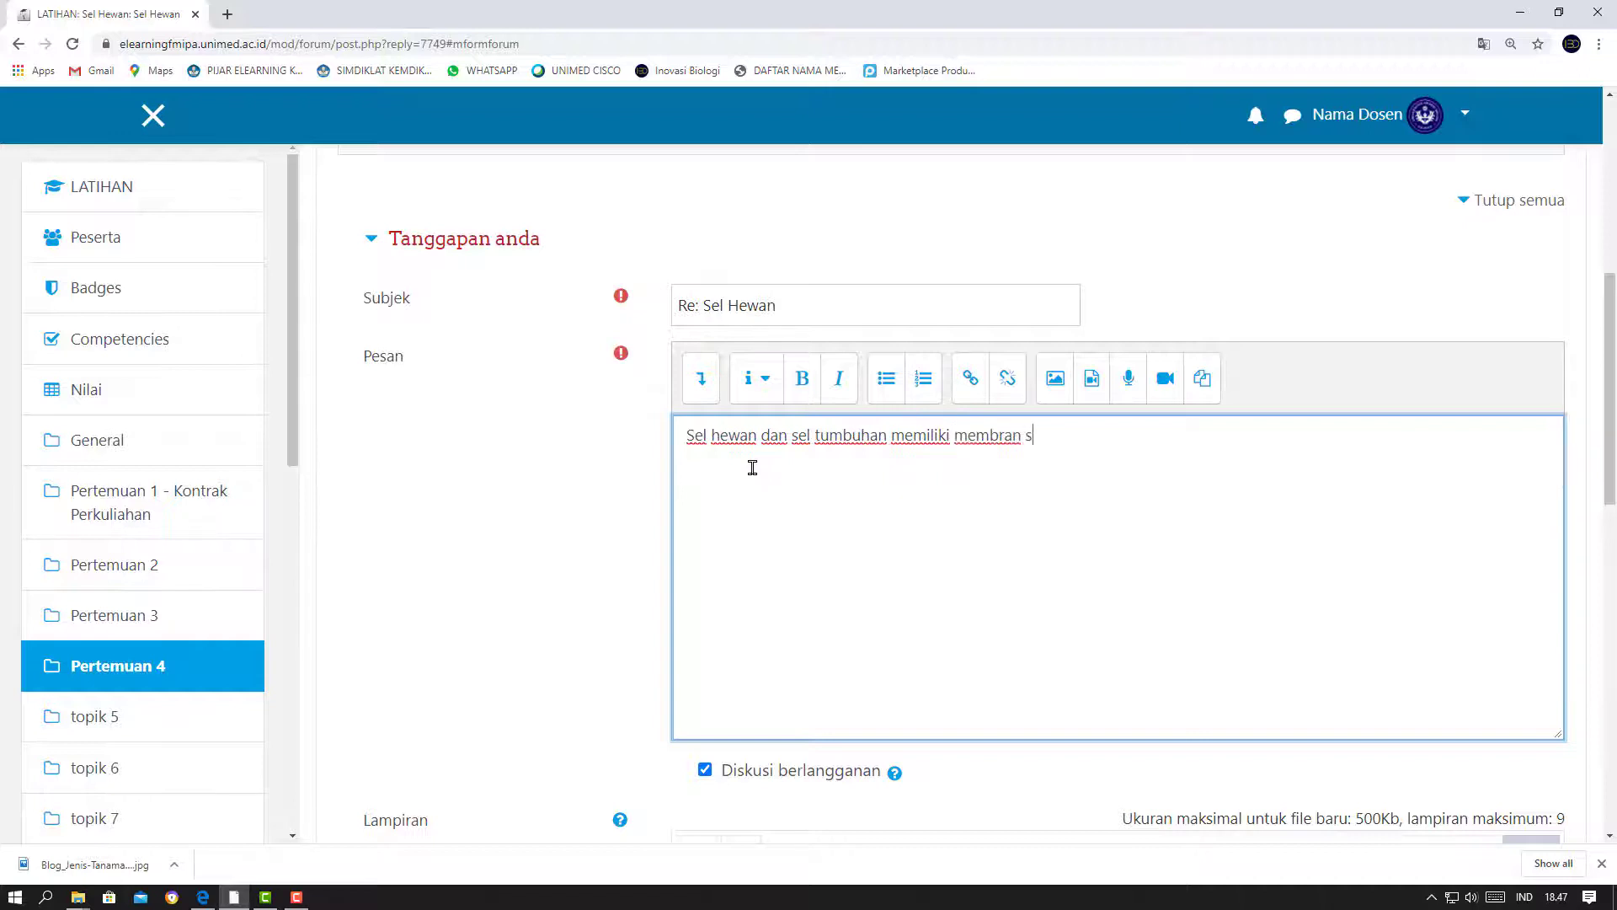
{"action": "type", "text": "el, tetapi dinding sel han"}
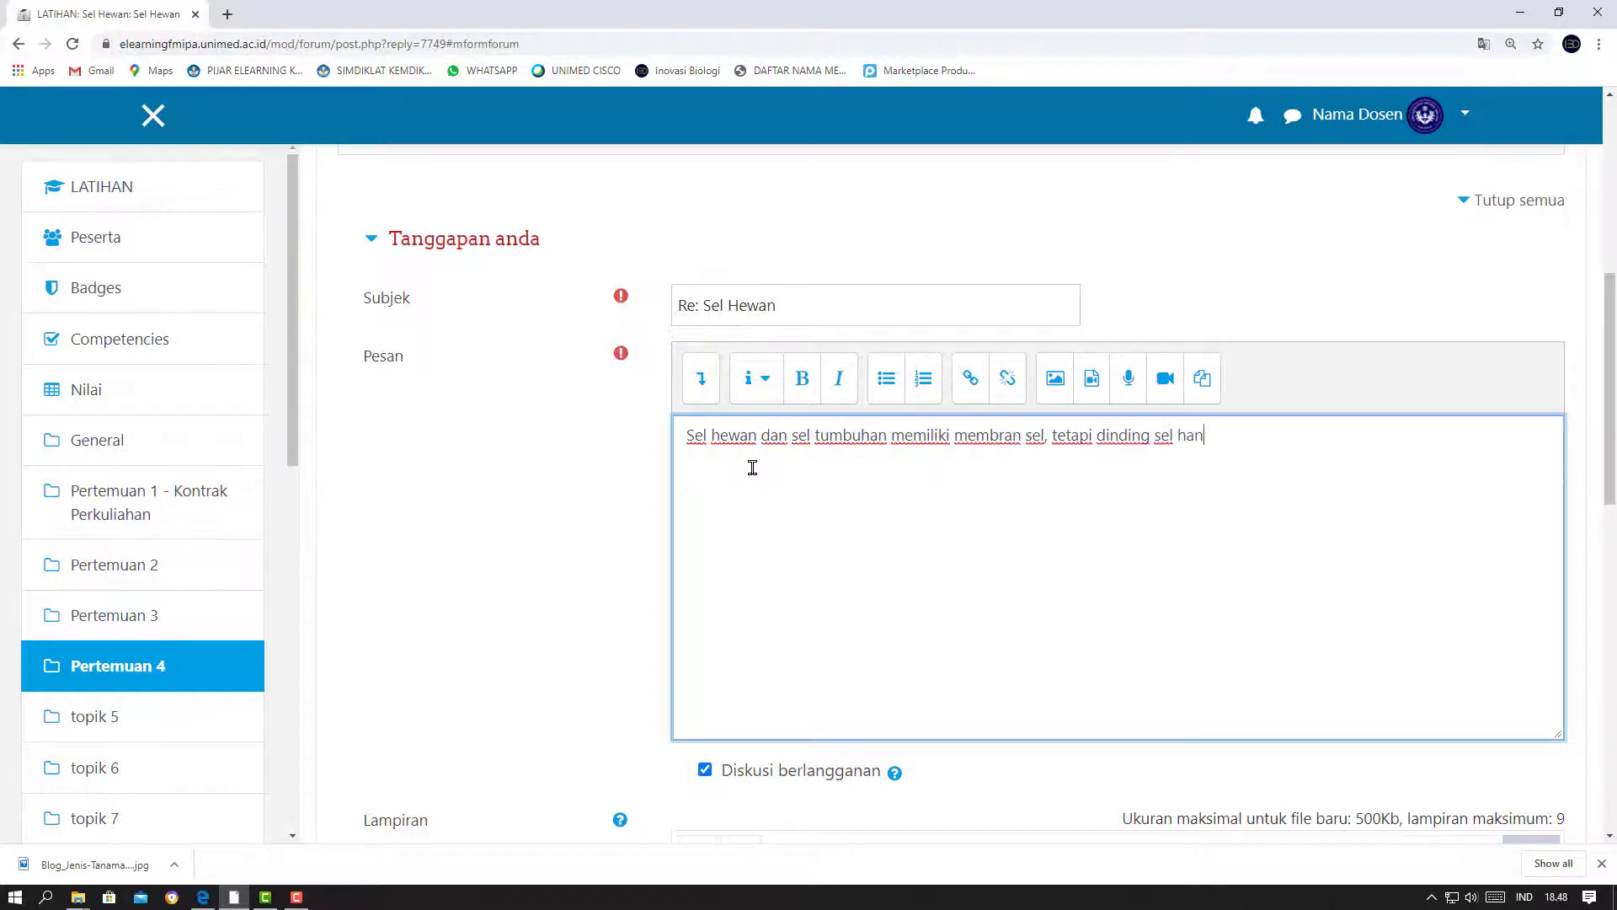
{"action": "type", "text": "ya terdapat pada sel tumbuhan."}
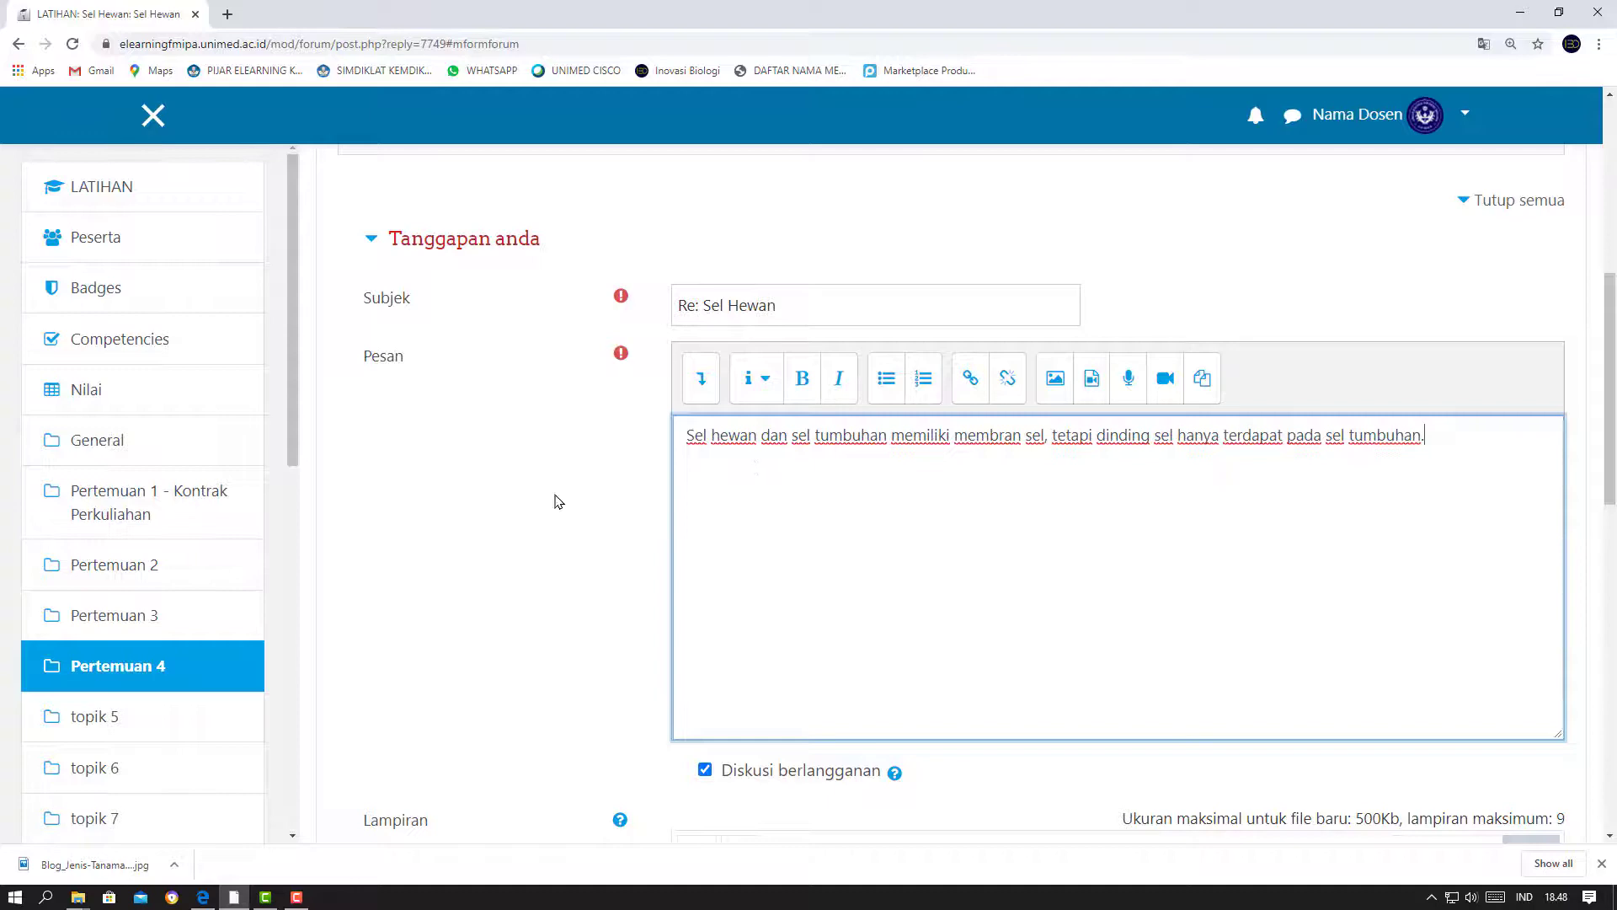
Step: Post the lecturer's response to the forum and view it in the Sel Hewan discussion
{"action": "scroll", "coordinate": [556, 498], "scroll_direction": "down", "scroll_amount": 7}
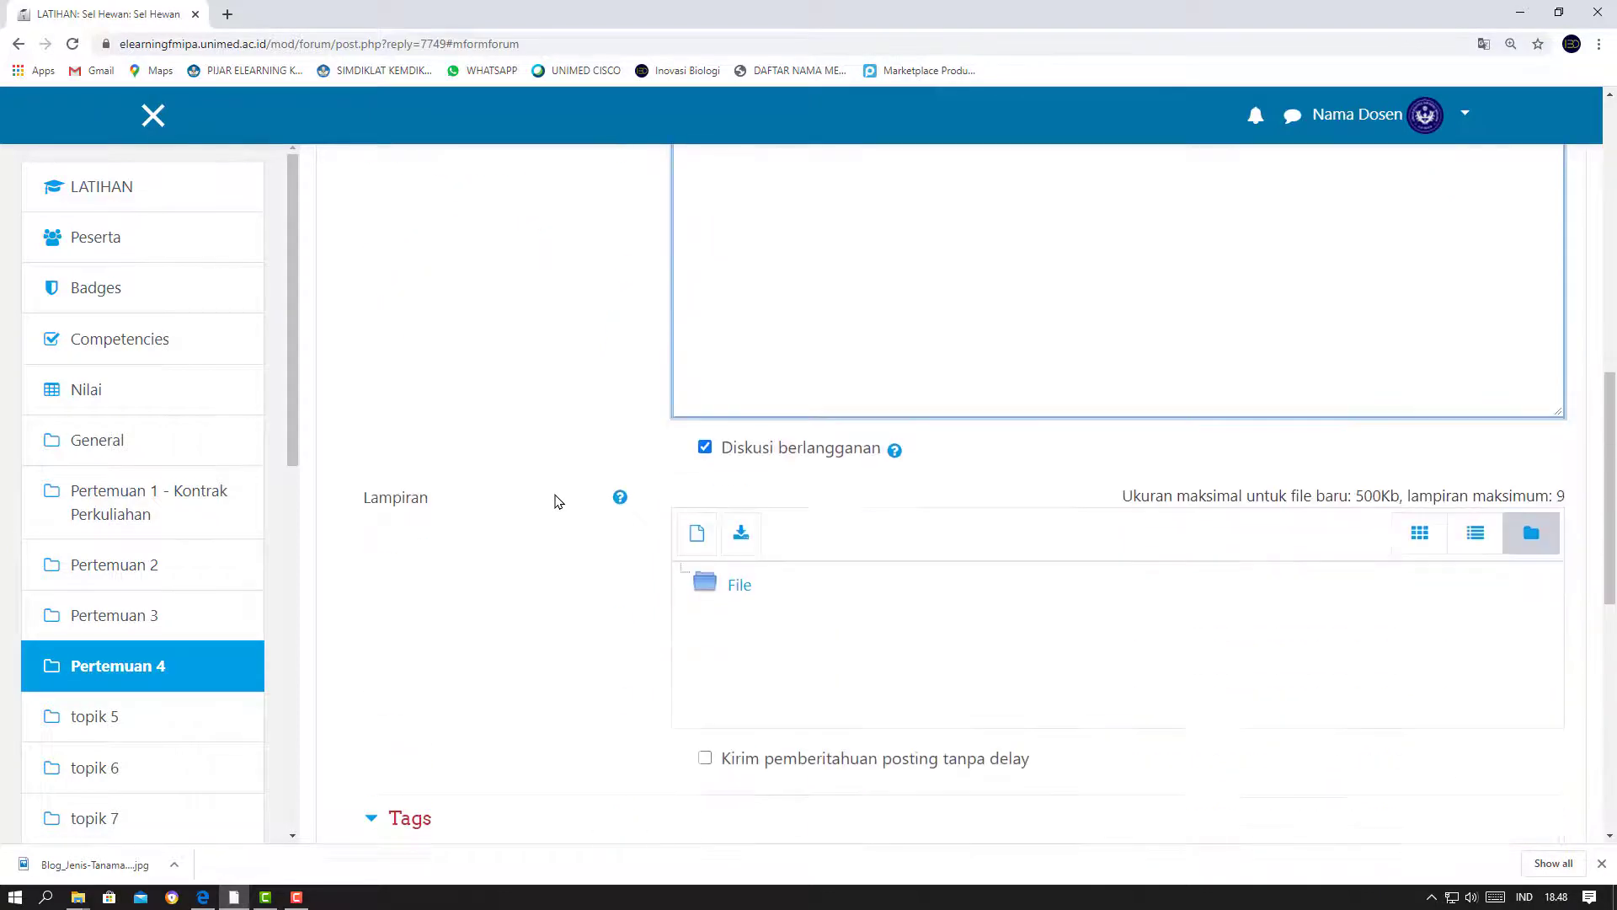
{"action": "left_click", "coordinate": [770, 735]}
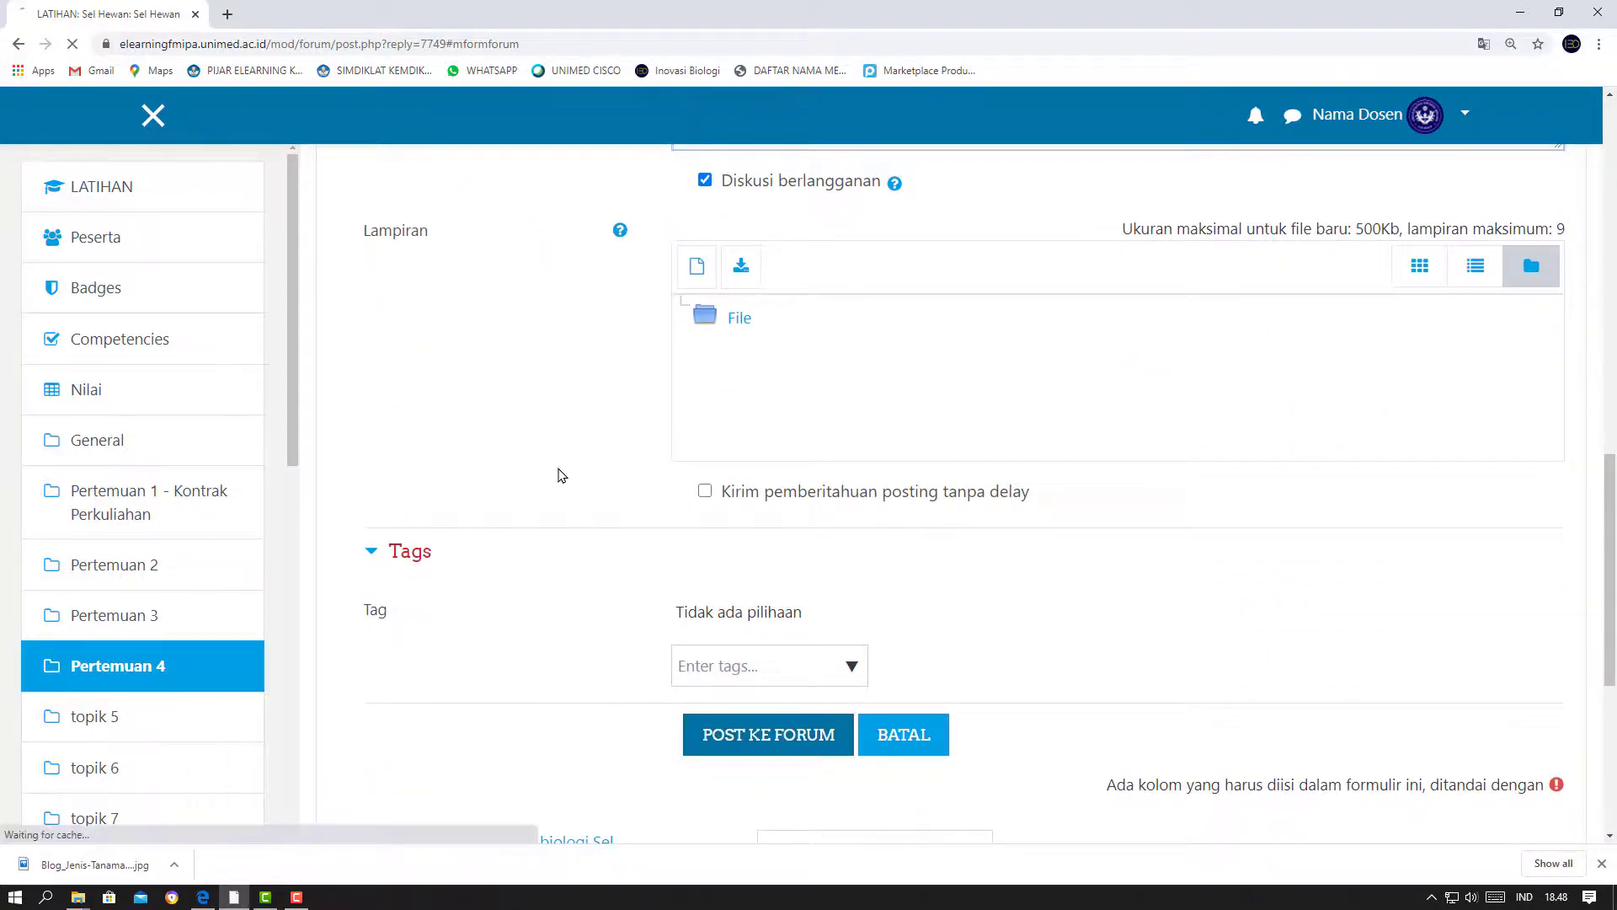
{"action": "scroll", "coordinate": [562, 474], "scroll_direction": "up", "scroll_amount": 6}
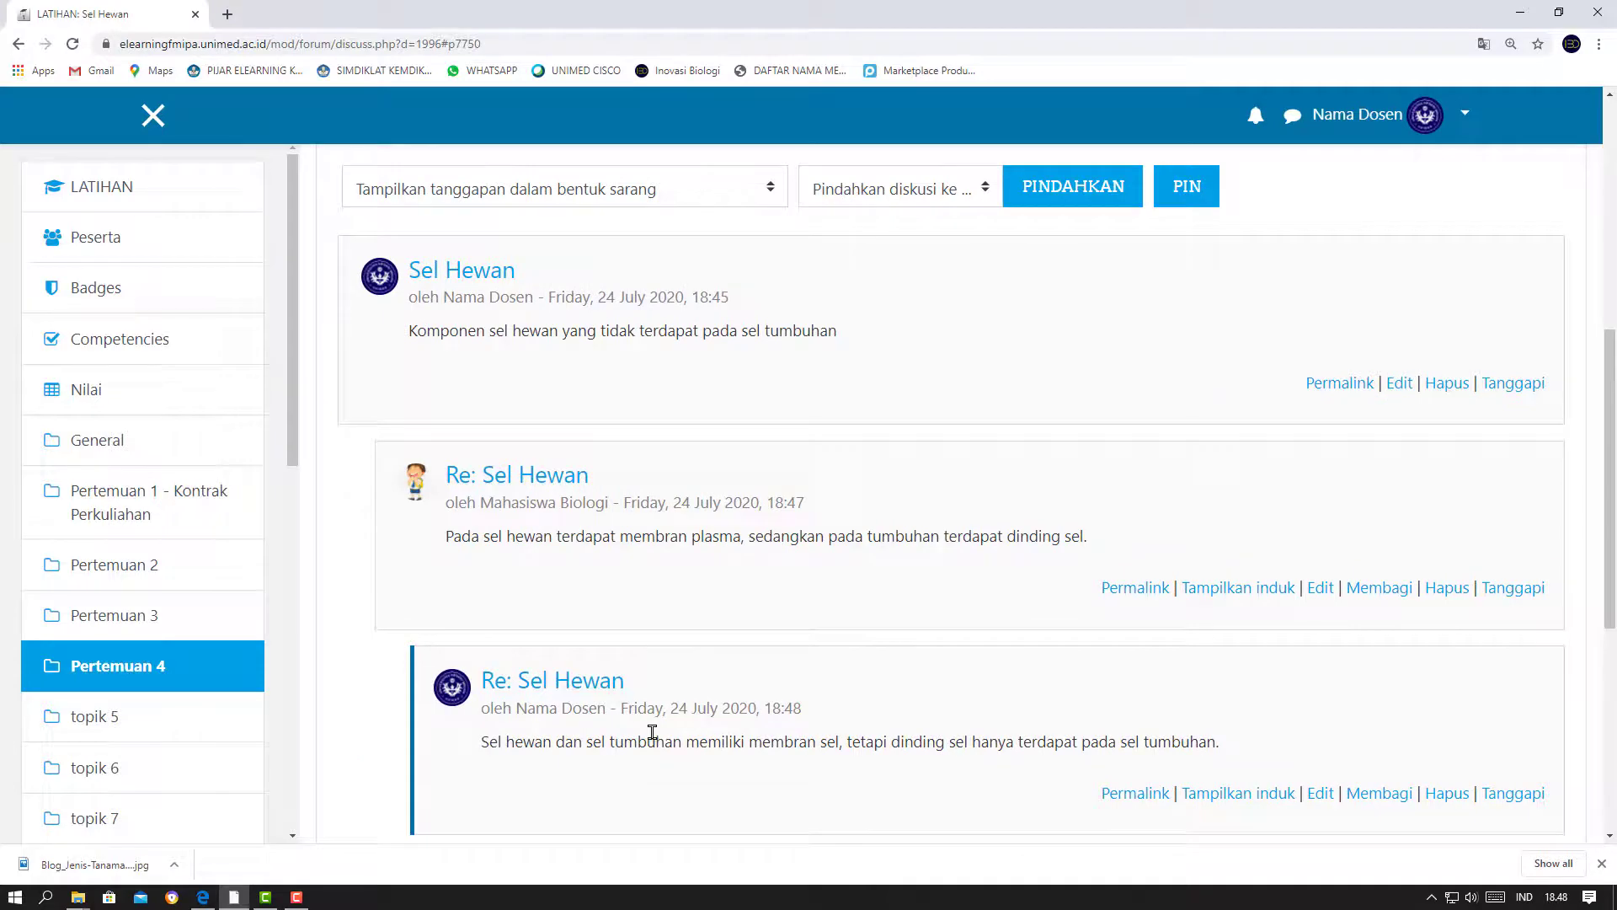
Step: Switch to the student session in Edge and reopen the Diskusi Pertemuan 4 forum from the Pertemuan 4 section
{"action": "left_click", "coordinate": [202, 897]}
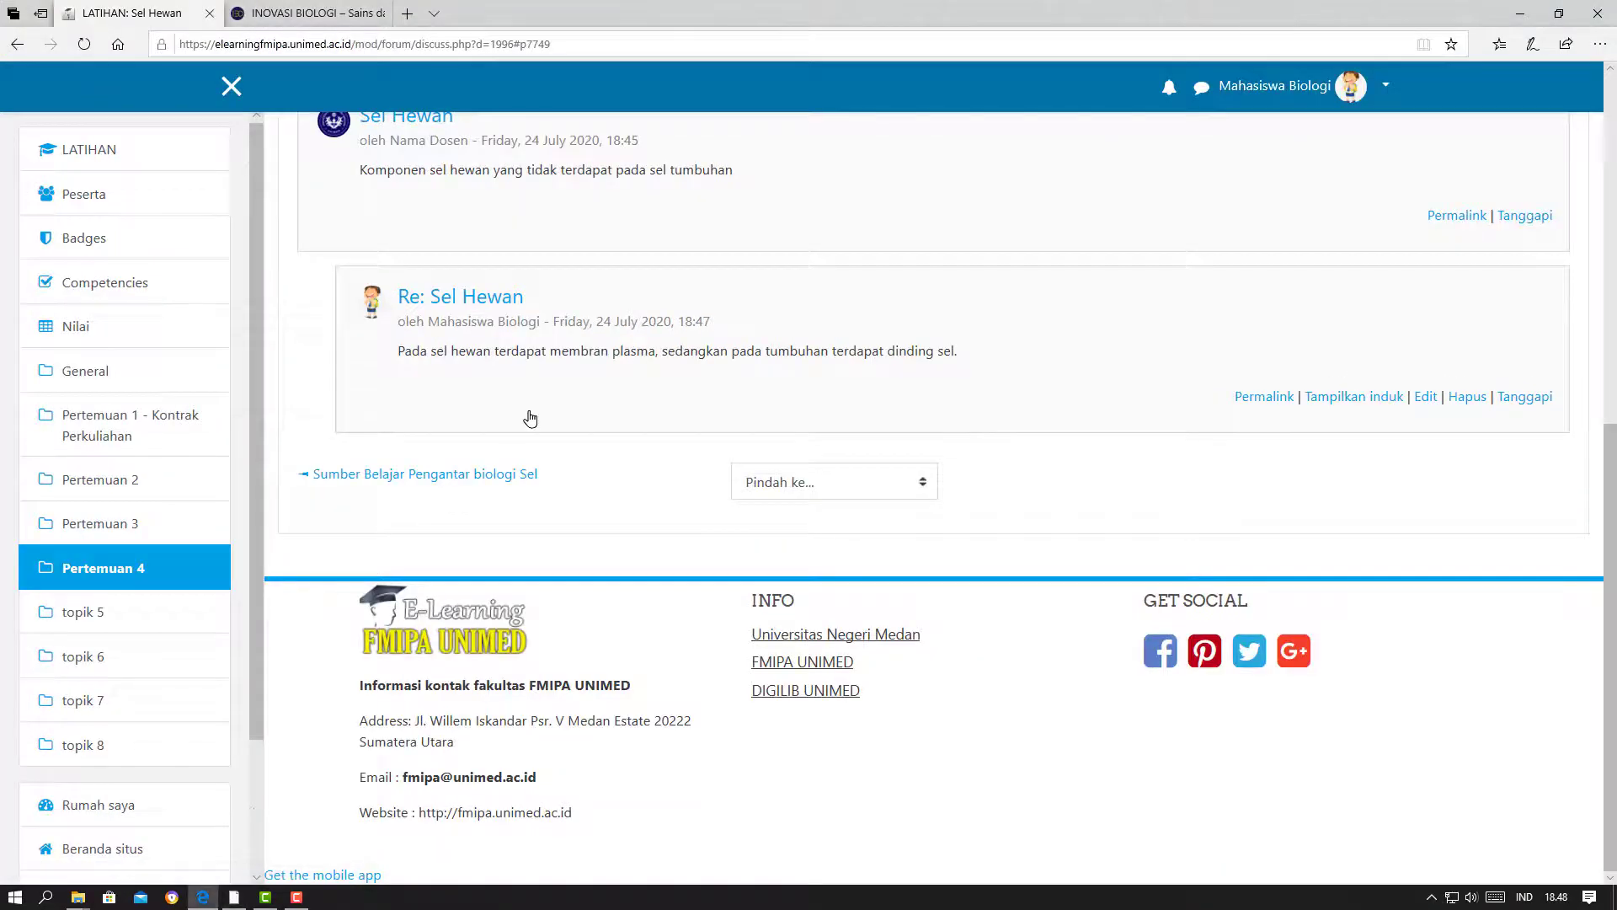
{"action": "scroll", "coordinate": [530, 418], "scroll_direction": "up", "scroll_amount": 1}
{"action": "left_click", "coordinate": [128, 571]}
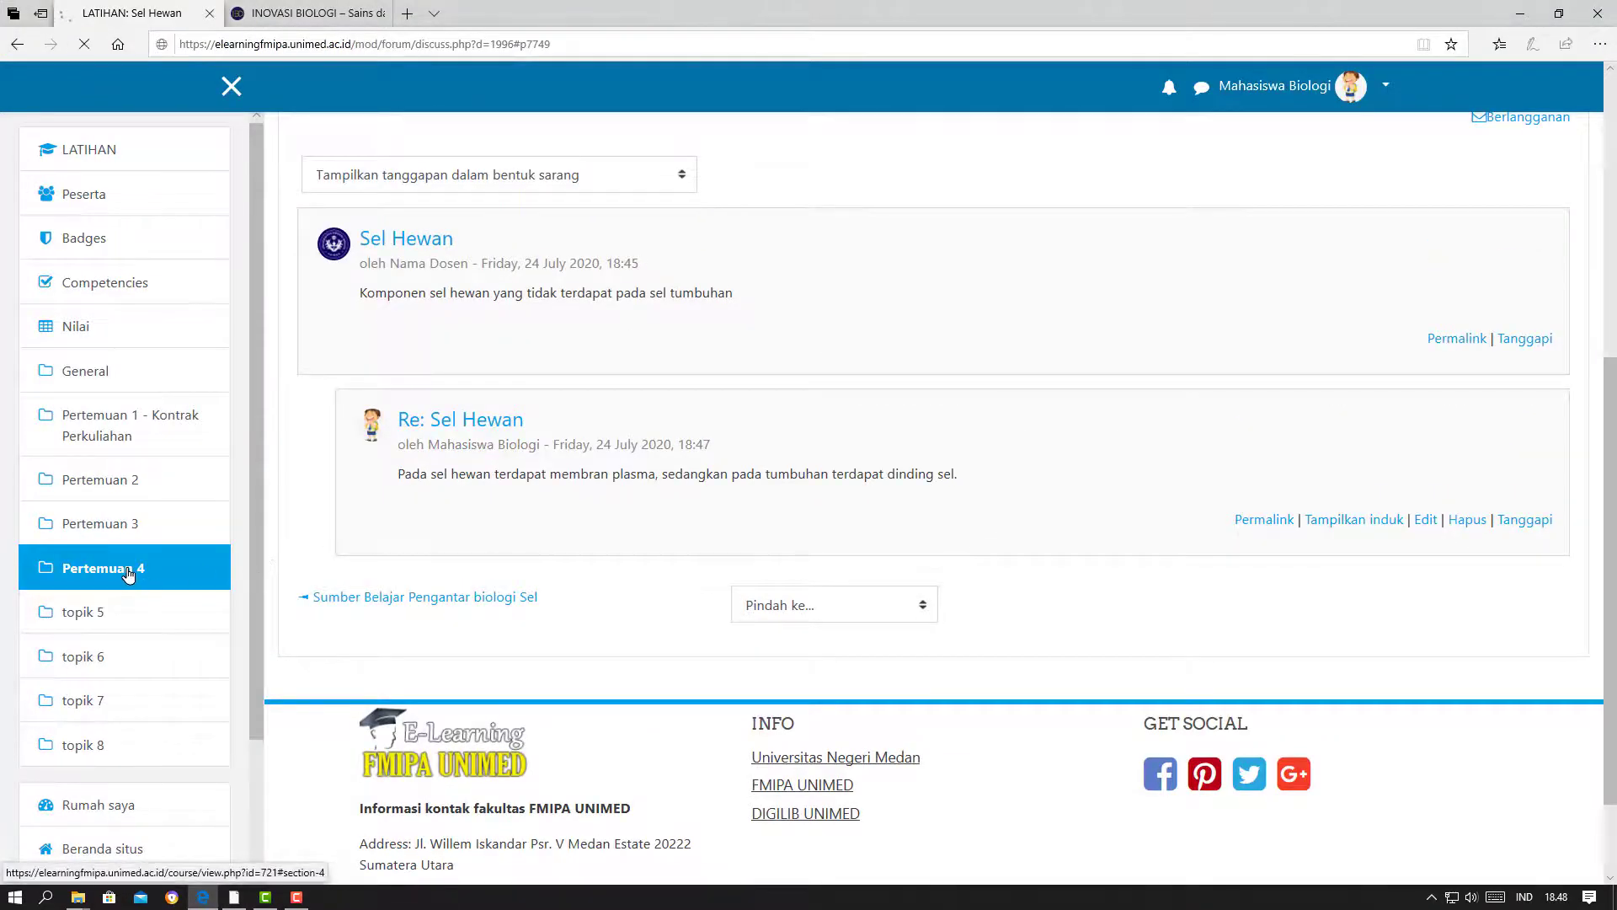
{"action": "scroll", "coordinate": [921, 462], "scroll_direction": "up", "scroll_amount": 3}
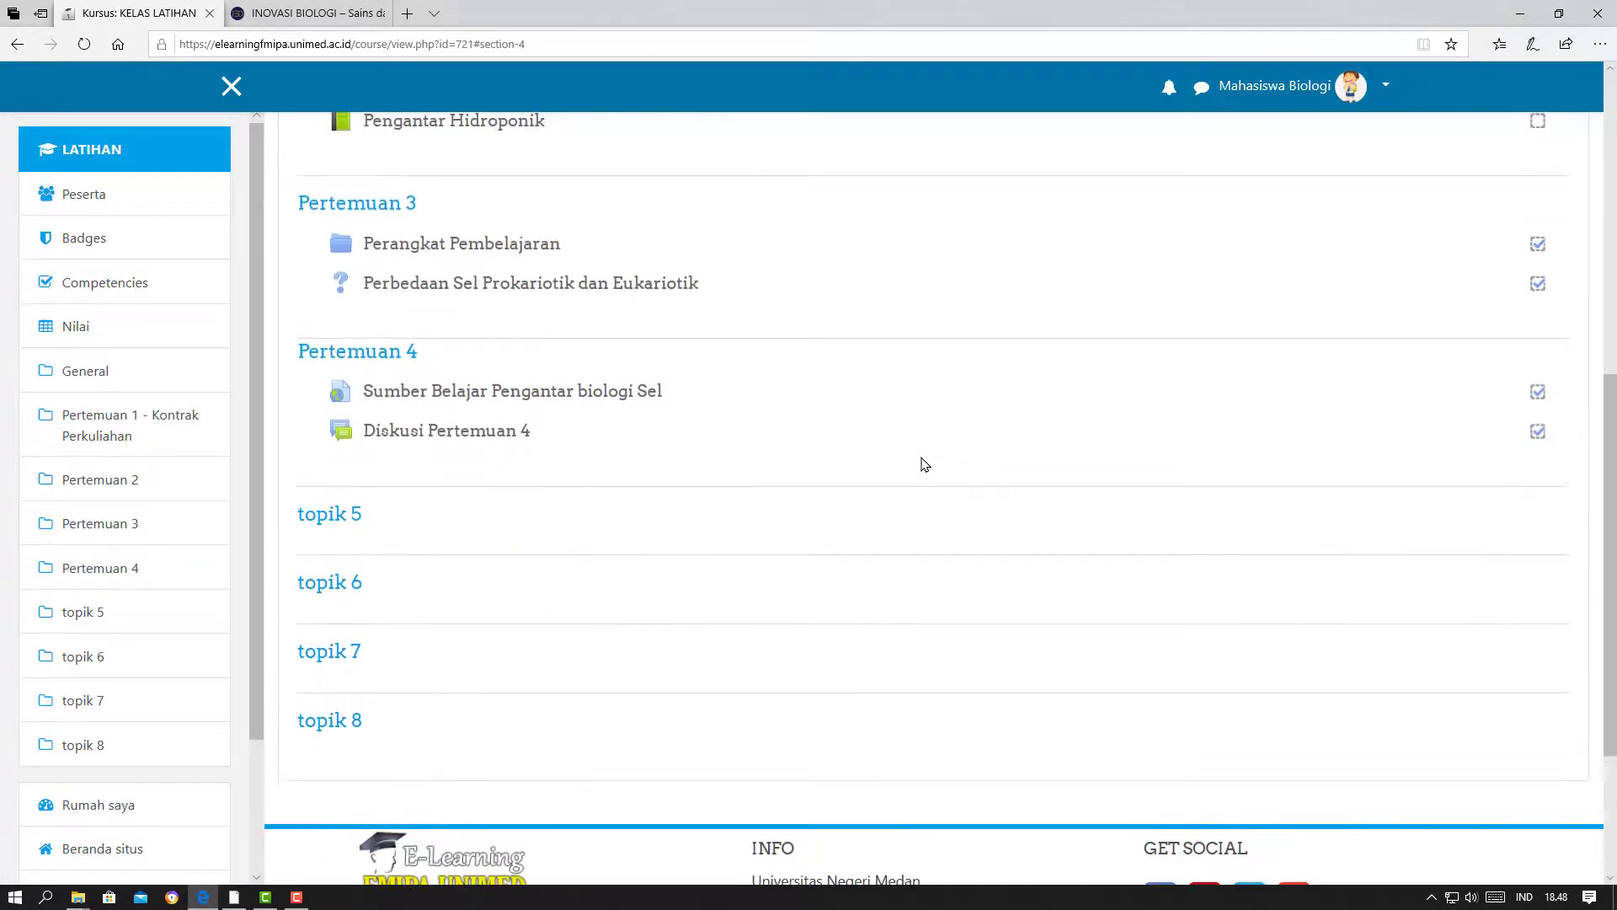
{"action": "left_click", "coordinate": [488, 433]}
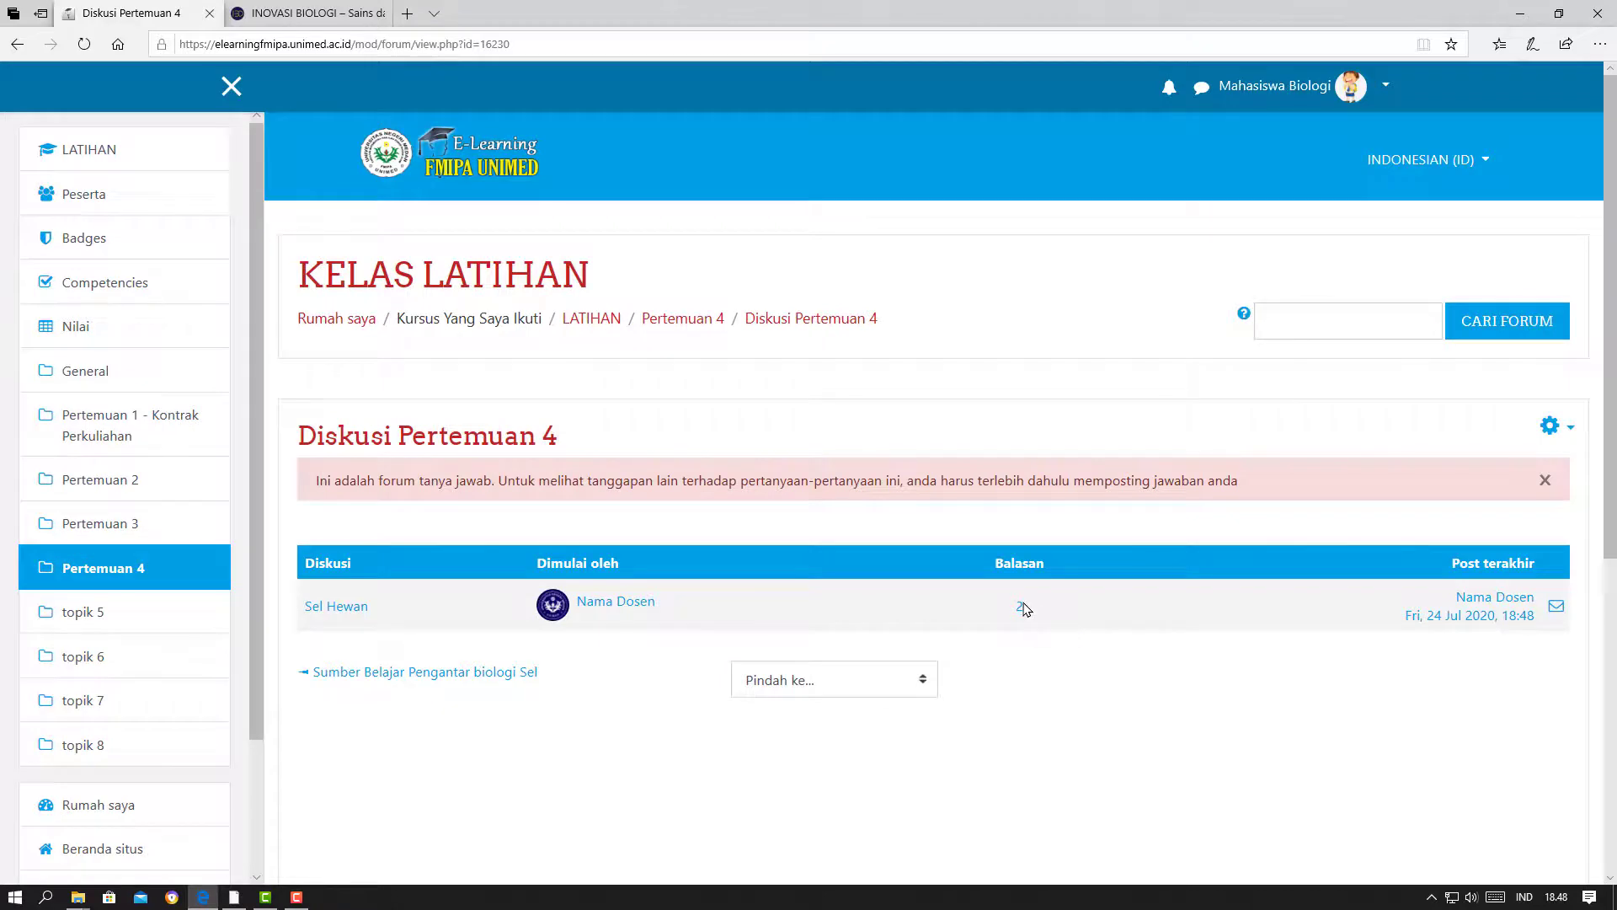
Step: Open the replies of the Sel Hewan discussion as the student and check the lecturer's response below the student's answer
{"action": "left_click", "coordinate": [1018, 607]}
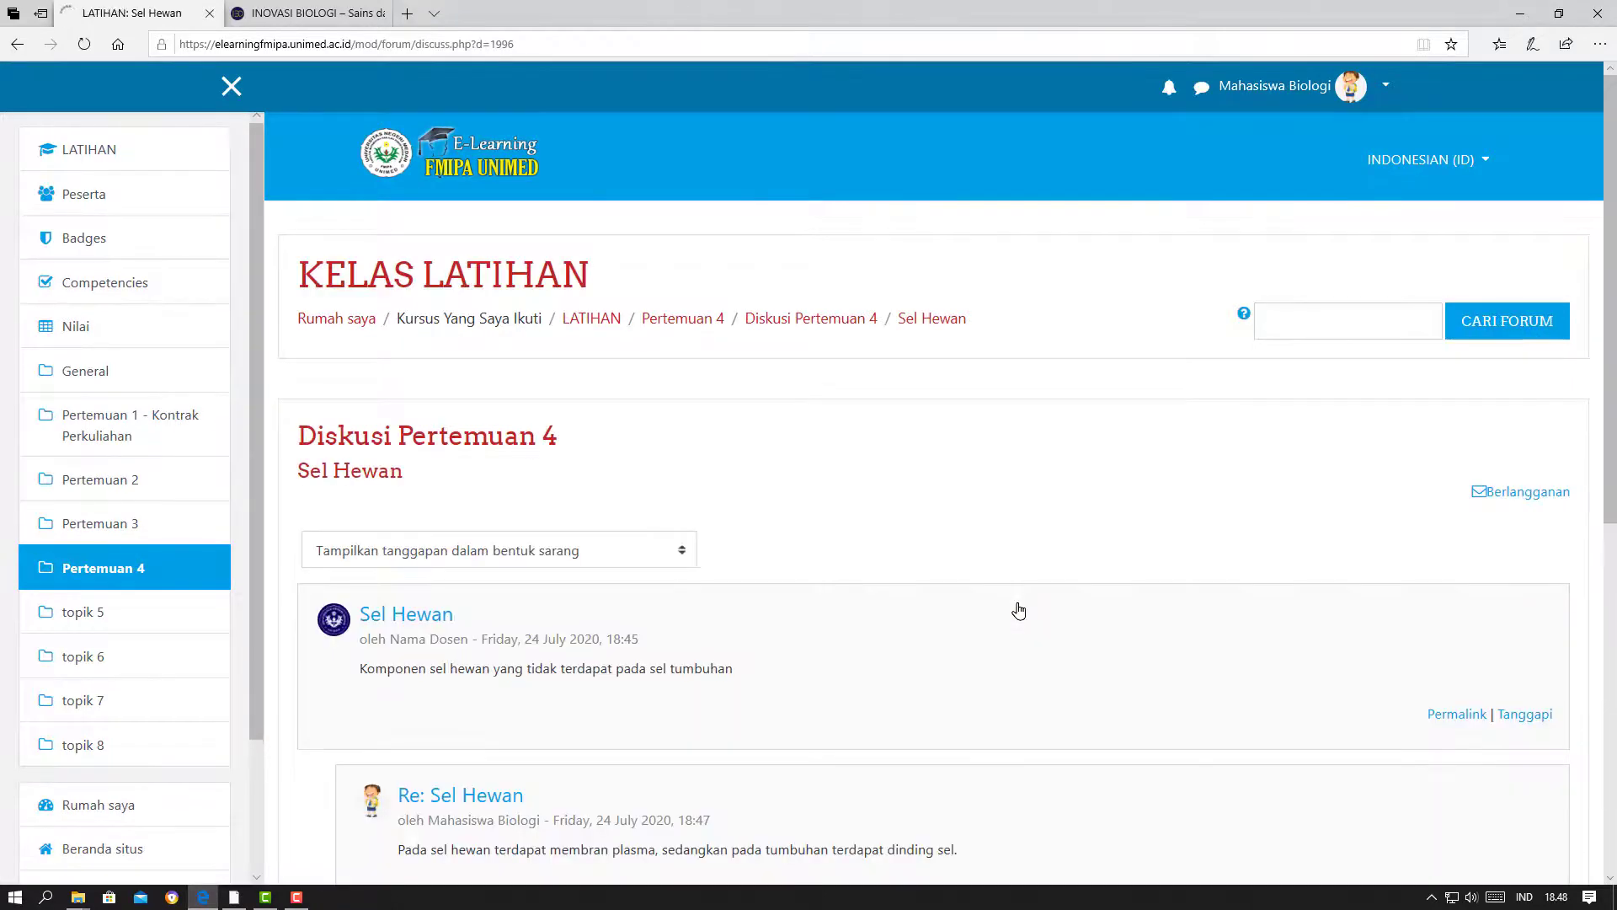
{"action": "scroll", "coordinate": [1018, 610], "scroll_direction": "down", "scroll_amount": 3}
{"action": "scroll", "coordinate": [933, 623], "scroll_direction": "down", "scroll_amount": 2}
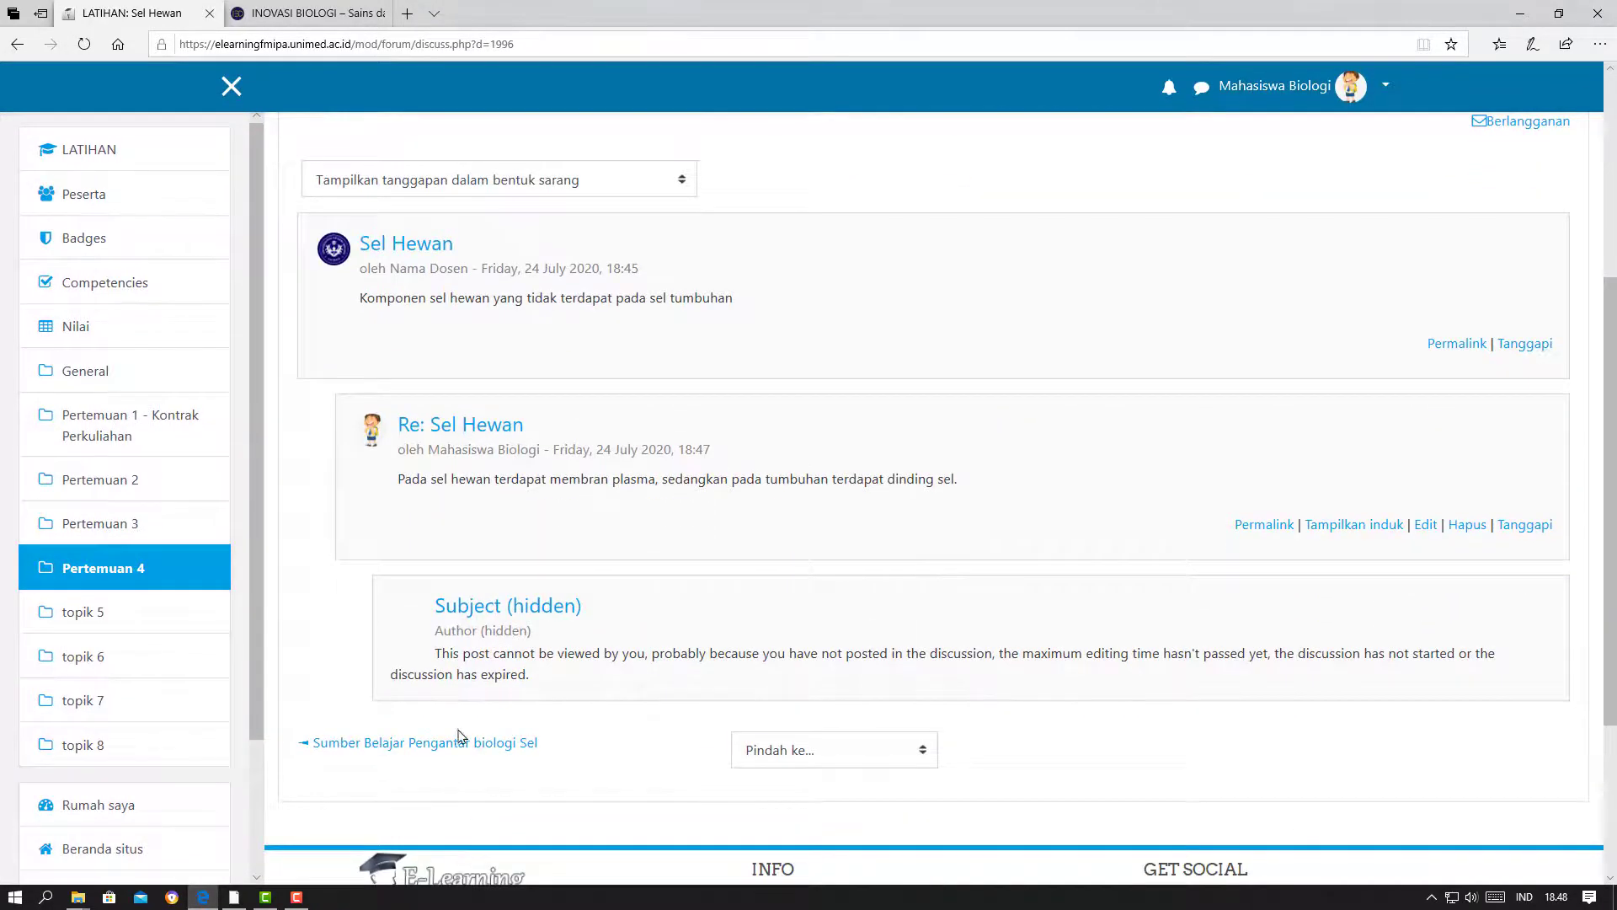